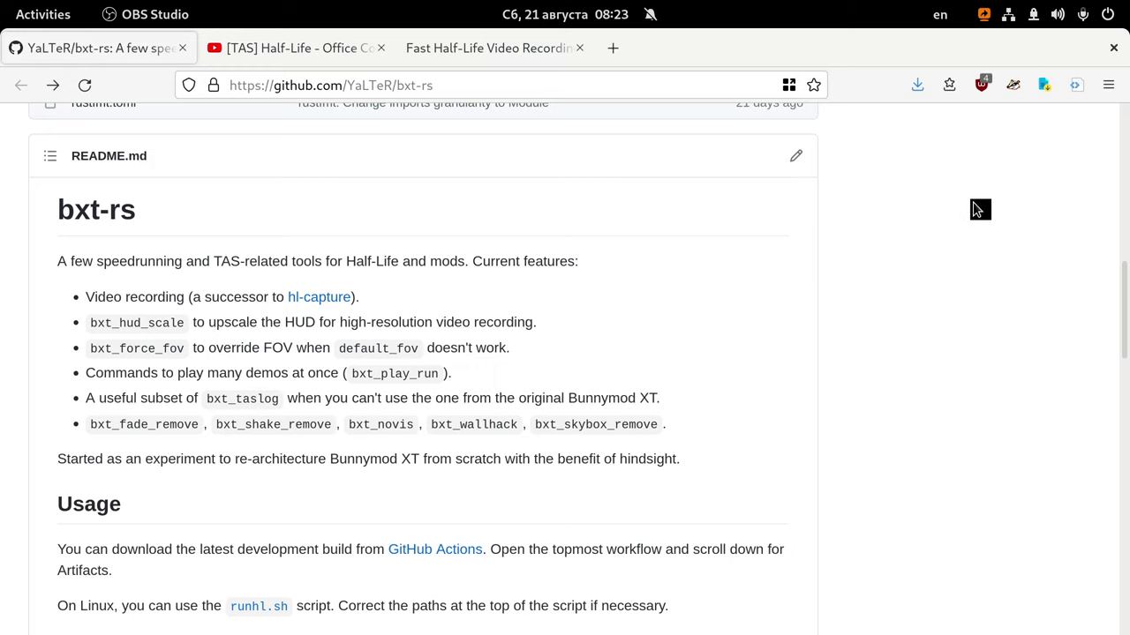
Look over the bxt-rs 1.0 release page and Injector releases, then return to the README.
scroll(732, 367, up, 10)
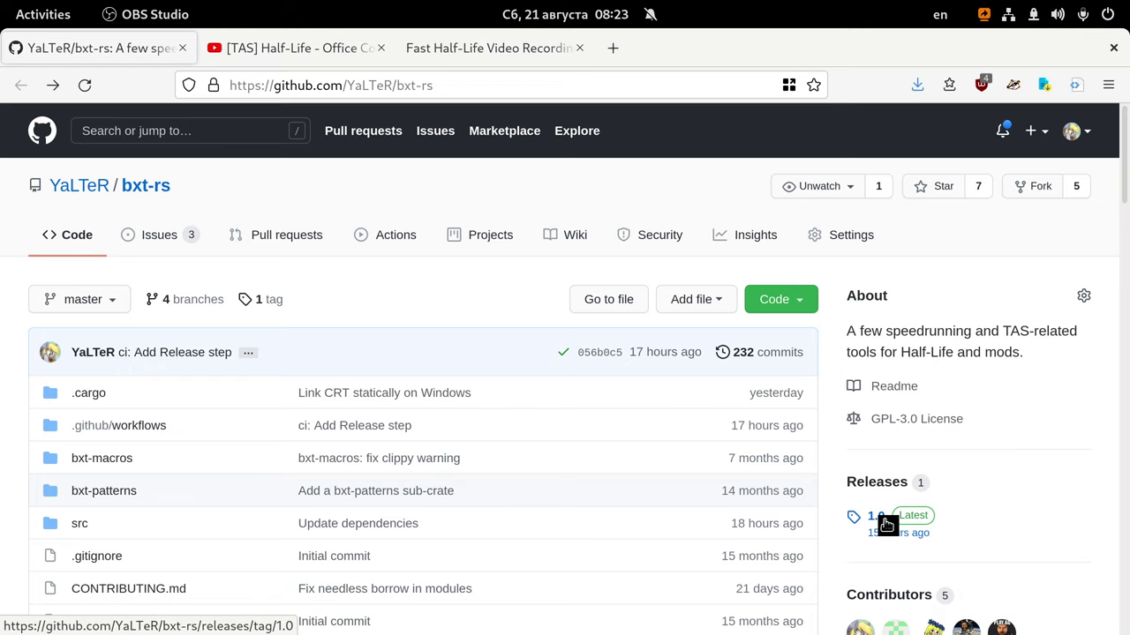
click(887, 525)
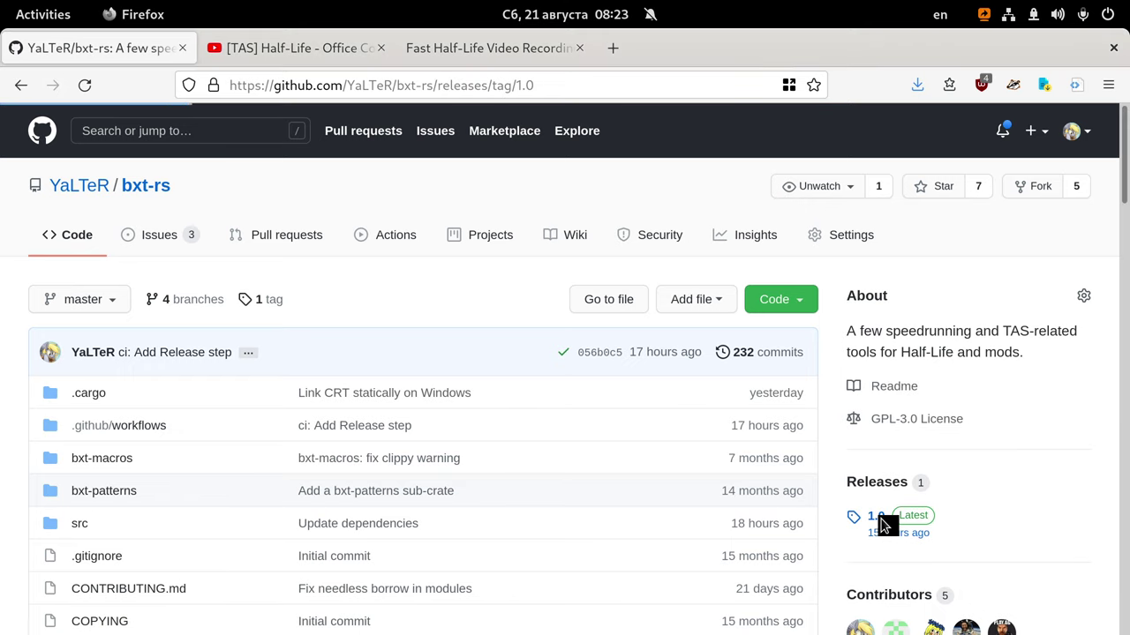
scroll(643, 449, down, 5)
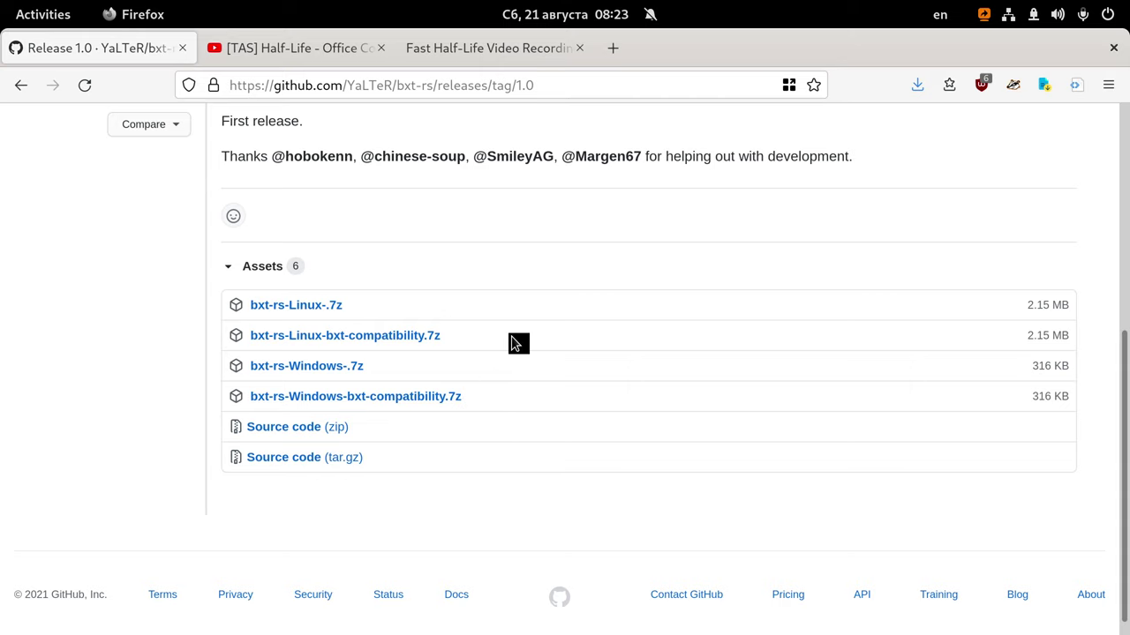
key(alt+Left)
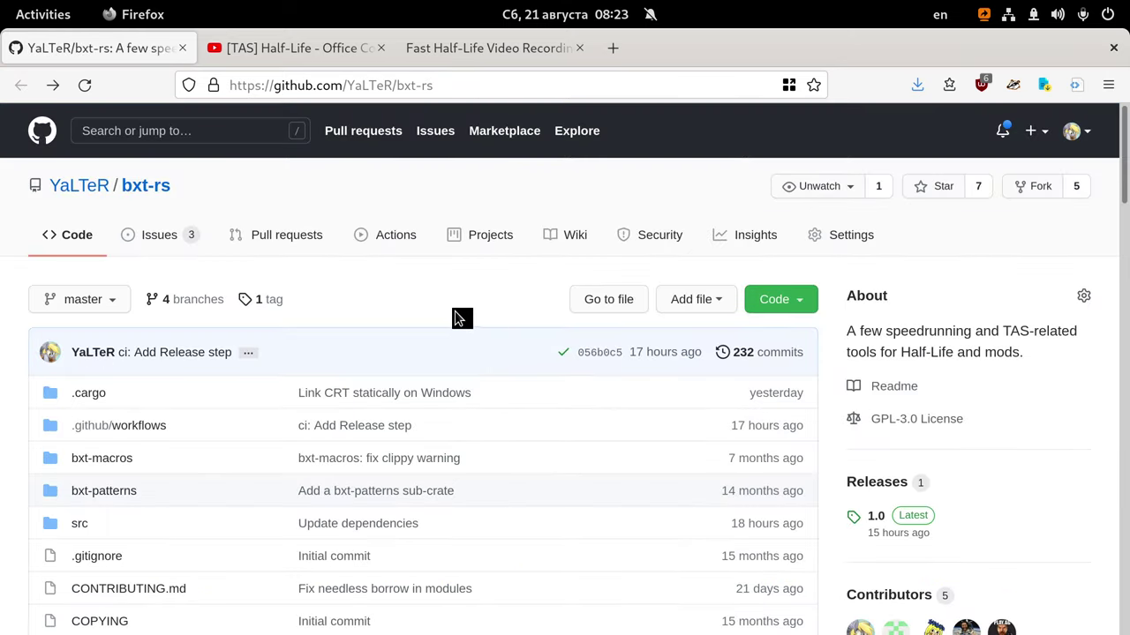
scroll(408, 288, down, 10)
scroll(386, 286, down, 5)
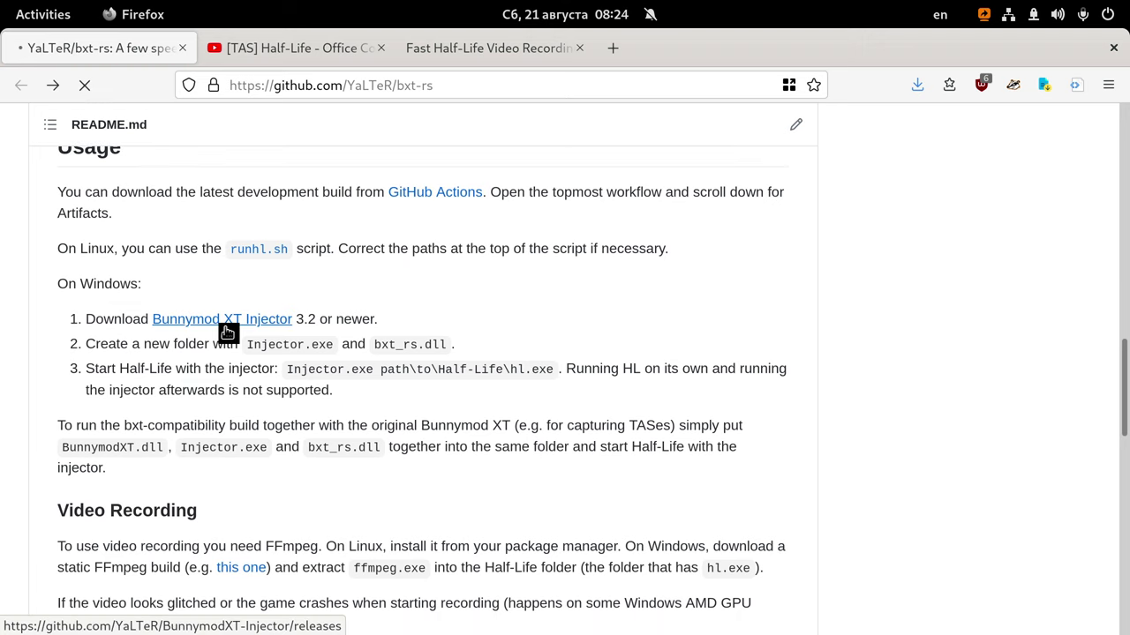
scroll(331, 314, down, 5)
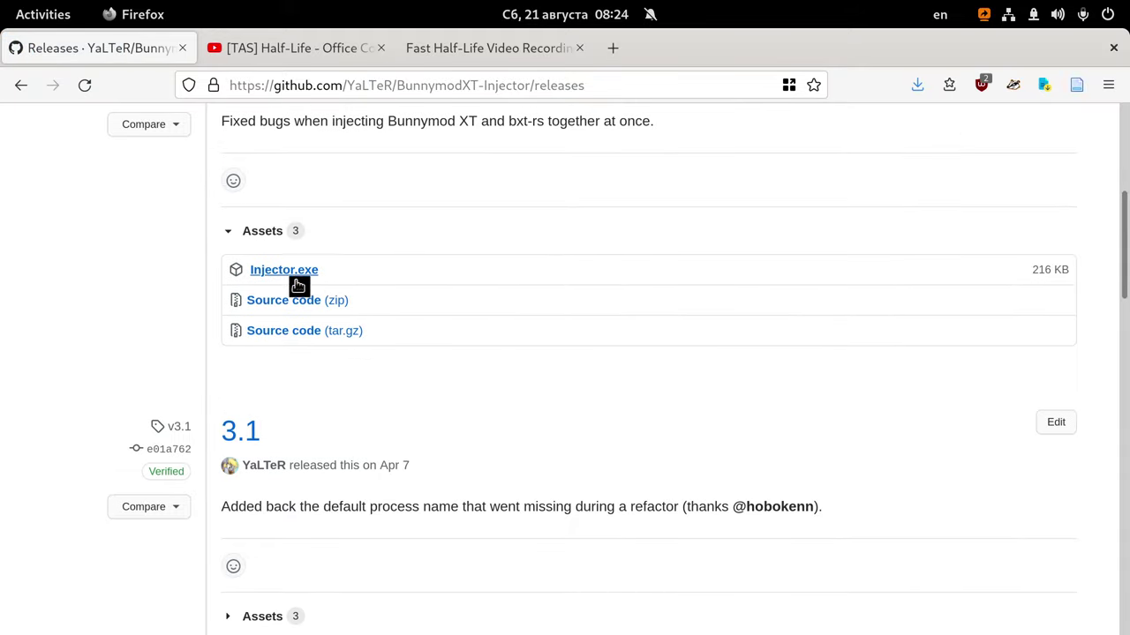
key(alt+Left)
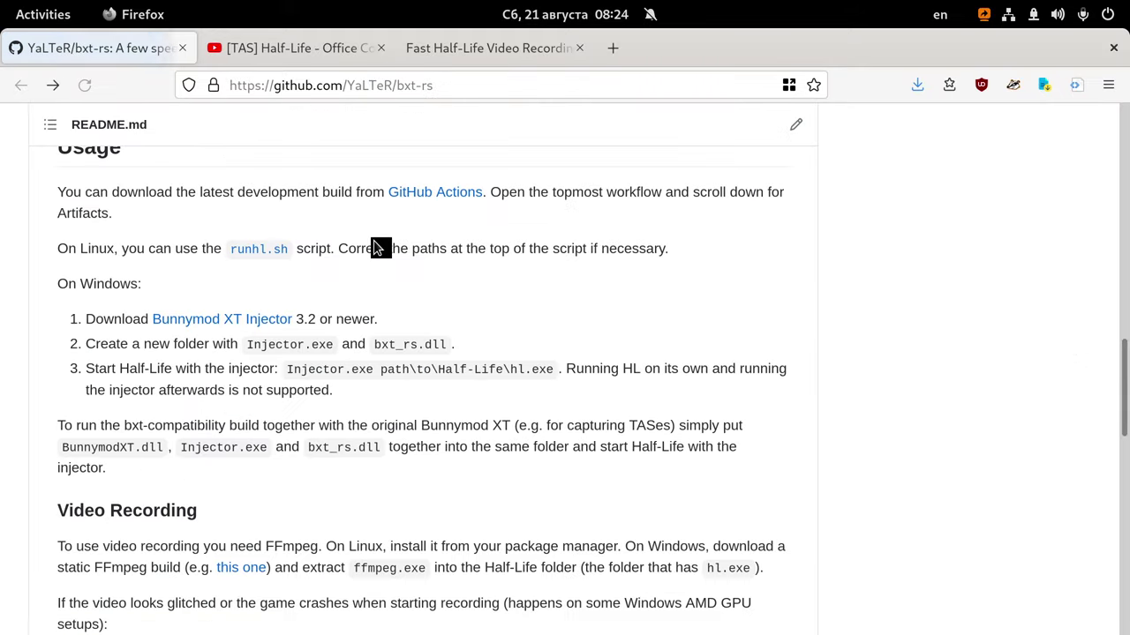
In the Windows VM, create a new folder named bxt-rs in Downloads.
key(alt+Tab)
key(alt+Tab)
key(alt+Tab)
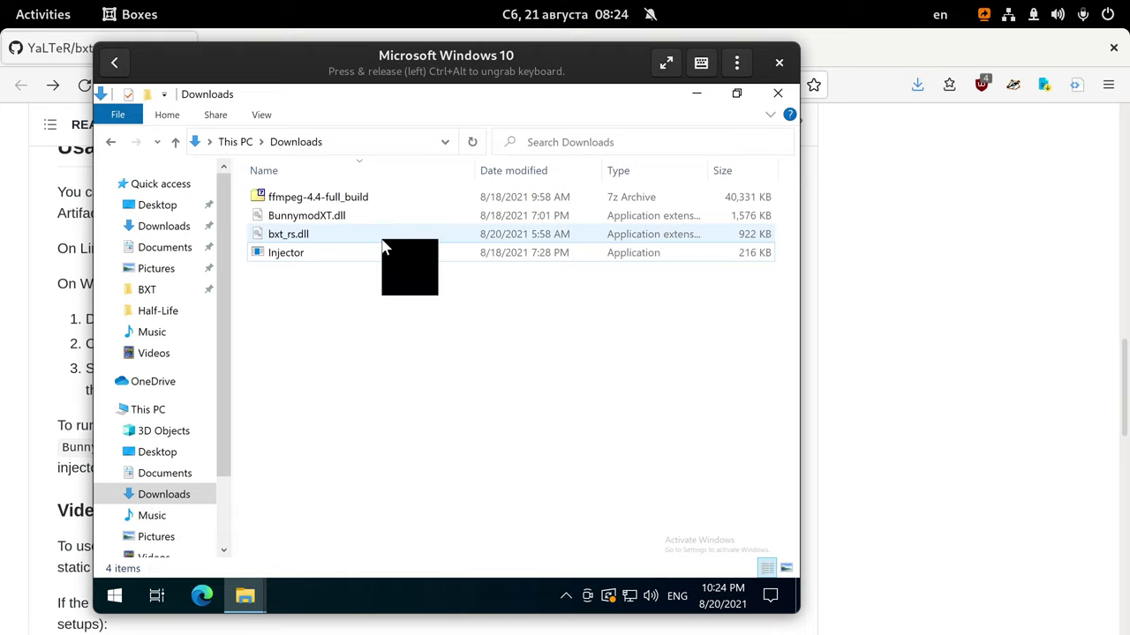
click(311, 234)
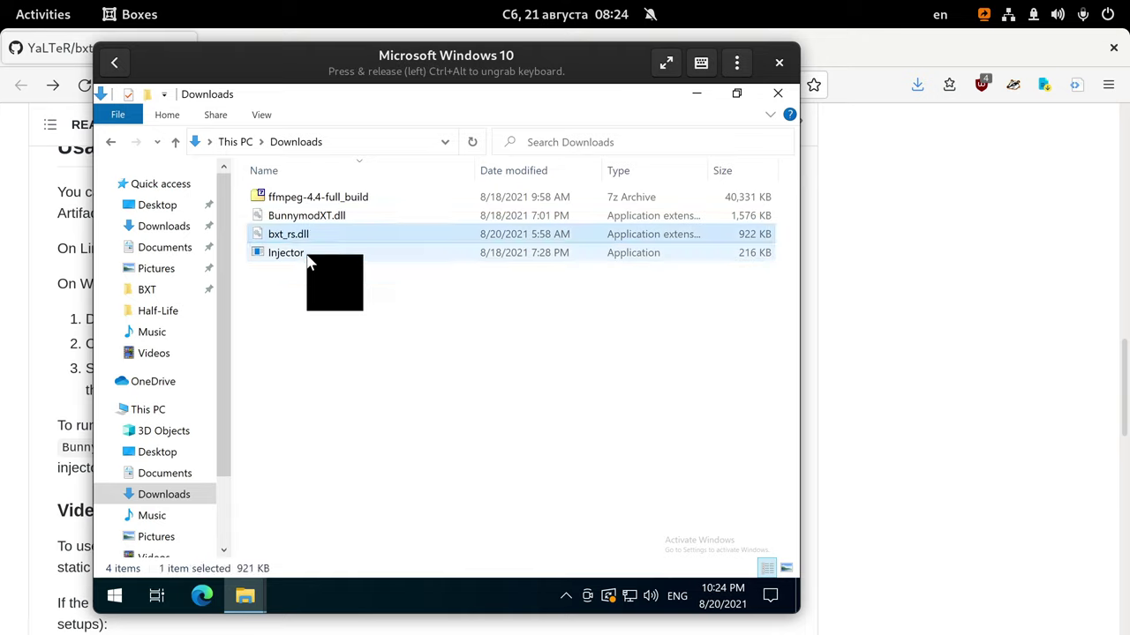
click(311, 256)
click(321, 309)
right_click(322, 308)
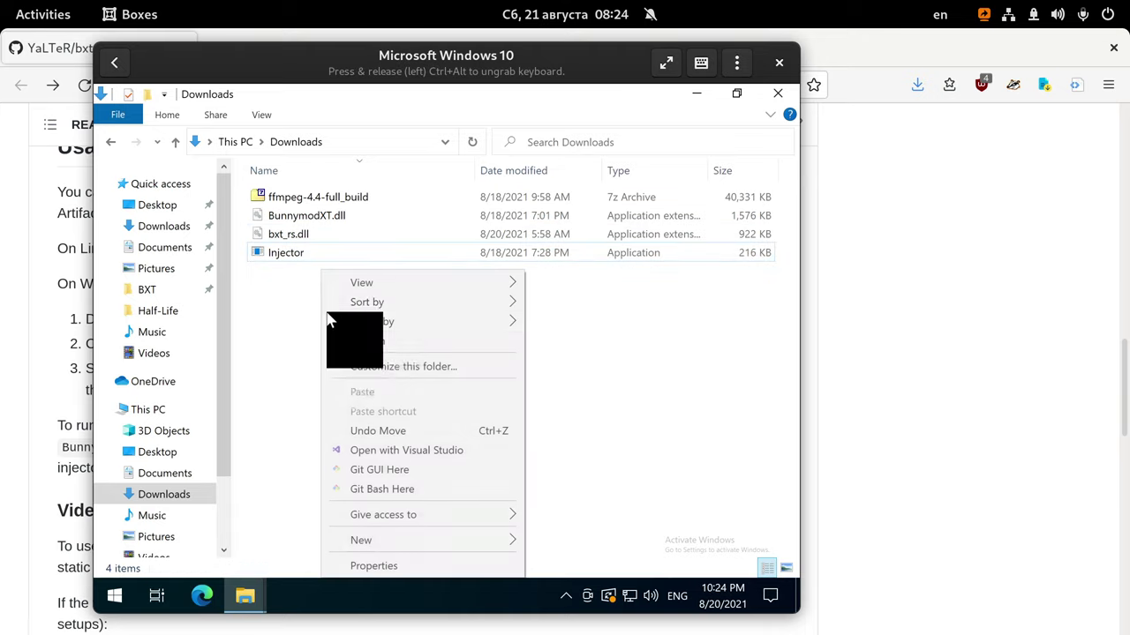
mouse_move(369, 542)
click(585, 439)
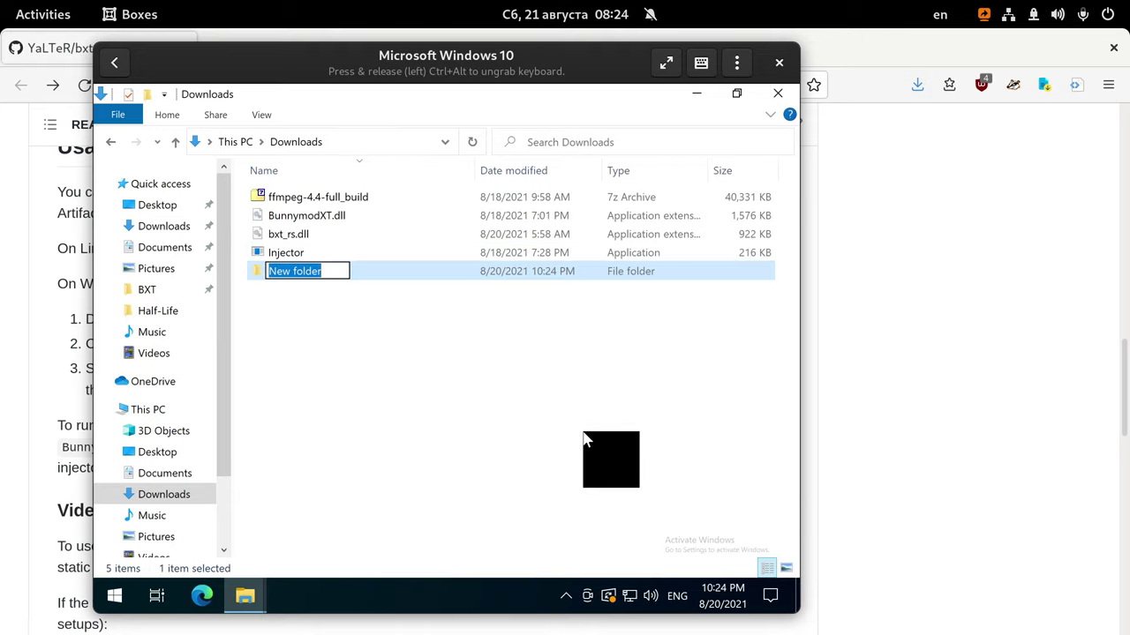
text(bxt-rs)
key(Return)
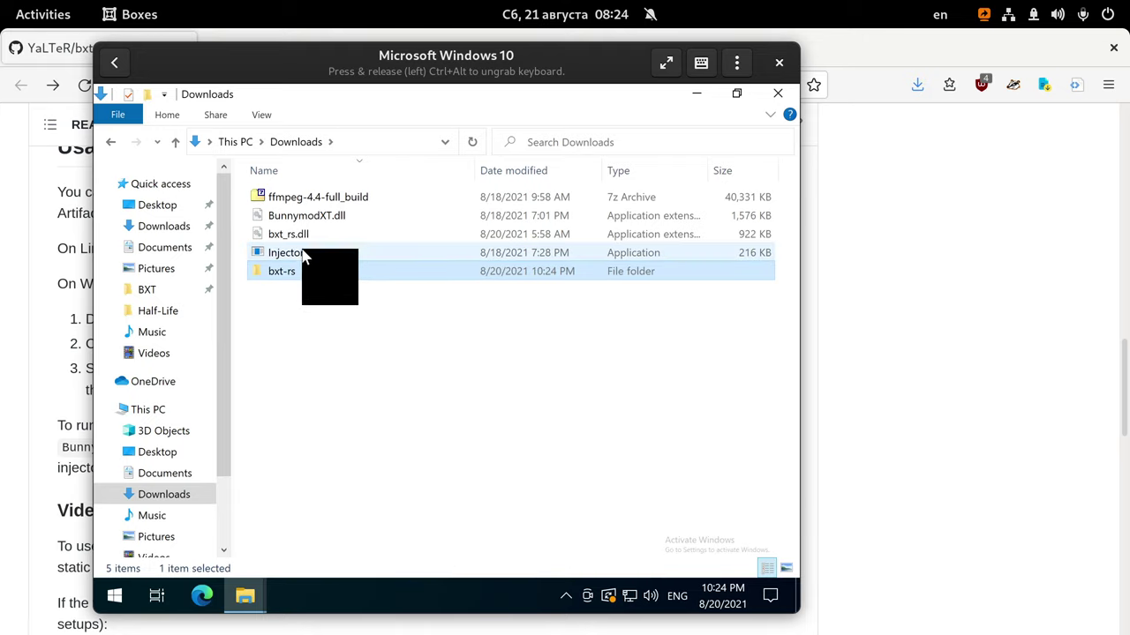
Move bxt_rs.dll and Injector into the bxt-rs folder and open it.
click(285, 234)
ctrl+click(294, 252)
drag(294, 252, 293, 272)
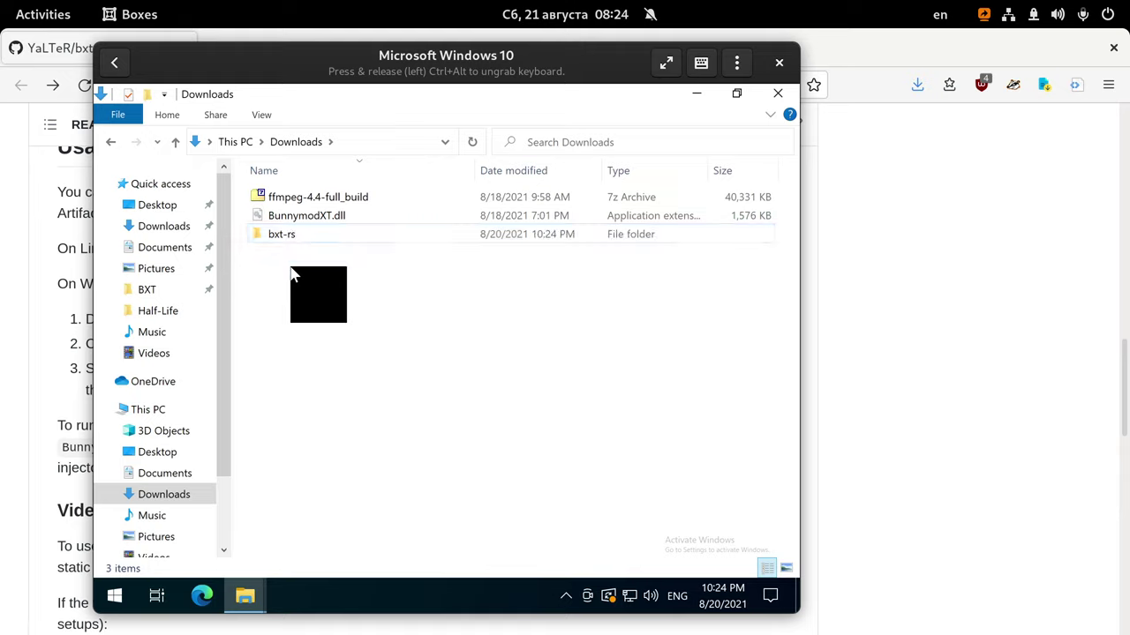
click(305, 236)
double_click(306, 236)
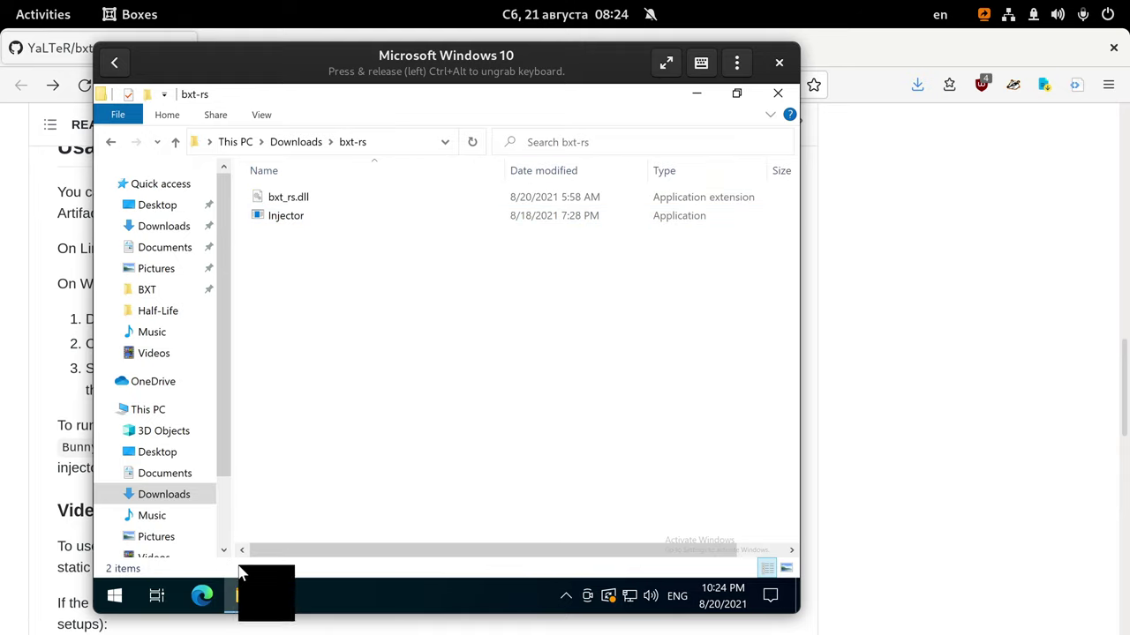
Copy the Half-Life install folder path from its address bar, then return to the bxt-rs window.
mouse_move(245, 596)
click(344, 526)
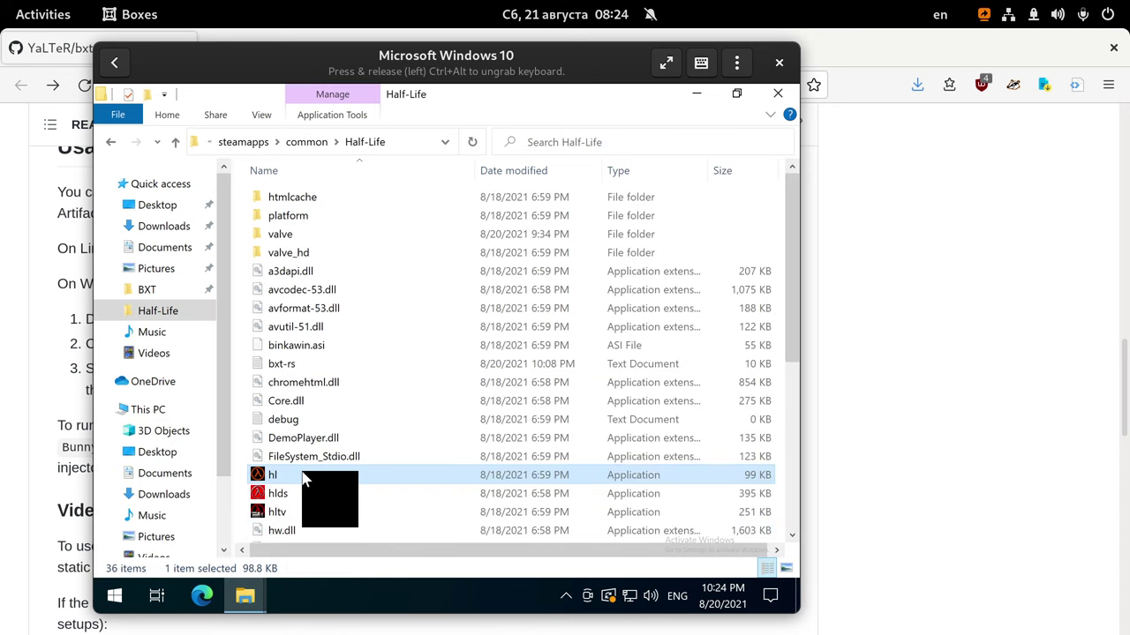
click(402, 139)
right_click(402, 139)
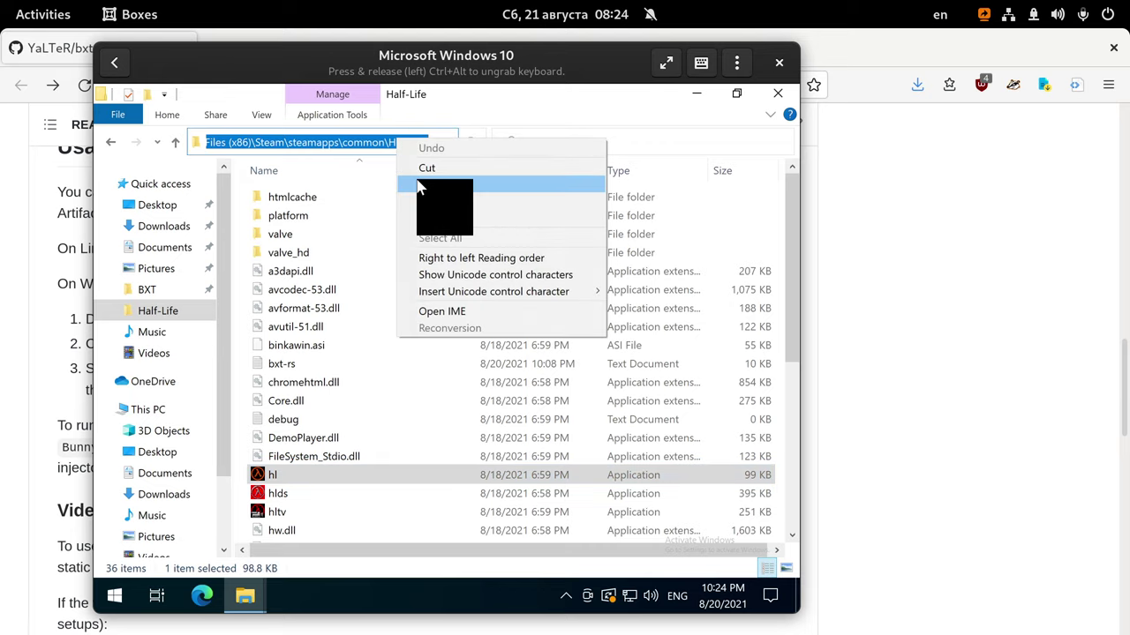
click(415, 182)
click(244, 596)
click(216, 501)
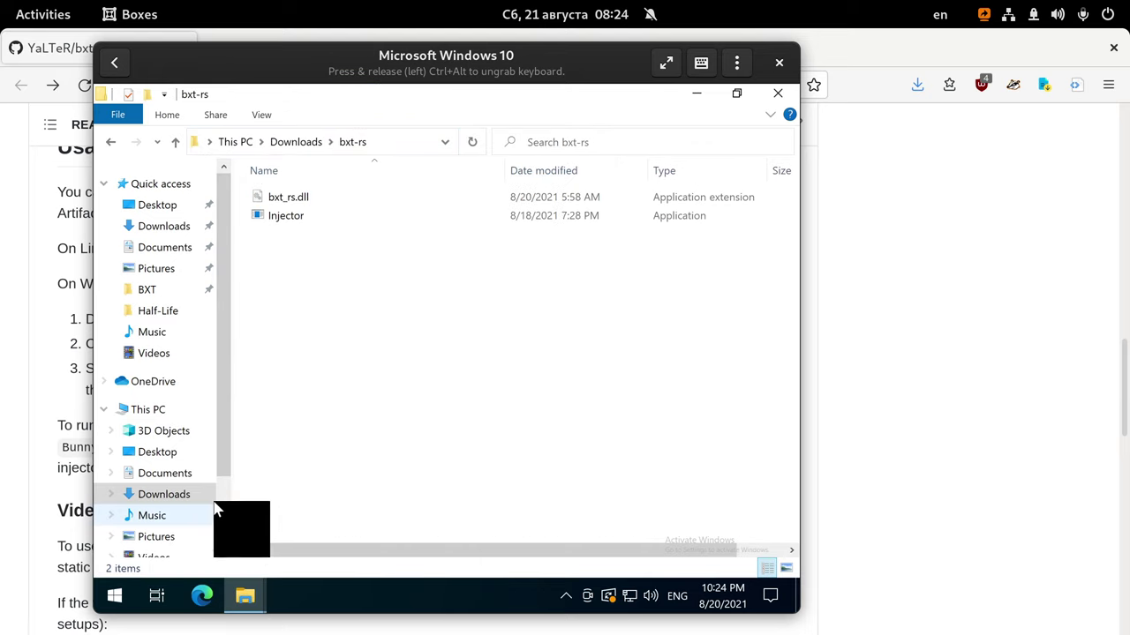
right_click(354, 282)
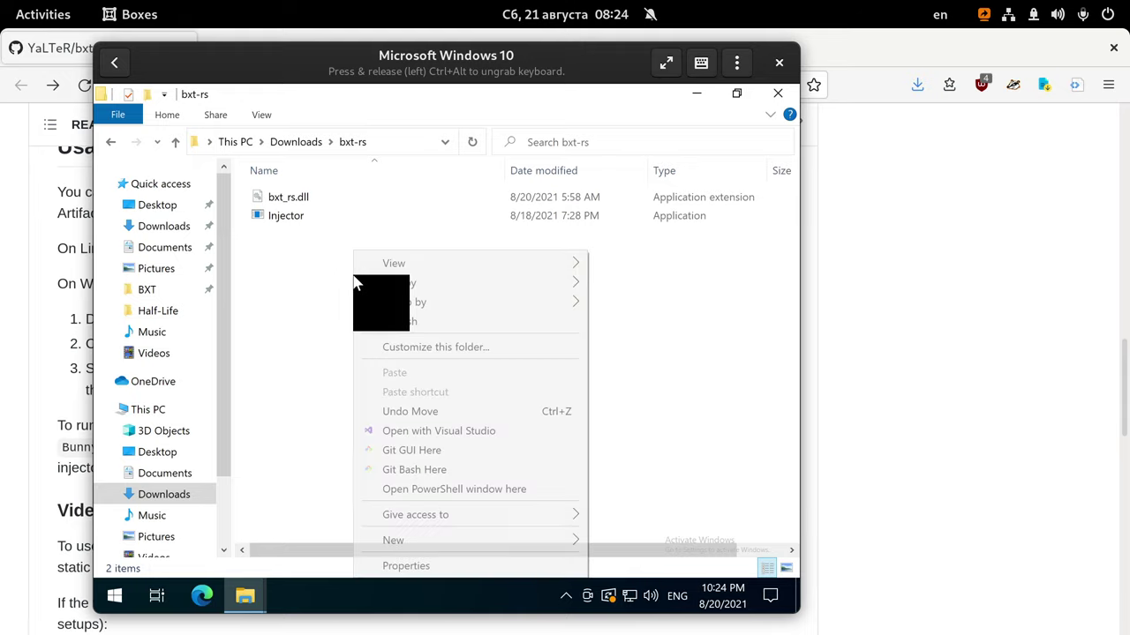
From PowerShell in bxt-rs, run .\Injector.exe with the pasted Half-Life path plus \hl.exe.
click(438, 491)
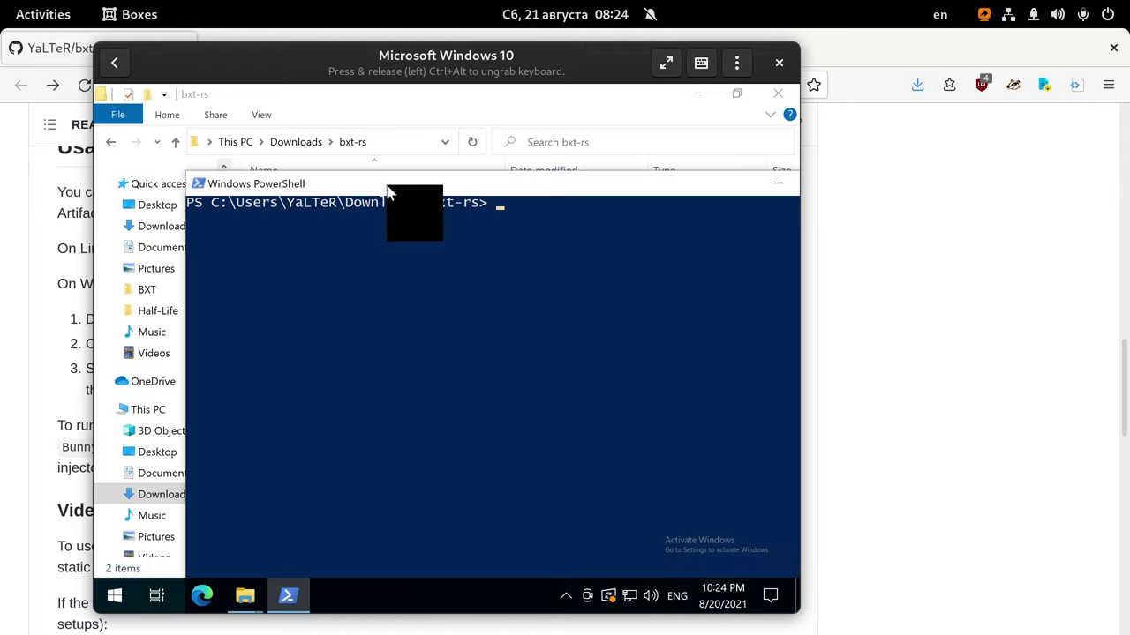
text(.\I)
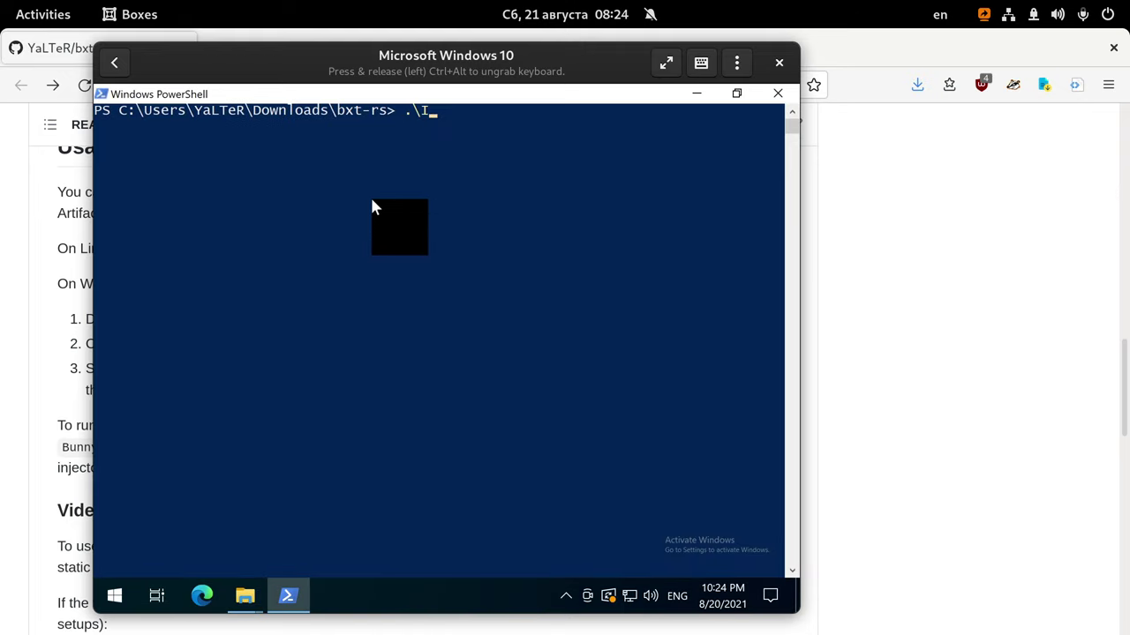
key(Tab)
key(ctrl+v)
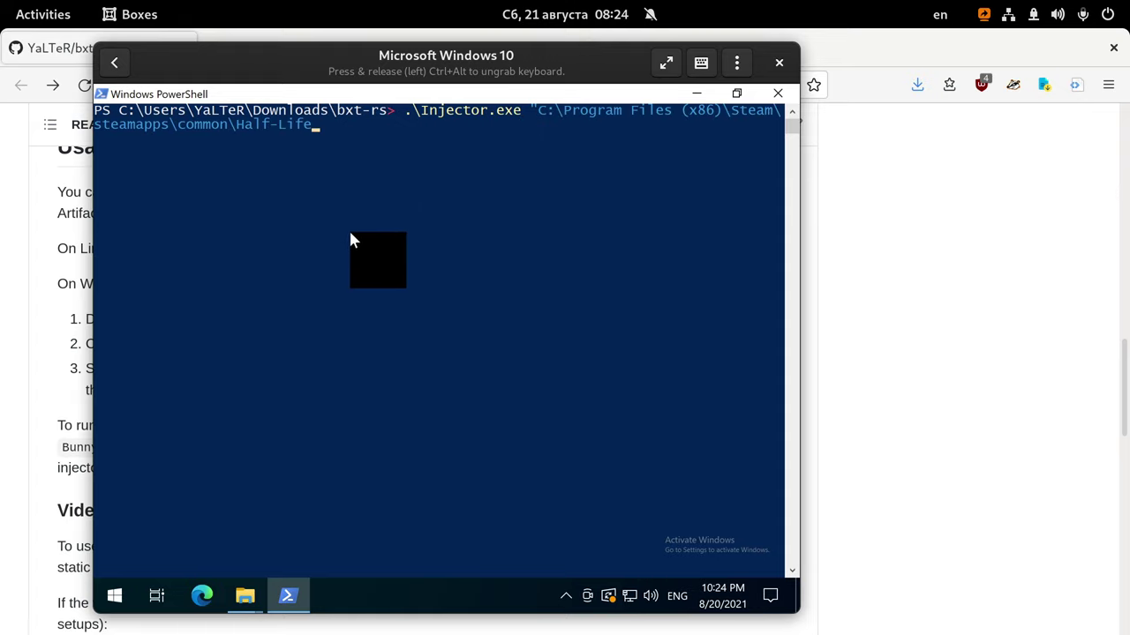
text(\)
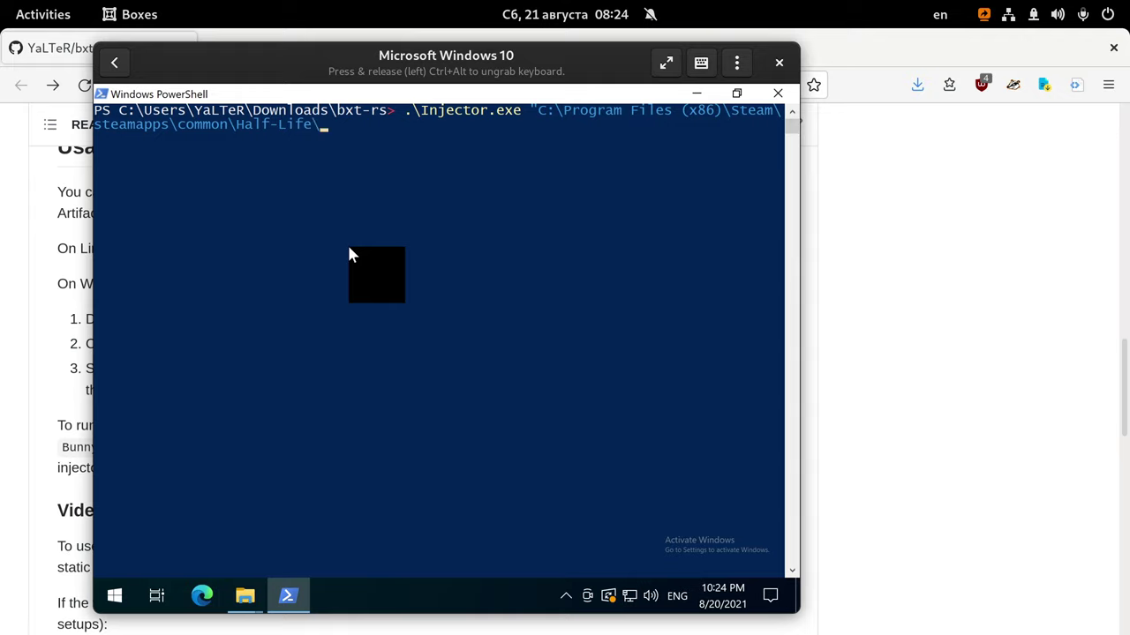
text(hl.exe")
key(Return)
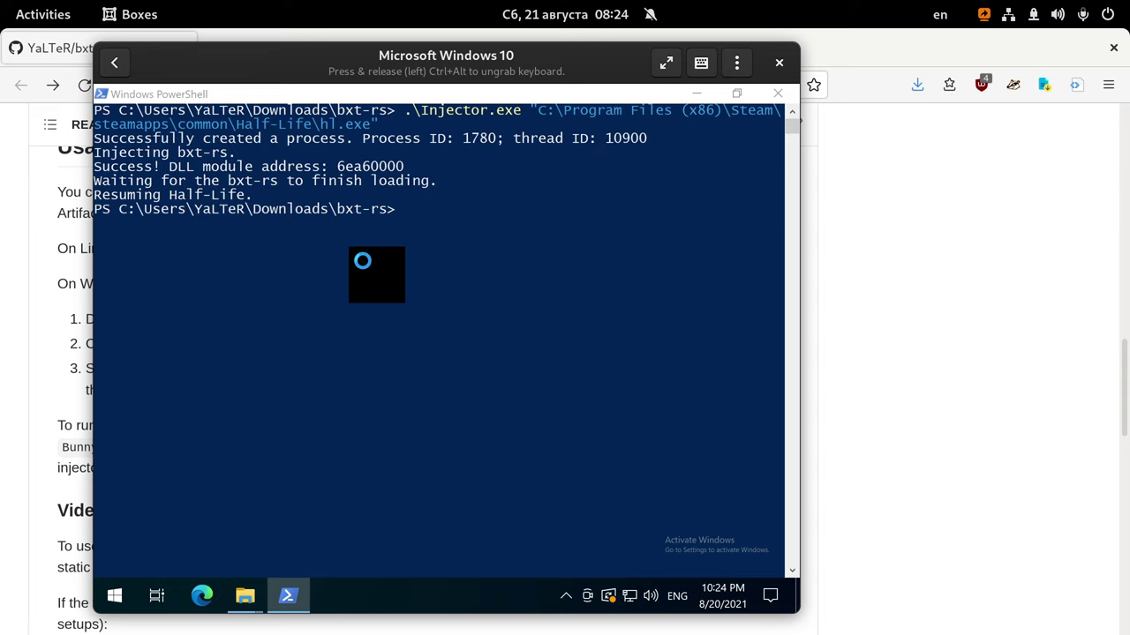
Type bxt in the game console to check the commands, then close Half-Life.
key(grave)
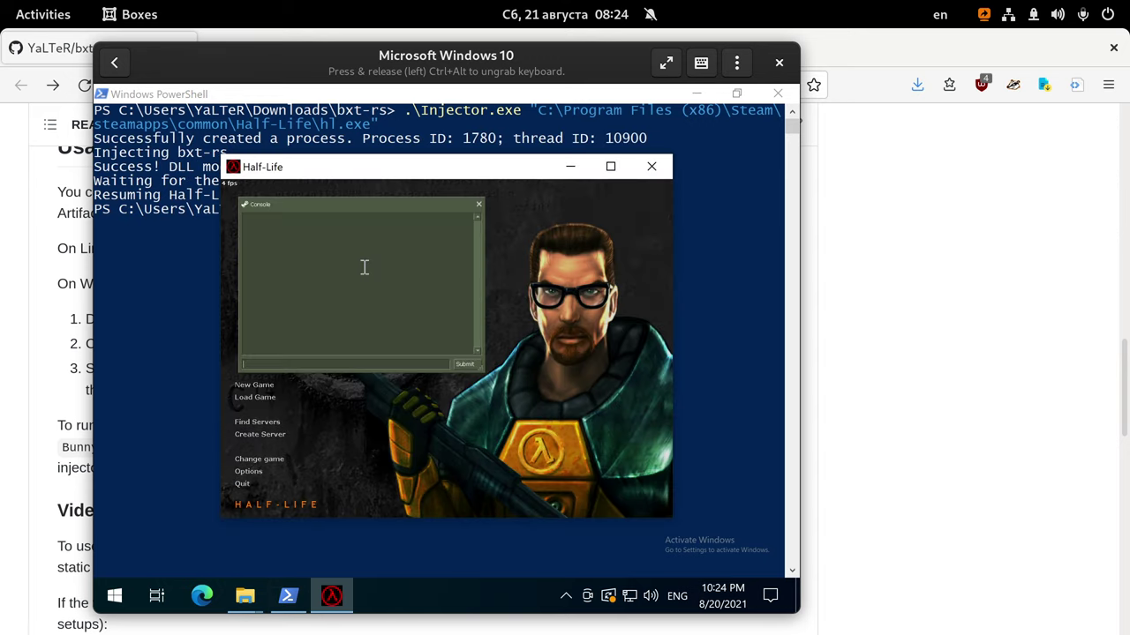
text(bxt)
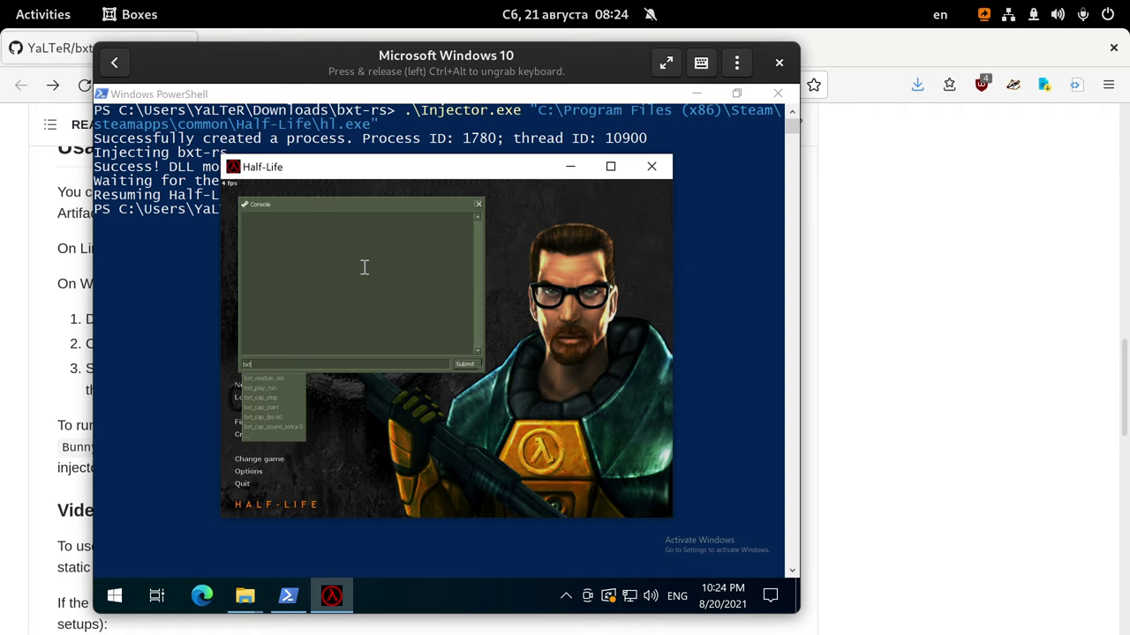
click(651, 168)
click(922, 240)
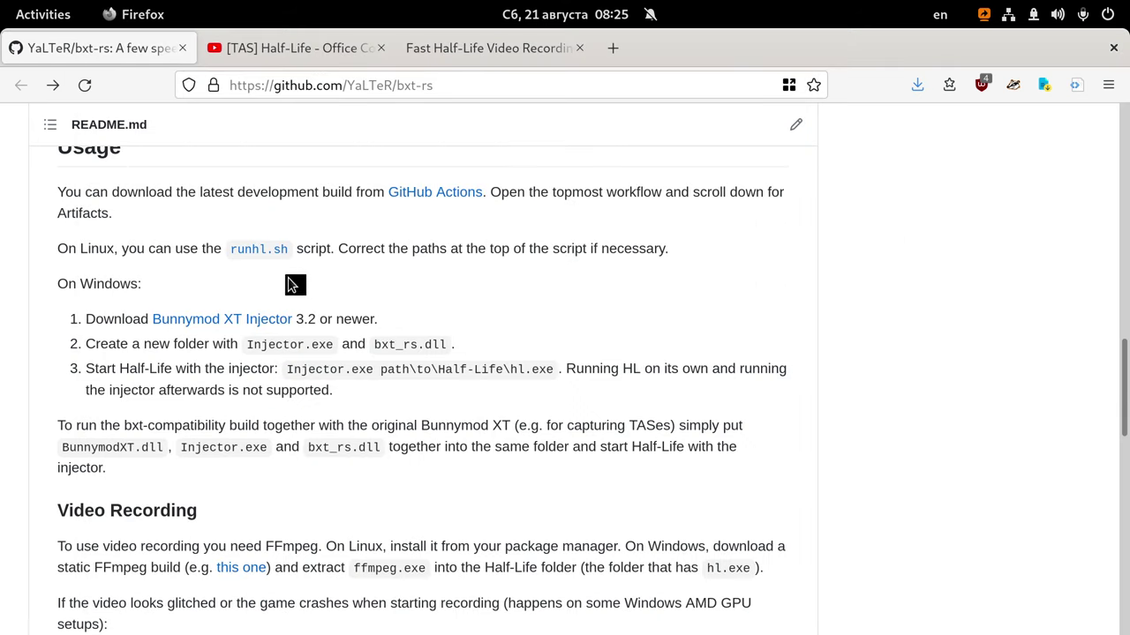
Save the raw runhl.sh script from the bxt-rs repository into Downloads.
click(264, 258)
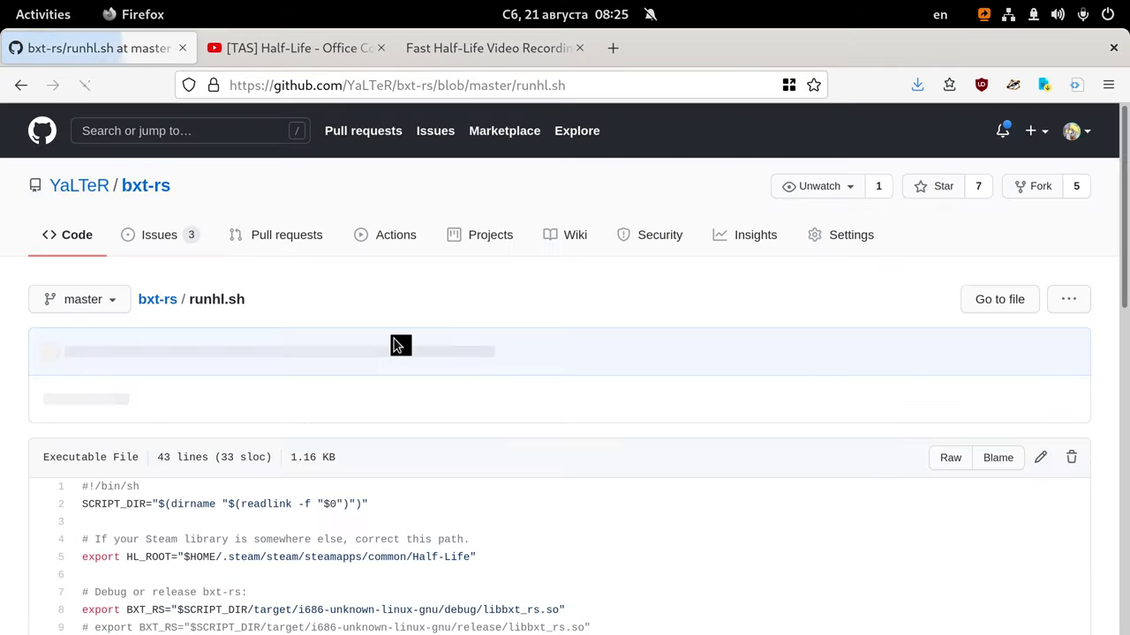
right_click(956, 460)
click(785, 237)
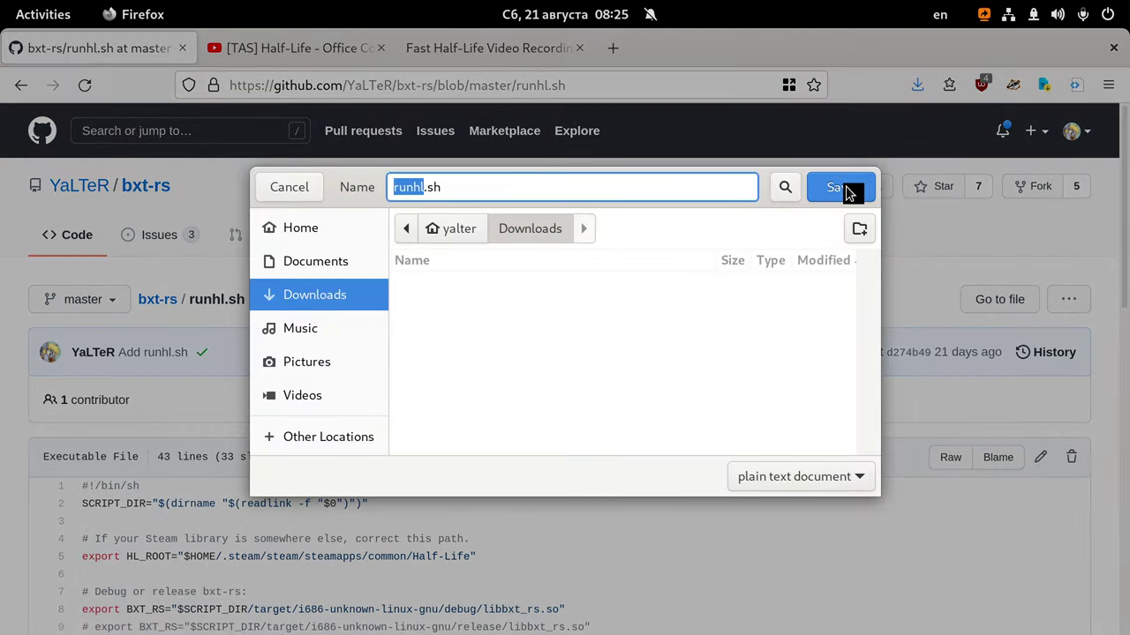
click(846, 193)
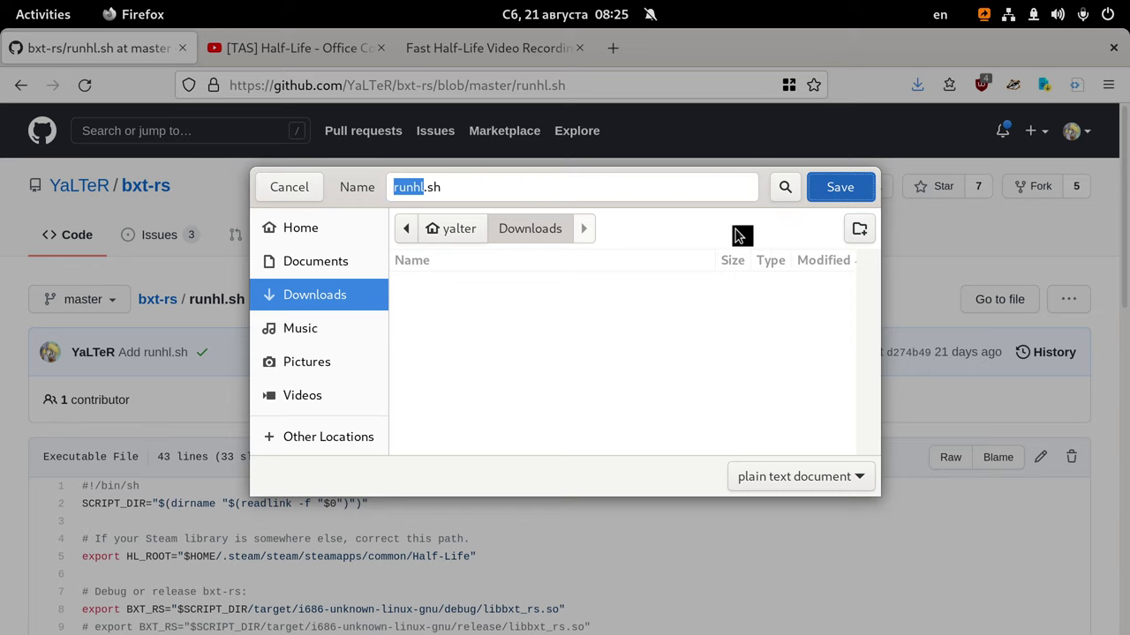
key(alt+Tab)
key(alt+Tab)
key(alt+Tab)
key(alt+Tab)
key(alt+Tab)
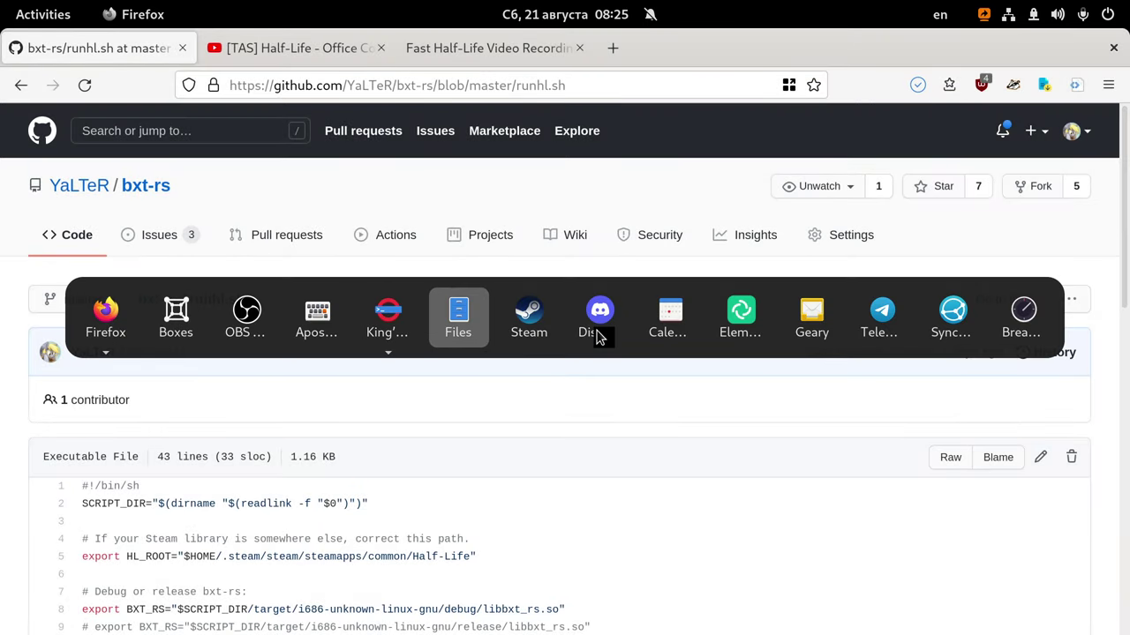
drag(355, 239, 395, 237)
Open runhl.sh in Text Editor and delete 'target/i686-unknown-linux-gnu/debug/' from line 8.
right_click(394, 238)
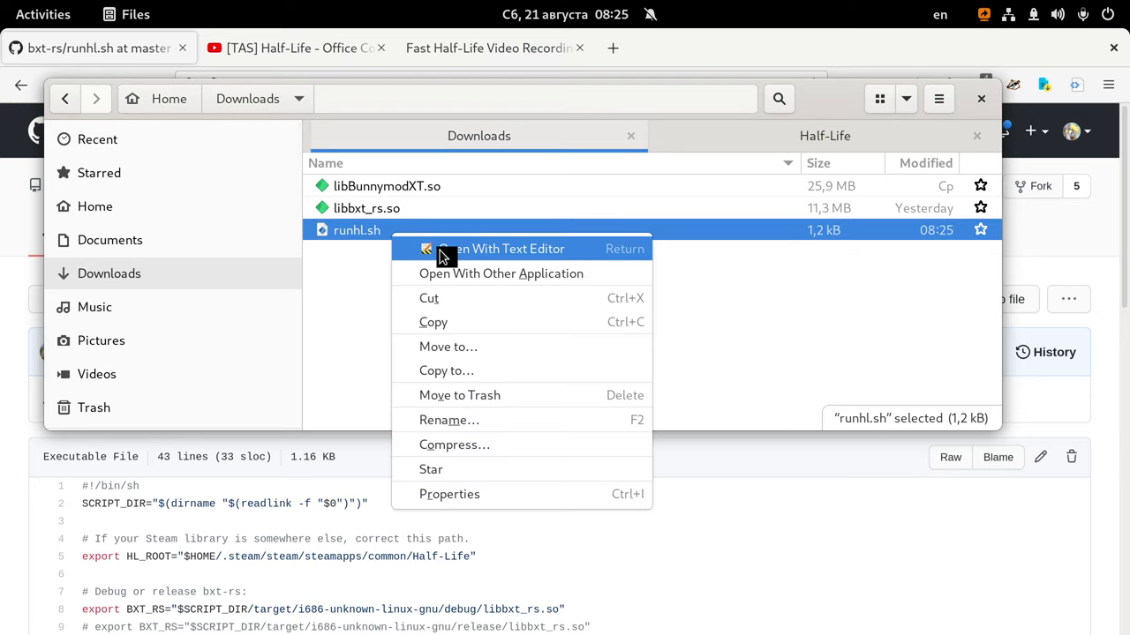
click(441, 251)
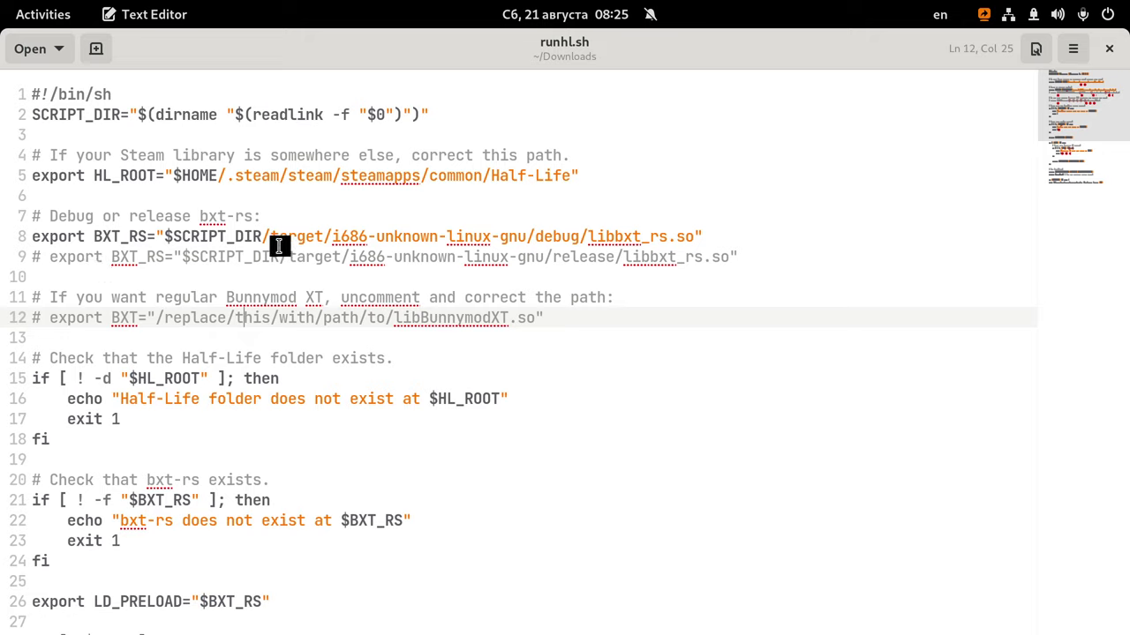
drag(278, 246, 593, 241)
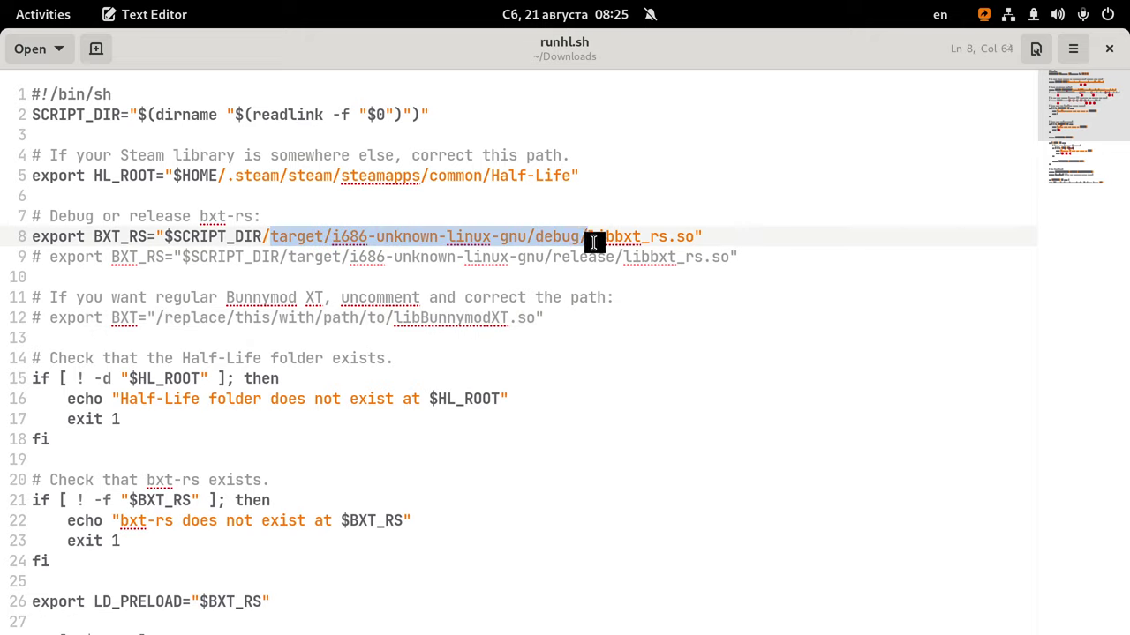
key(BackSpace)
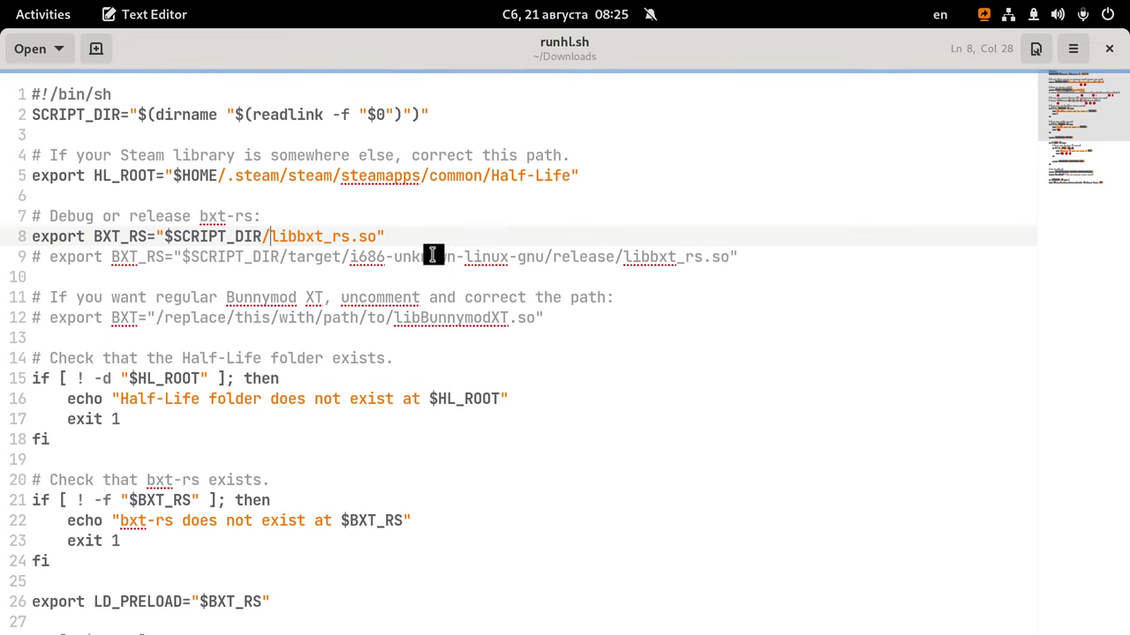
key(alt+Tab)
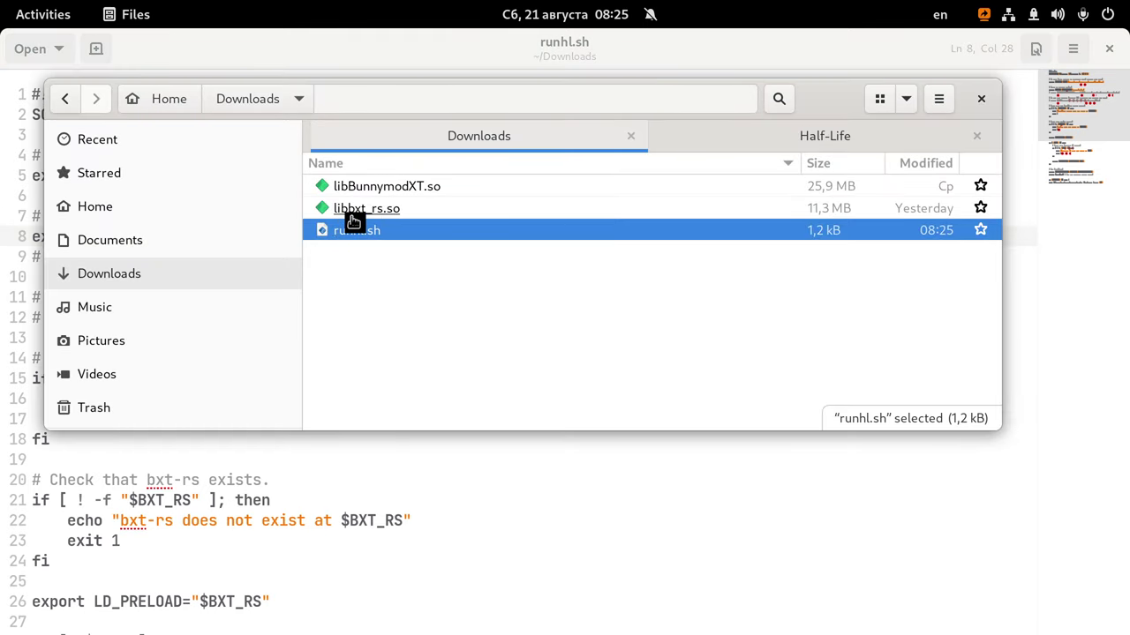
key(alt+Tab)
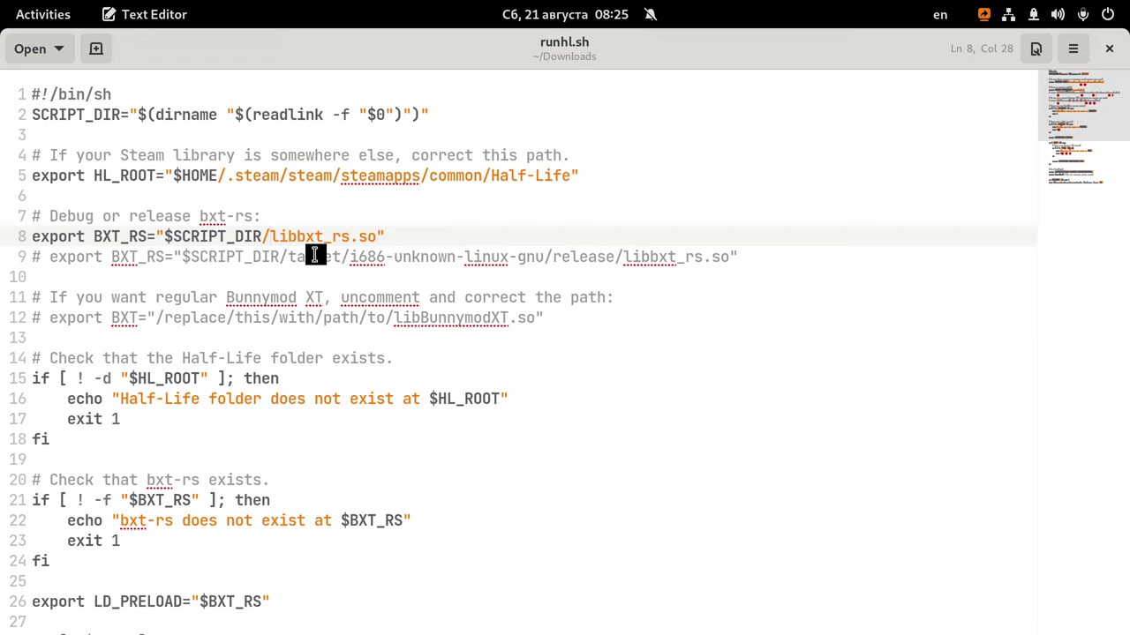
Tick 'Allow executing file as program' in runhl.sh's Permissions properties.
key(alt+Tab)
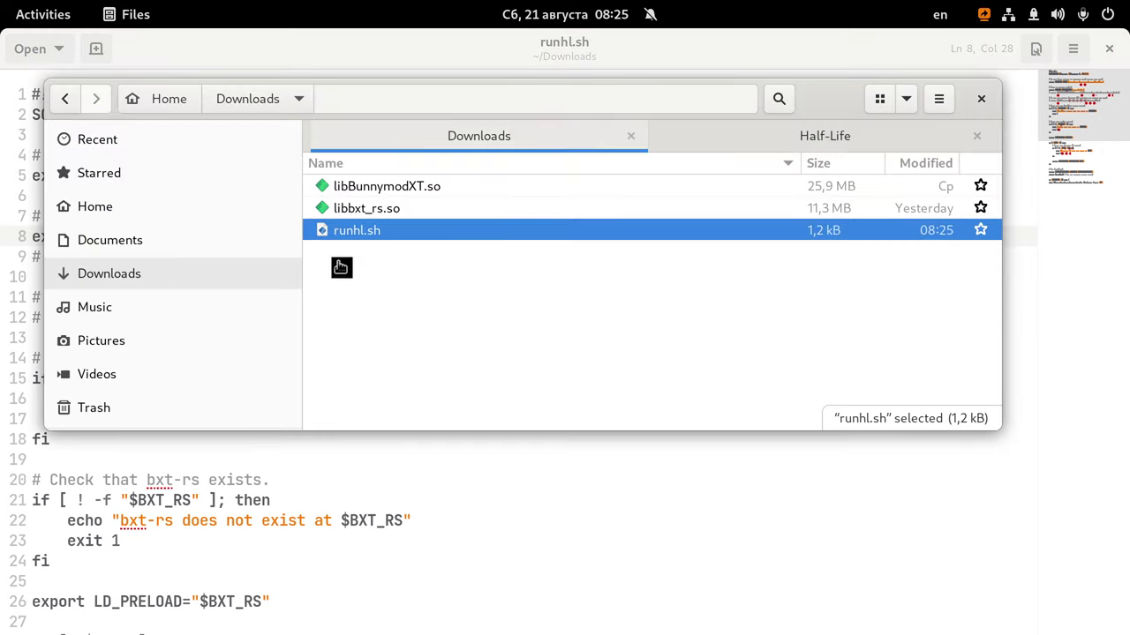
right_click(393, 233)
click(450, 491)
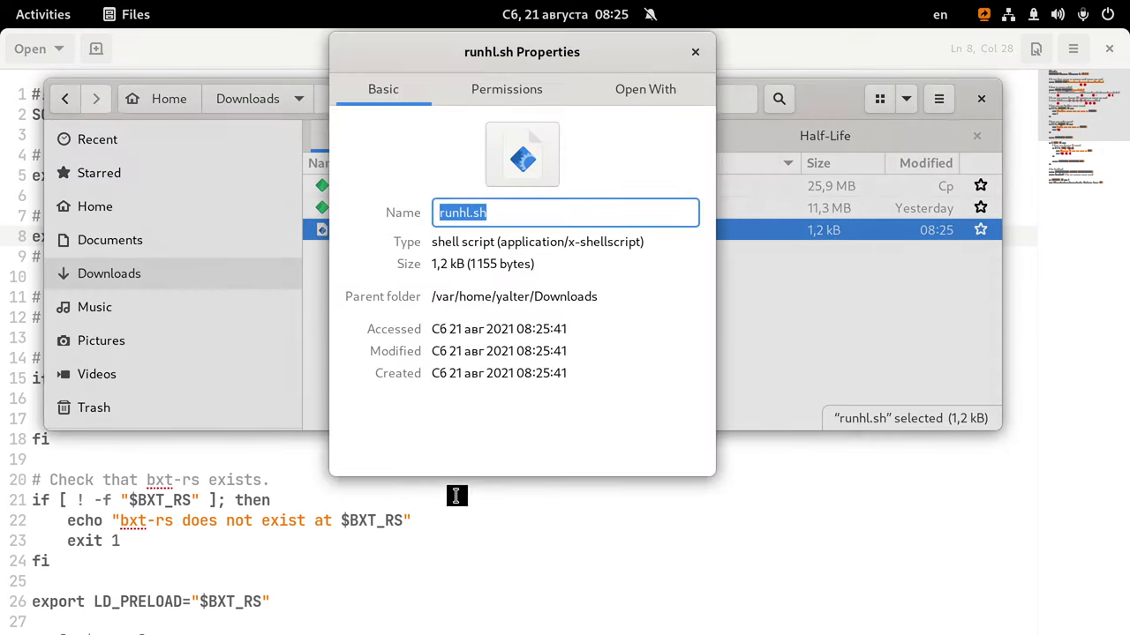
click(488, 91)
click(497, 365)
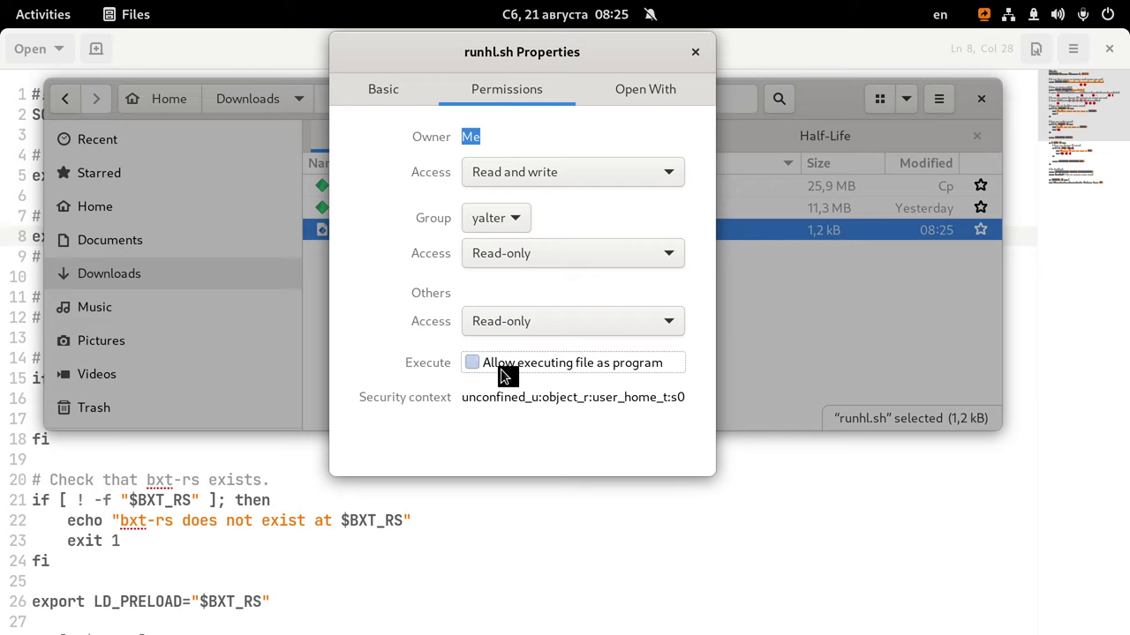
click(696, 53)
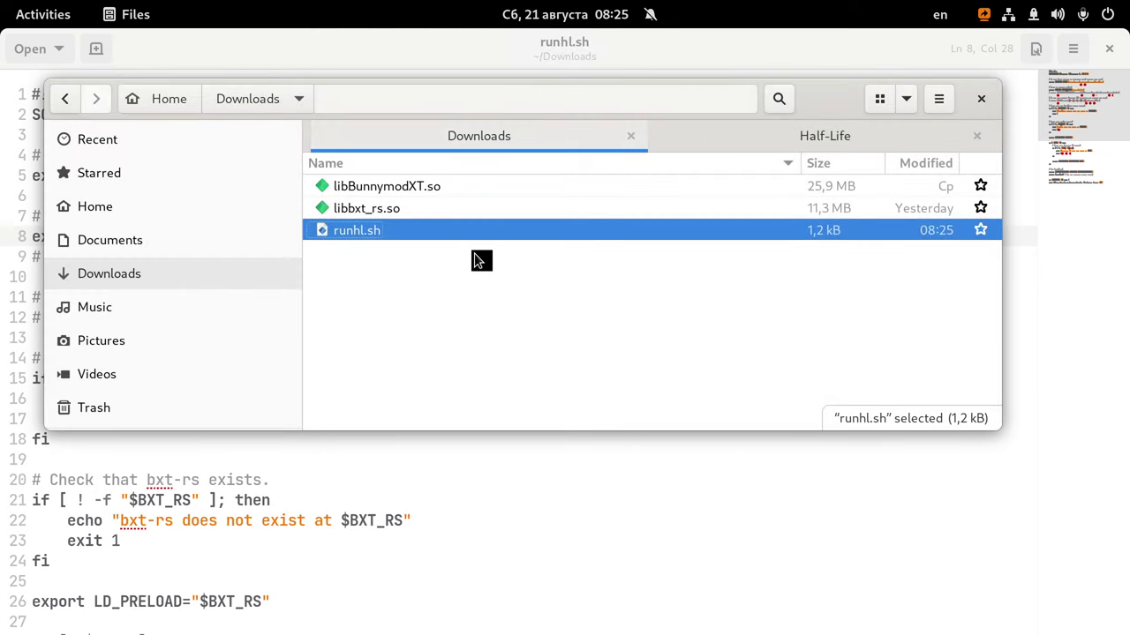
key(alt+Tab)
key(alt+Tab)
key(alt+Tab)
key(alt+Tab)
key(alt+Tab)
key(alt+Tab)
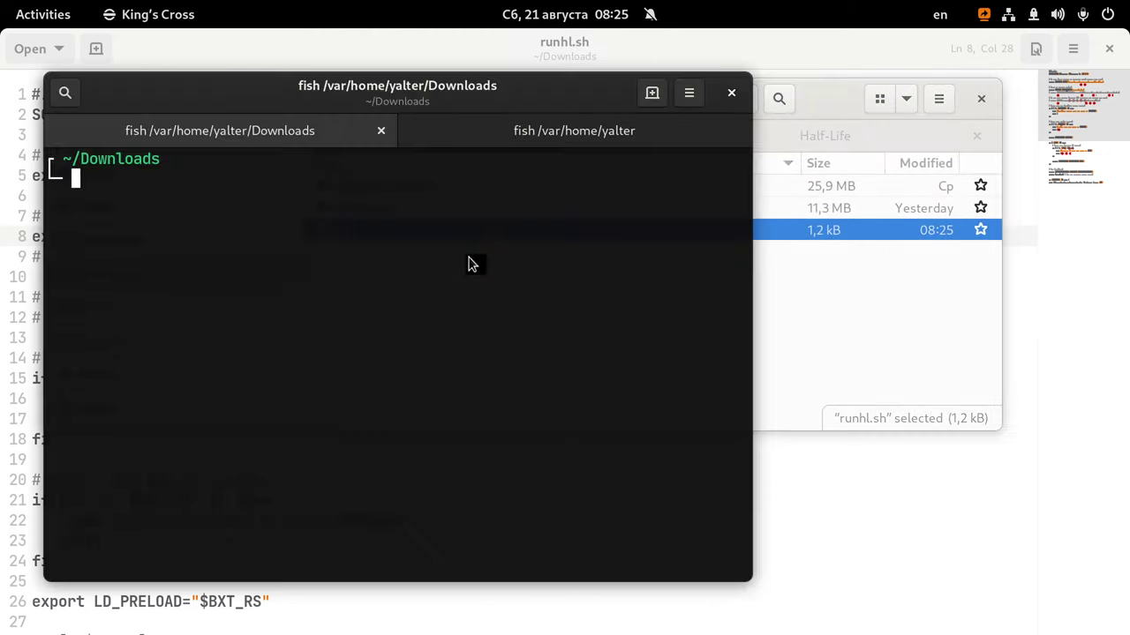
Launch Half-Life with ./runhl.sh and run bxt_module_list in the console.
text(./runhl.s)
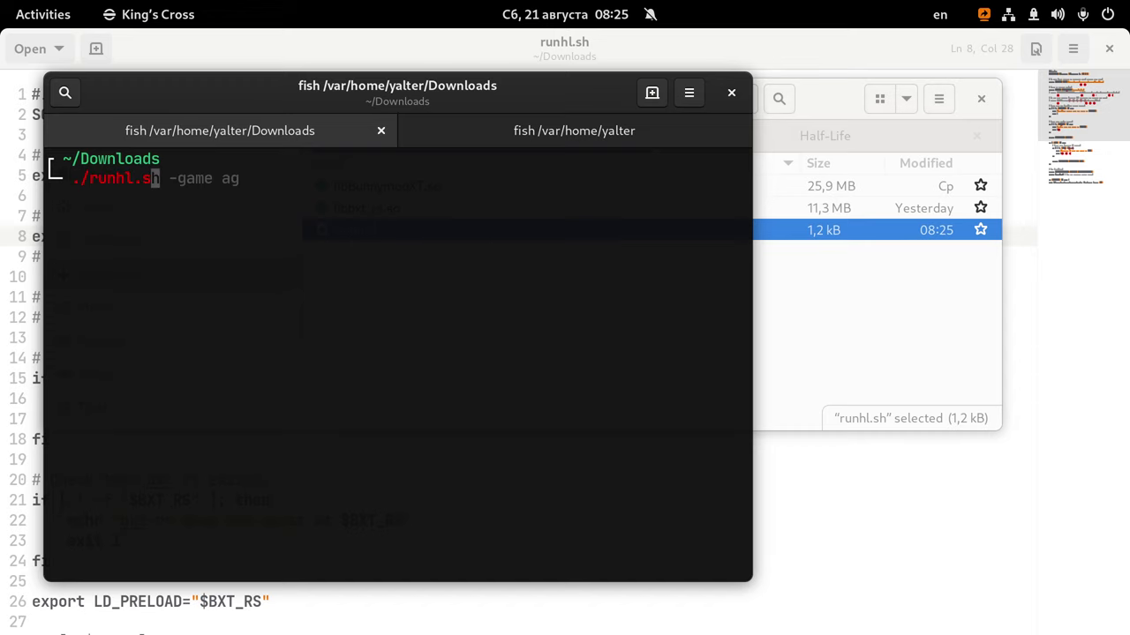
text(h)
key(Return)
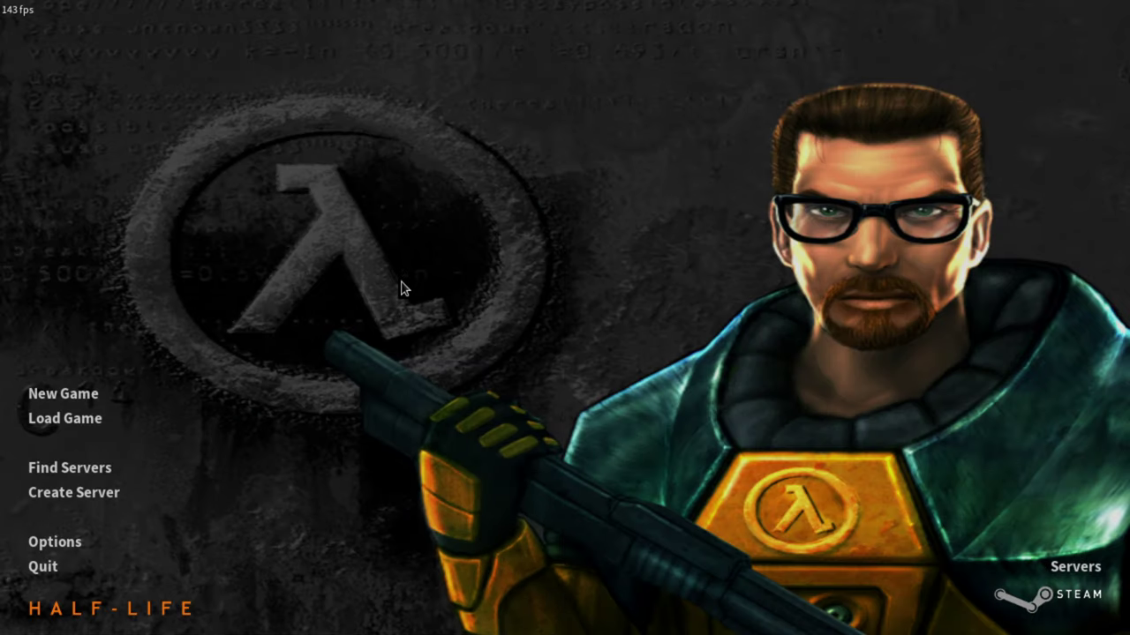
key(grave)
text(bxt)
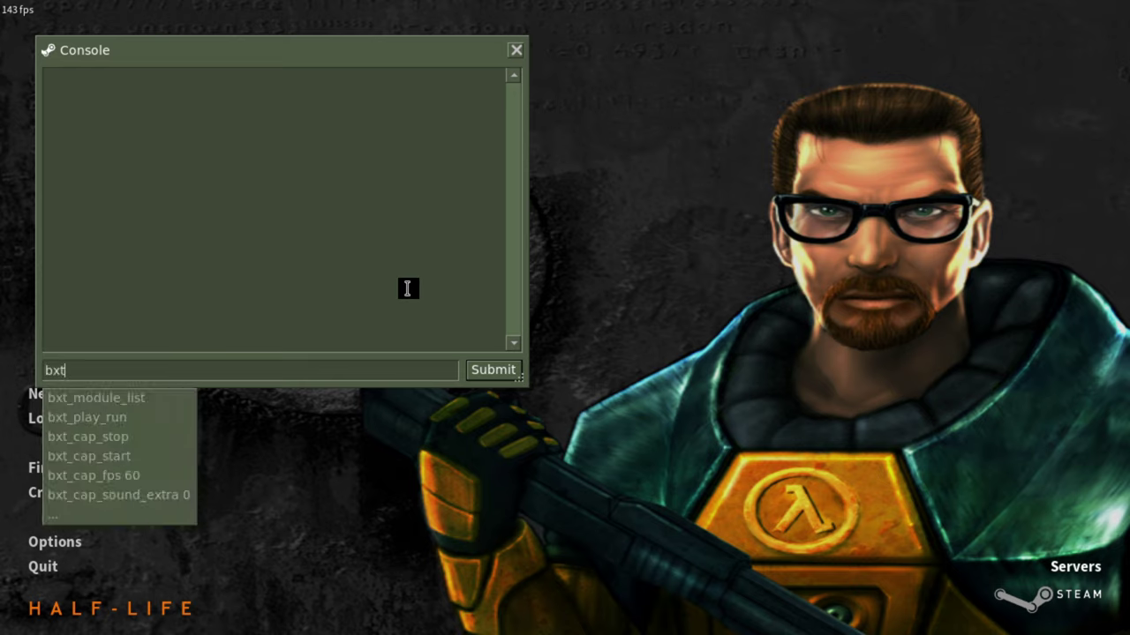
key(Tab)
key(Return)
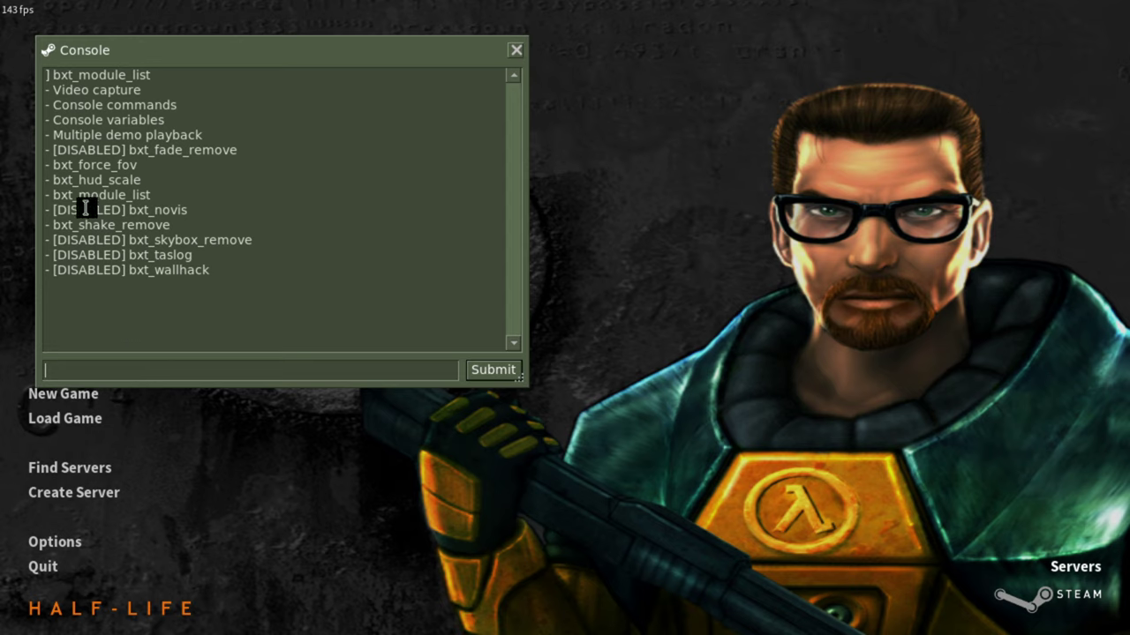
drag(63, 99, 179, 101)
click(180, 100)
Run the version command and check the exe build number 8684.
text(version)
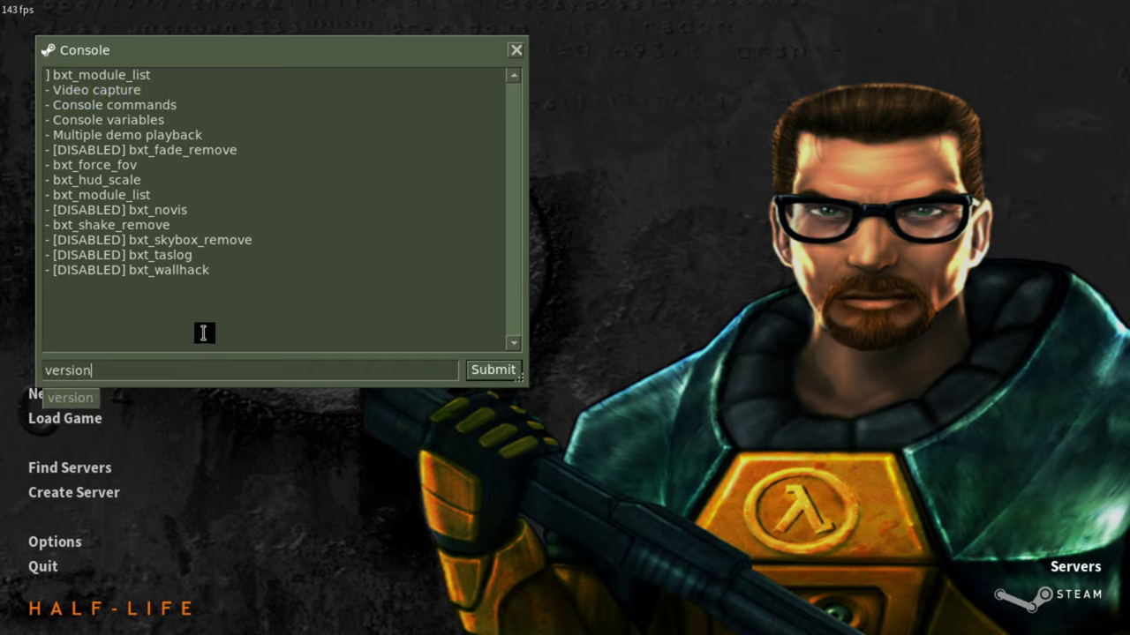
key(Return)
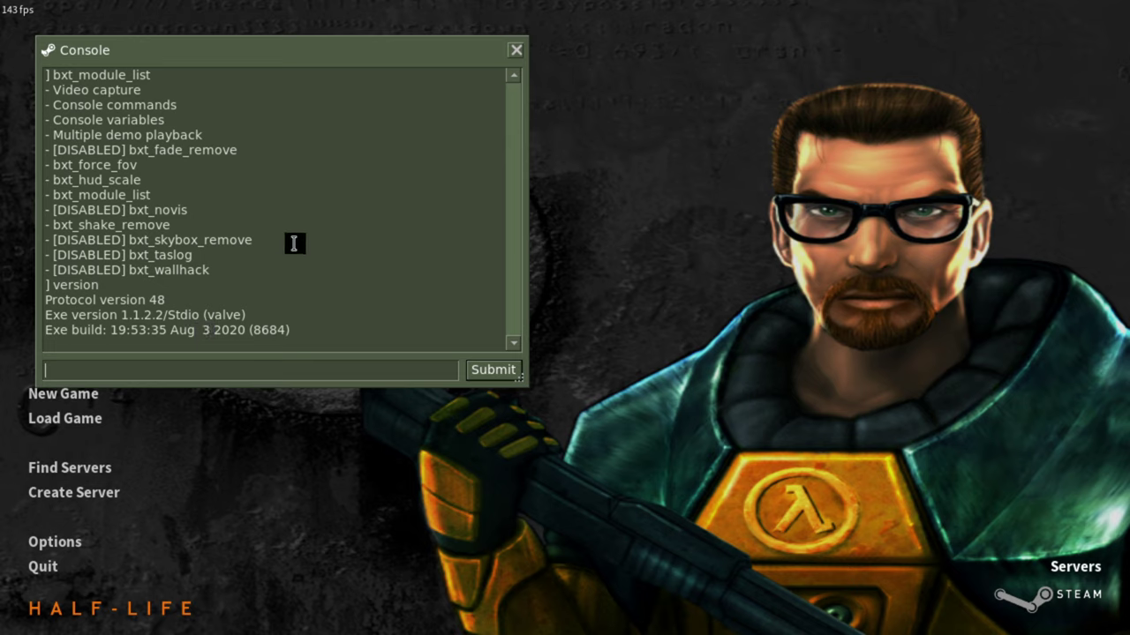
double_click(274, 339)
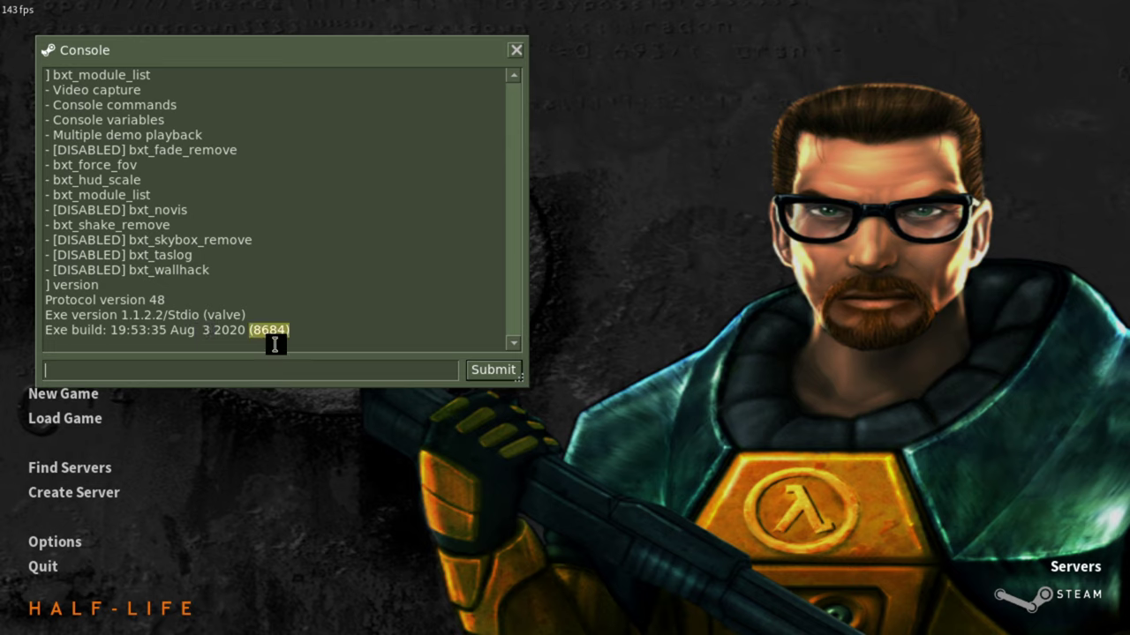
click(323, 318)
Go back to the bxt-rs README in Firefox and scroll down to Video Recording.
key(alt+Tab)
key(Tab)
key(Tab)
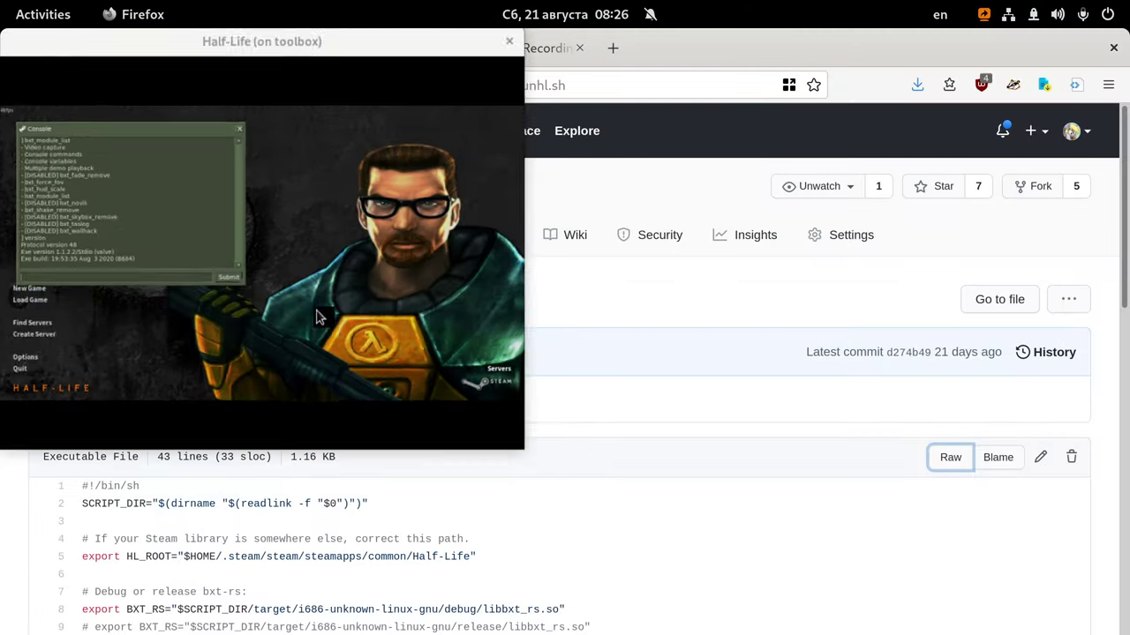
key(alt+Left)
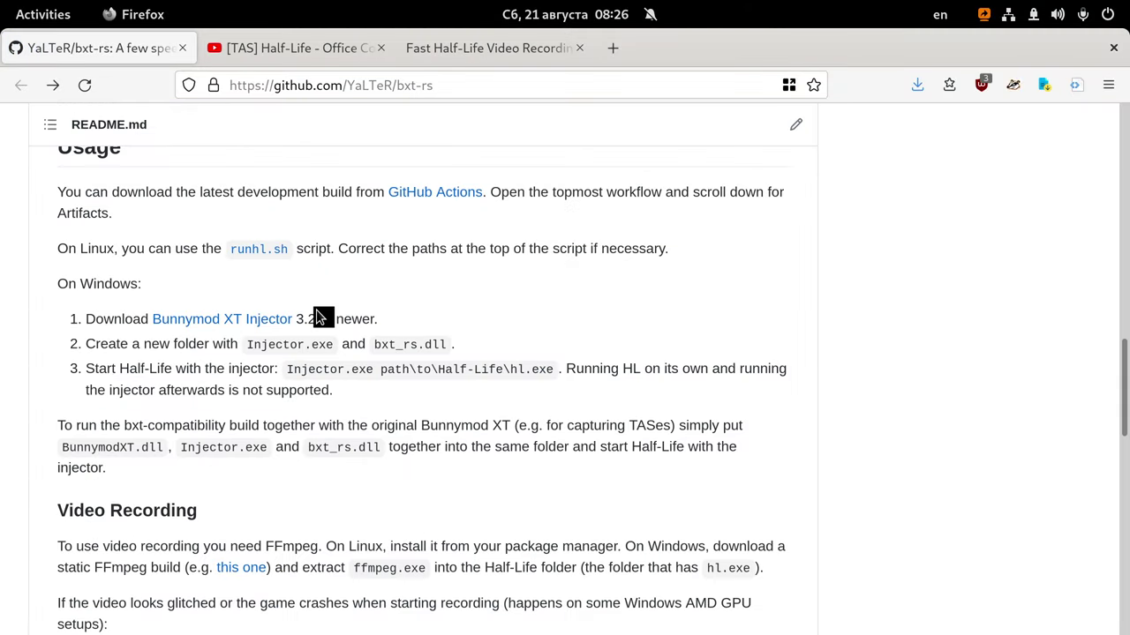
scroll(386, 306, down, 5)
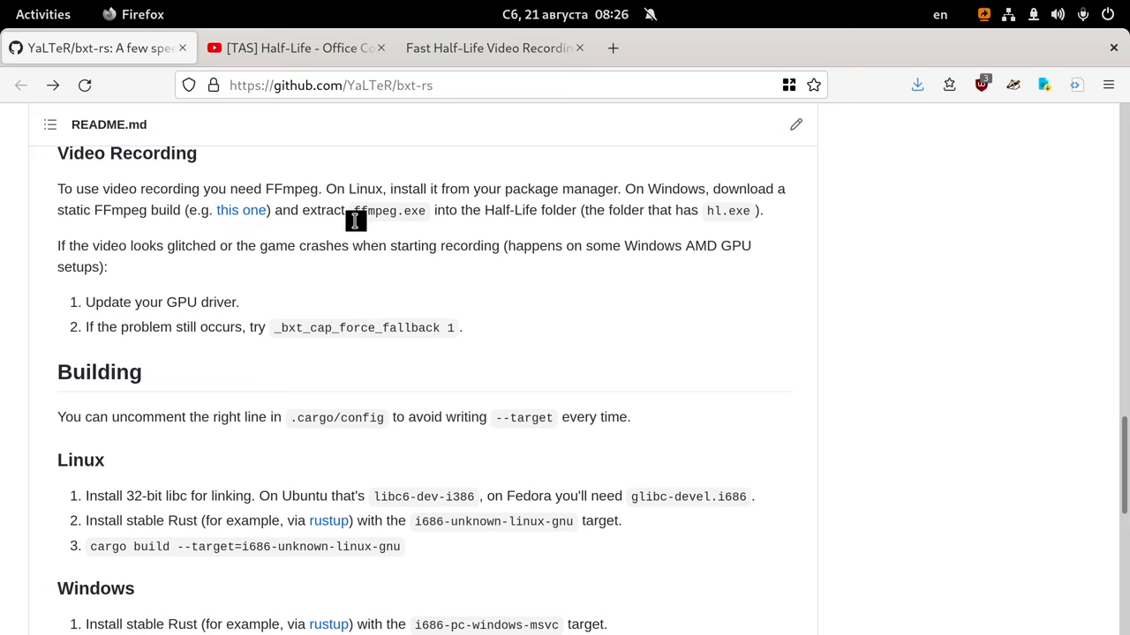
key(alt+Tab)
key(alt+Tab)
key(alt+Tab)
key(alt+Tab)
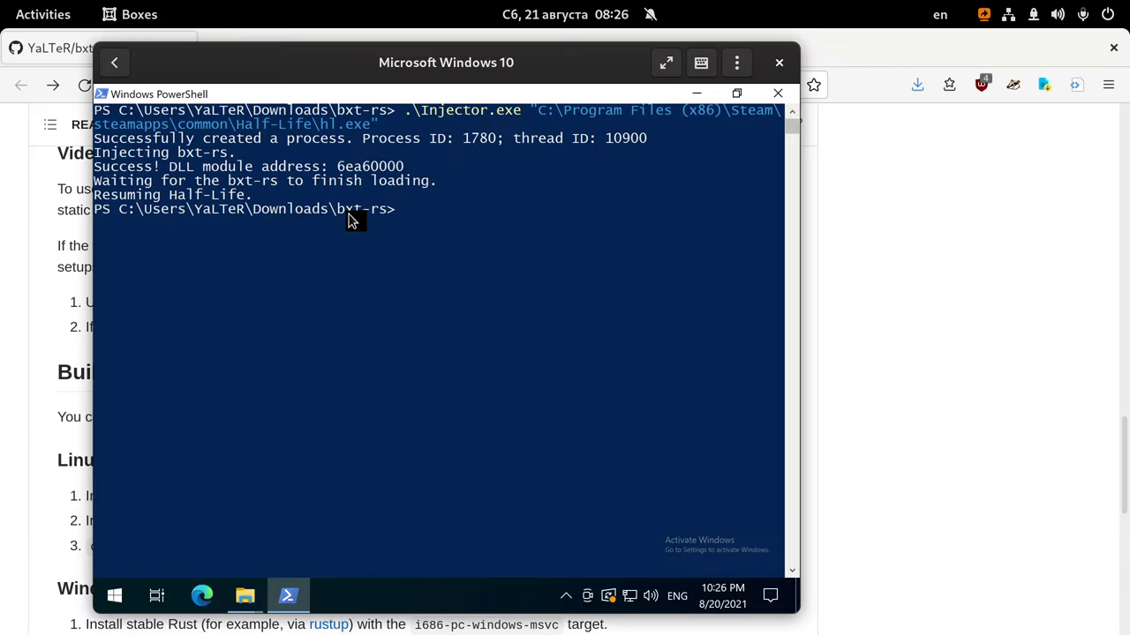
Open the ffmpeg archive from Downloads and select ffmpeg.exe in its bin folder.
click(244, 596)
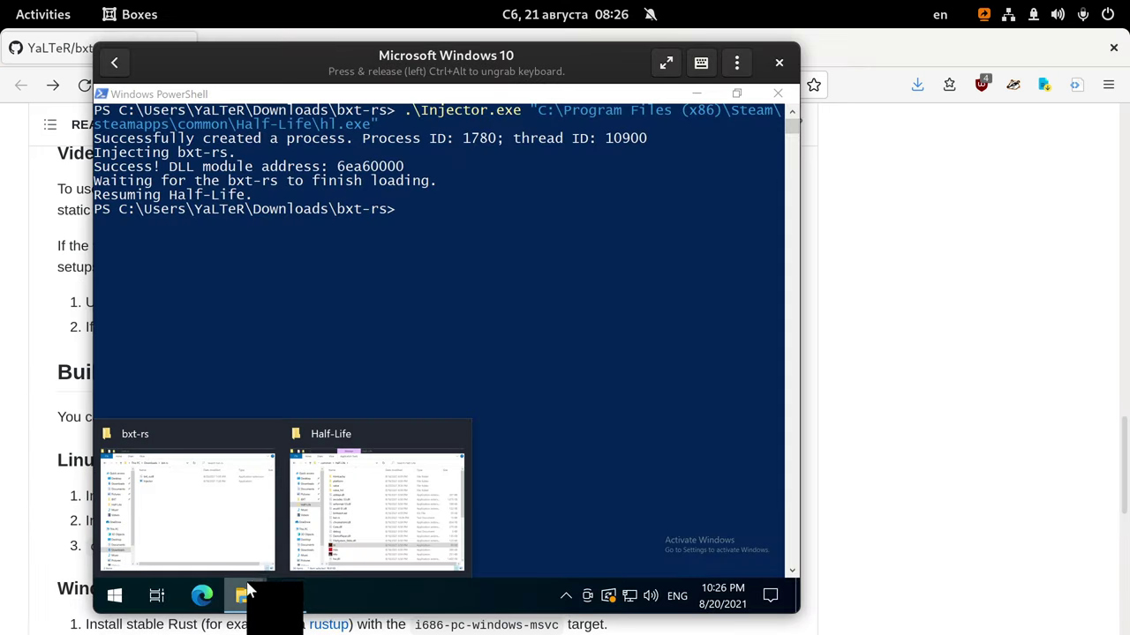
click(265, 503)
click(296, 142)
click(294, 198)
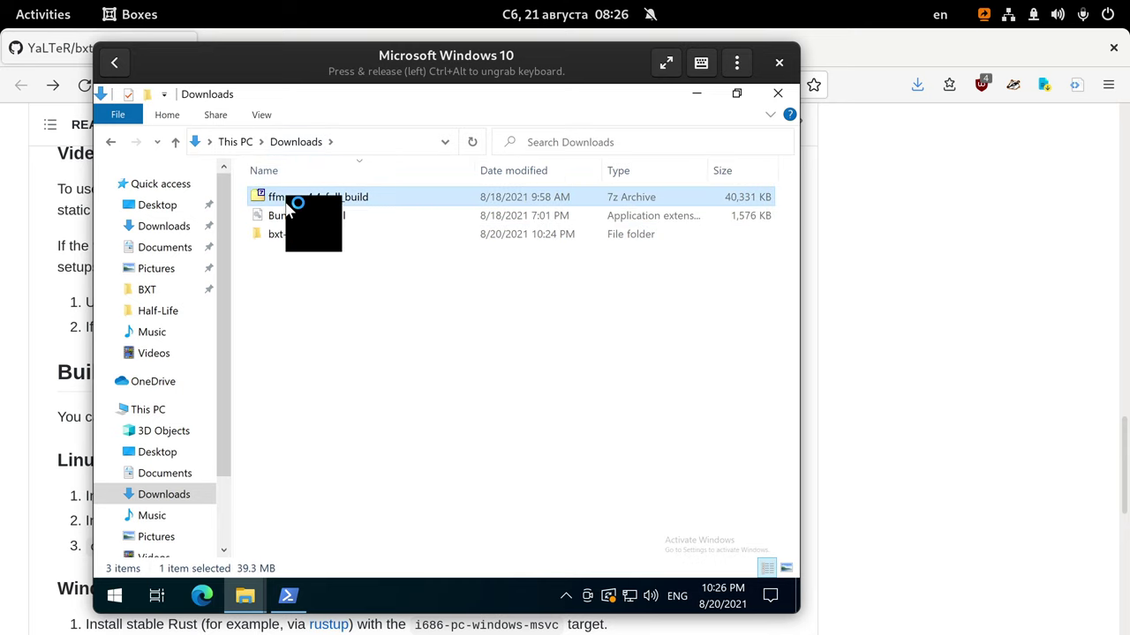
double_click(123, 203)
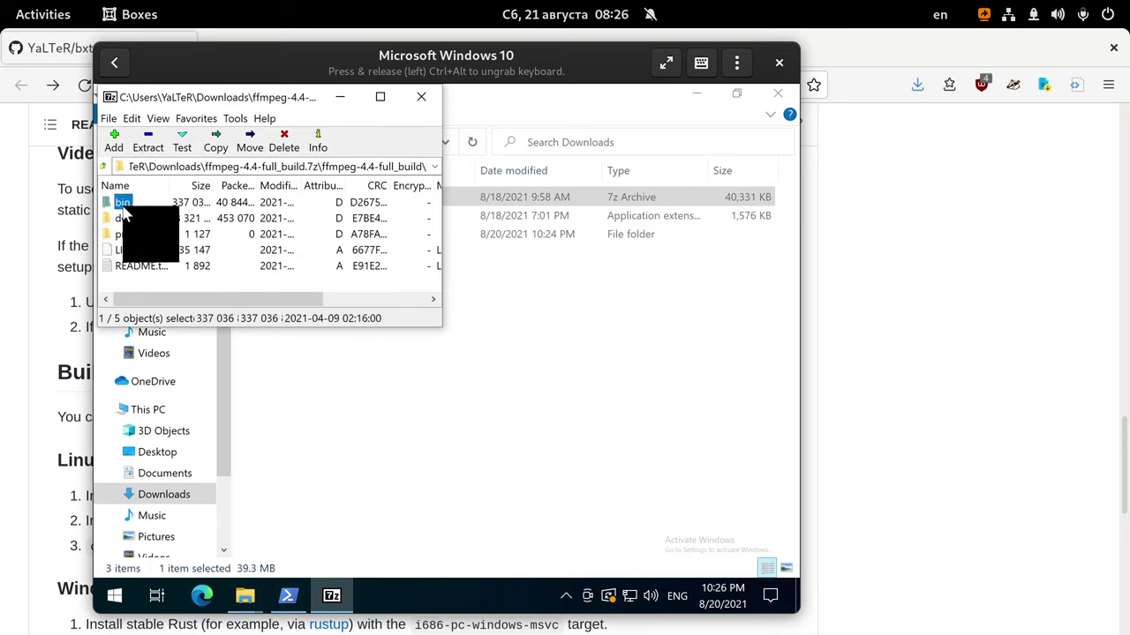
double_click(124, 203)
click(136, 203)
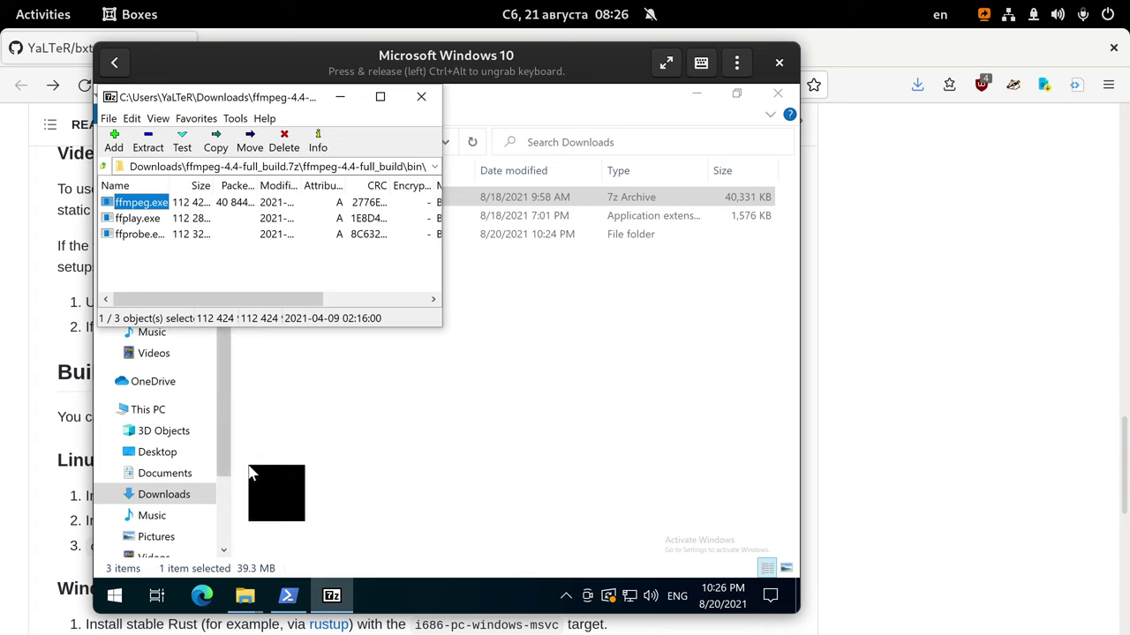
Drag ffmpeg.exe into the Half-Life folder beside hl.exe and close 7-Zip.
mouse_move(245, 596)
click(340, 534)
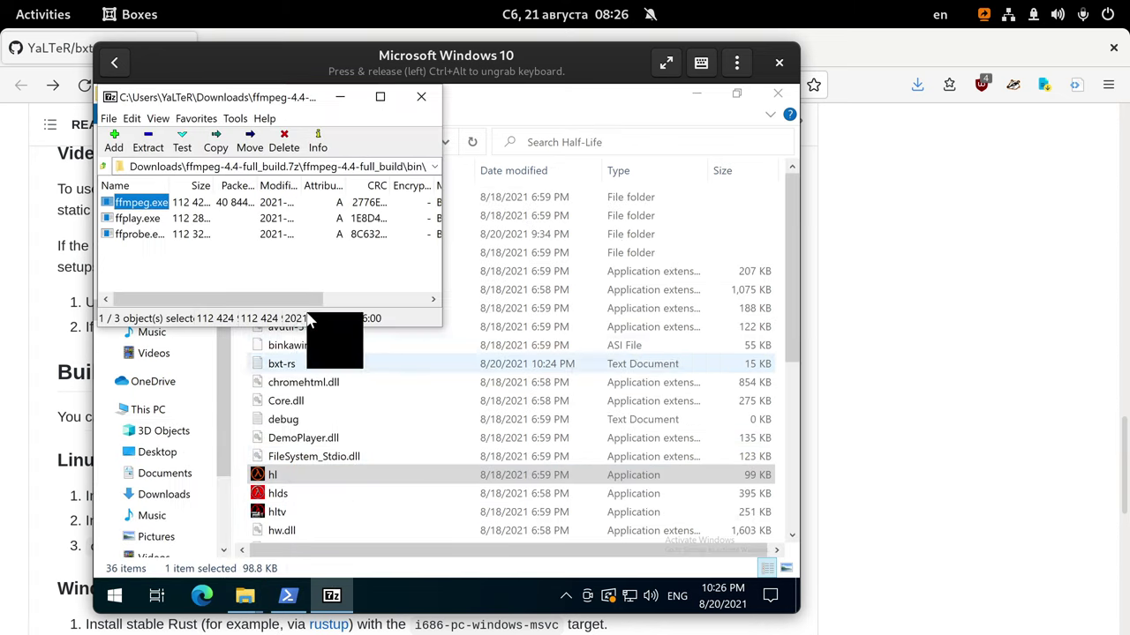
drag(142, 205, 642, 107)
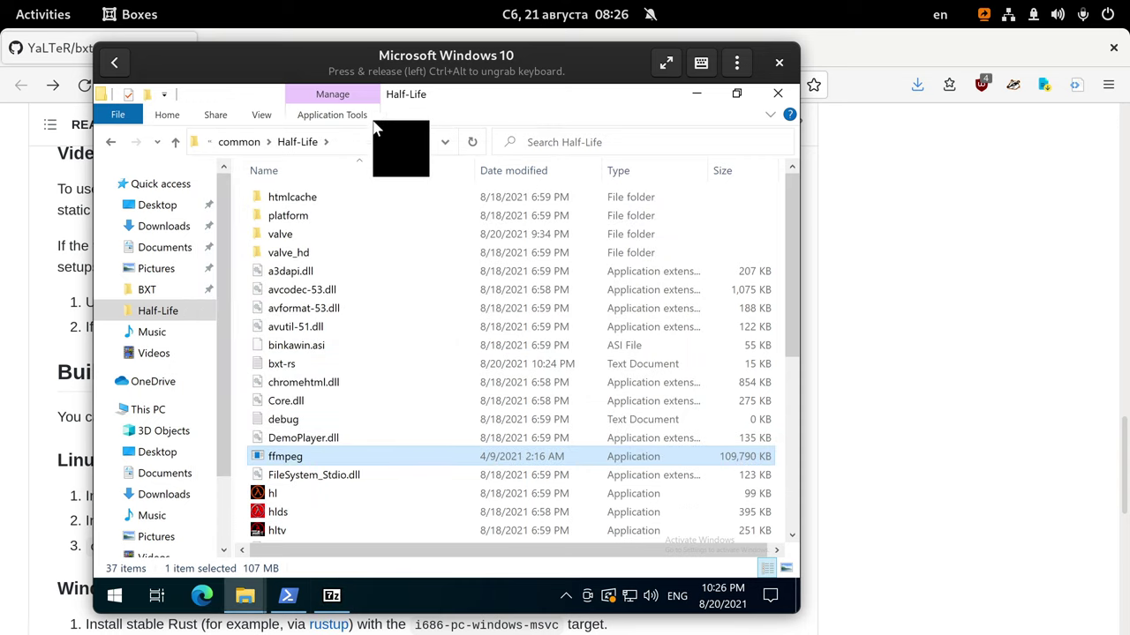
key(alt+F4)
click(291, 499)
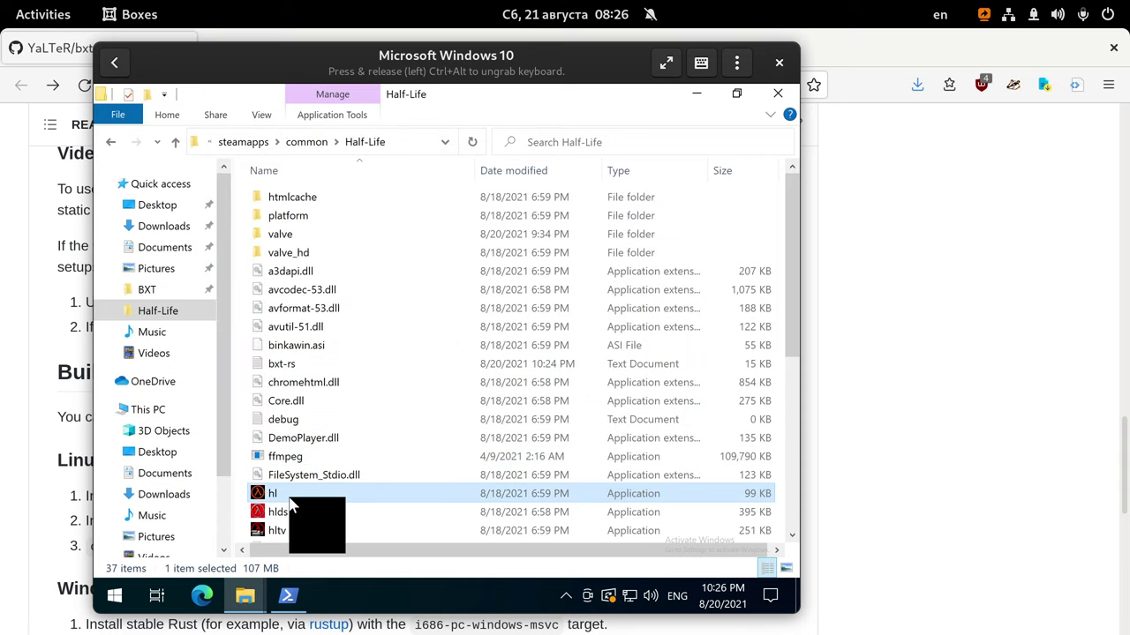
click(324, 459)
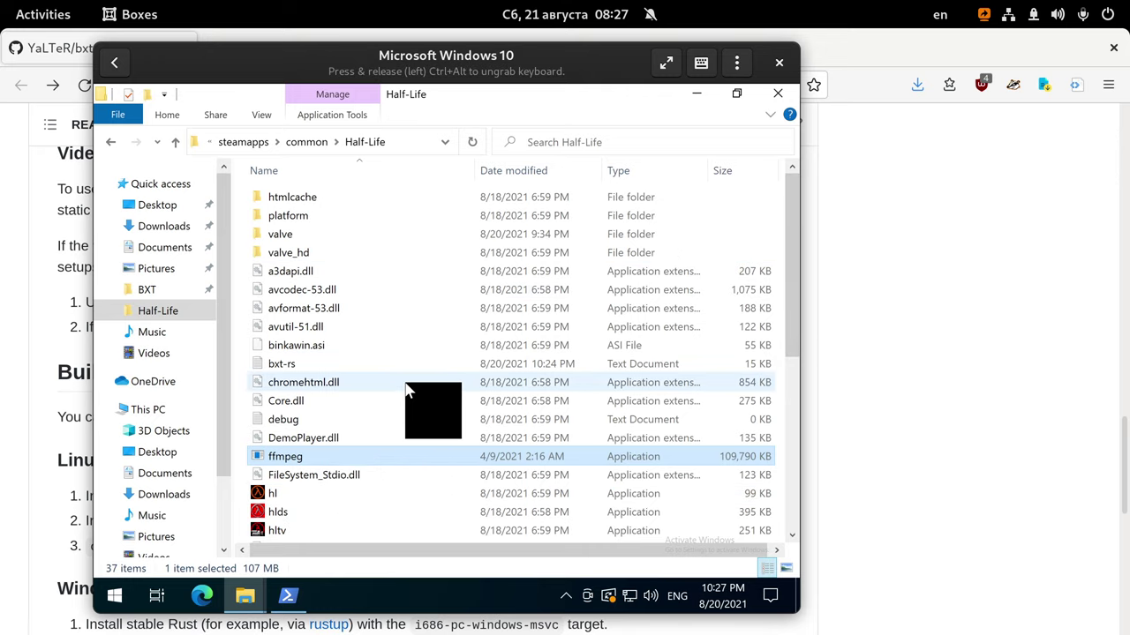
click(938, 321)
Rerun sudo apt-get -Syu ffmpeg in the fish tab, showing ffmpeg-4.4-6.fc34 already installed.
key(alt+Tab)
key(alt+Tab)
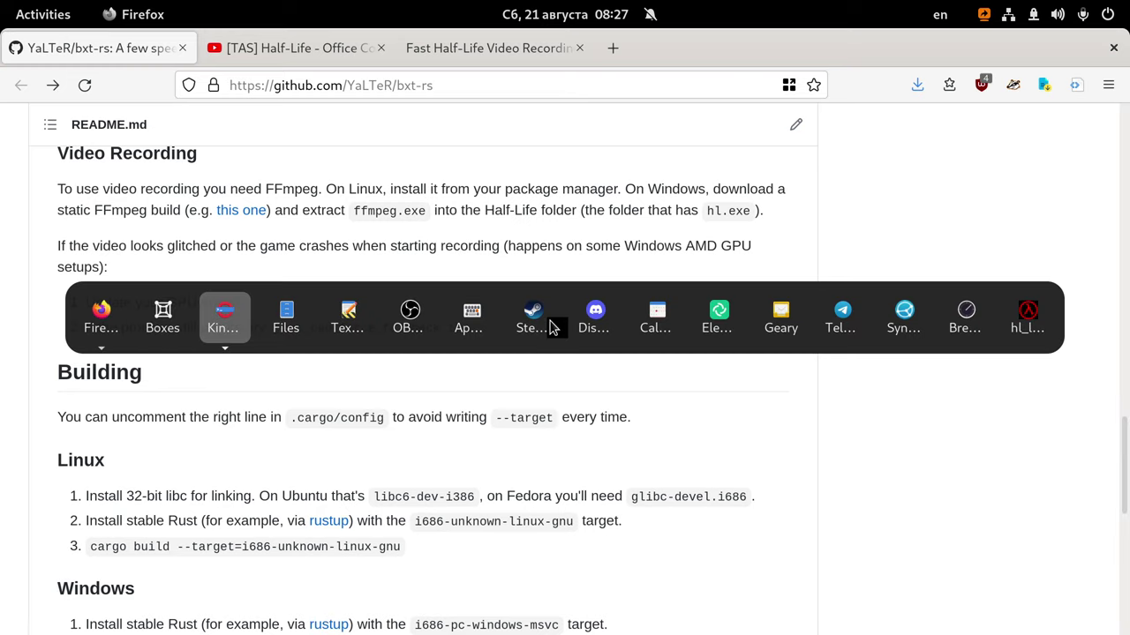
key(ctrl+Page_Down)
text(clear)
key(Return)
key(Up)
key(Up)
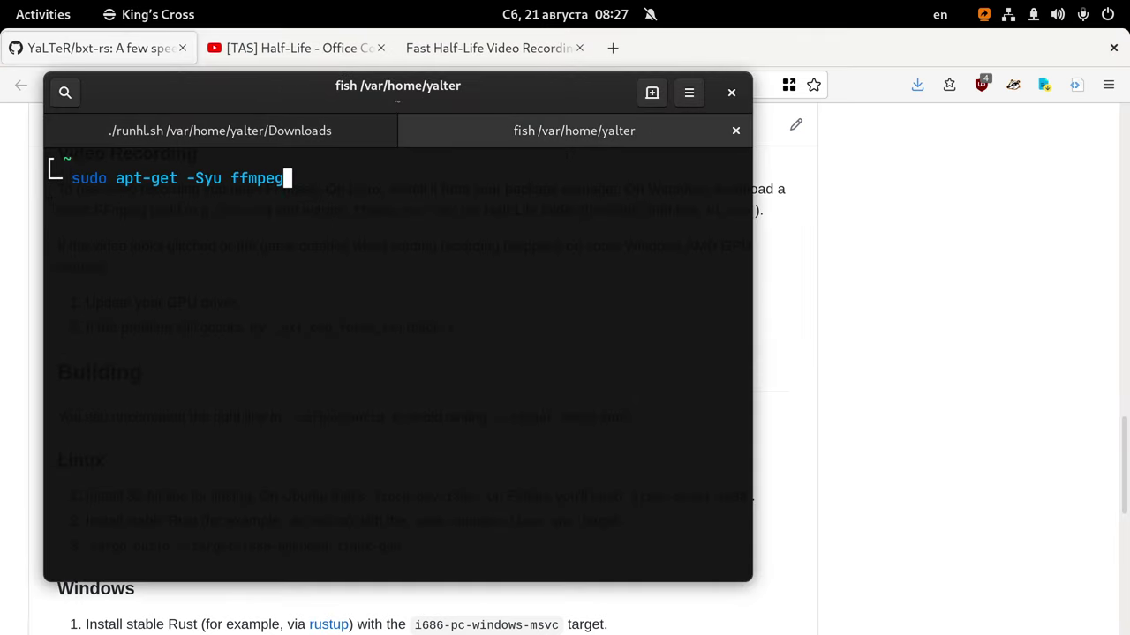
key(Return)
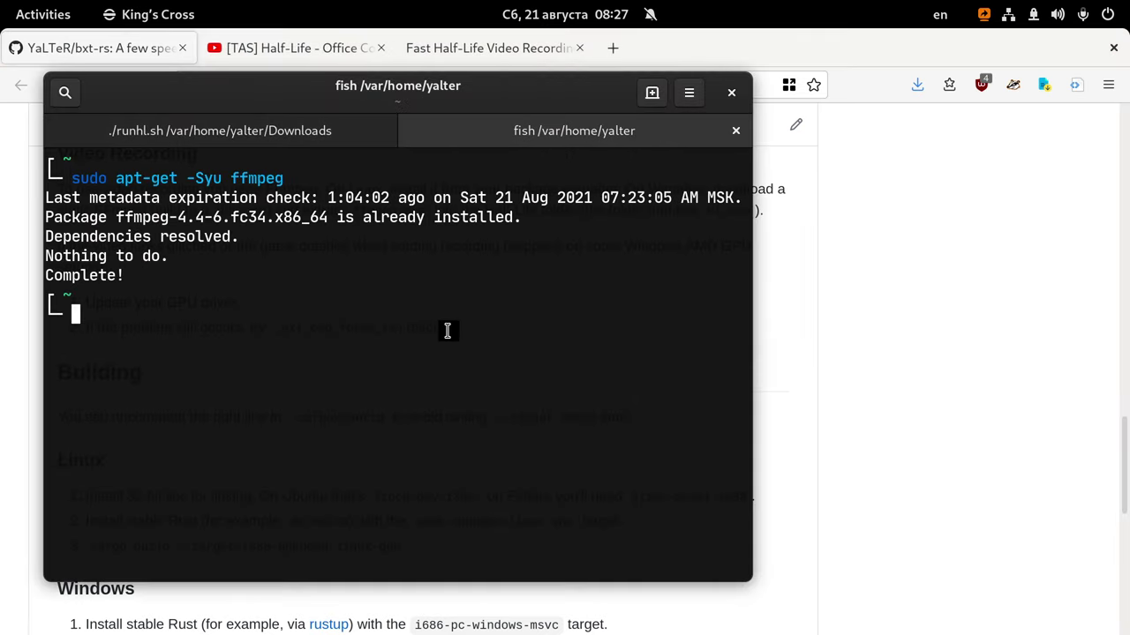
key(alt+Tab)
key(alt+shift+Tab)
key(alt+shift+Tab)
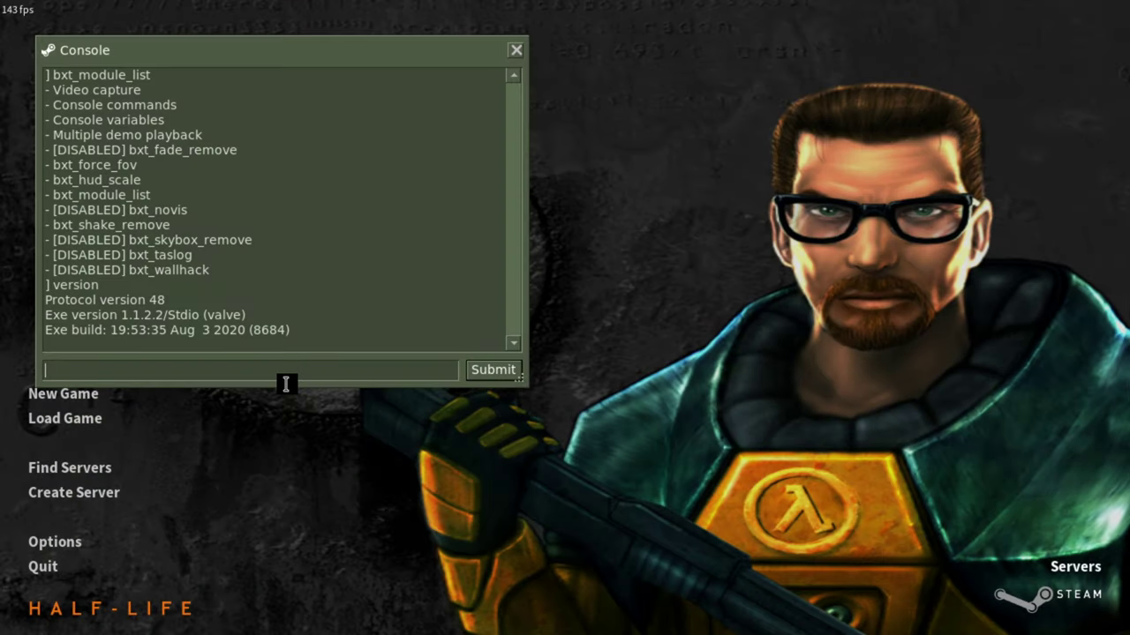
Run playdemo OfficeComplex;bxt_cap_start until the console shows Recording stopped.
text(playdemo OfficeComplex;bxt_cap_start)
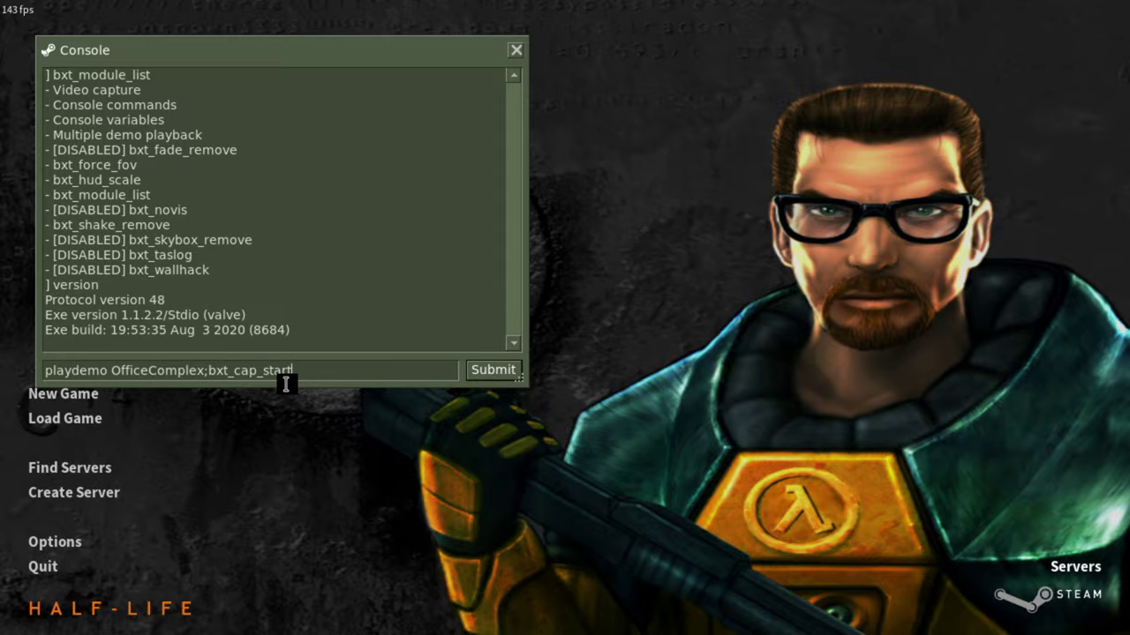
key(Return)
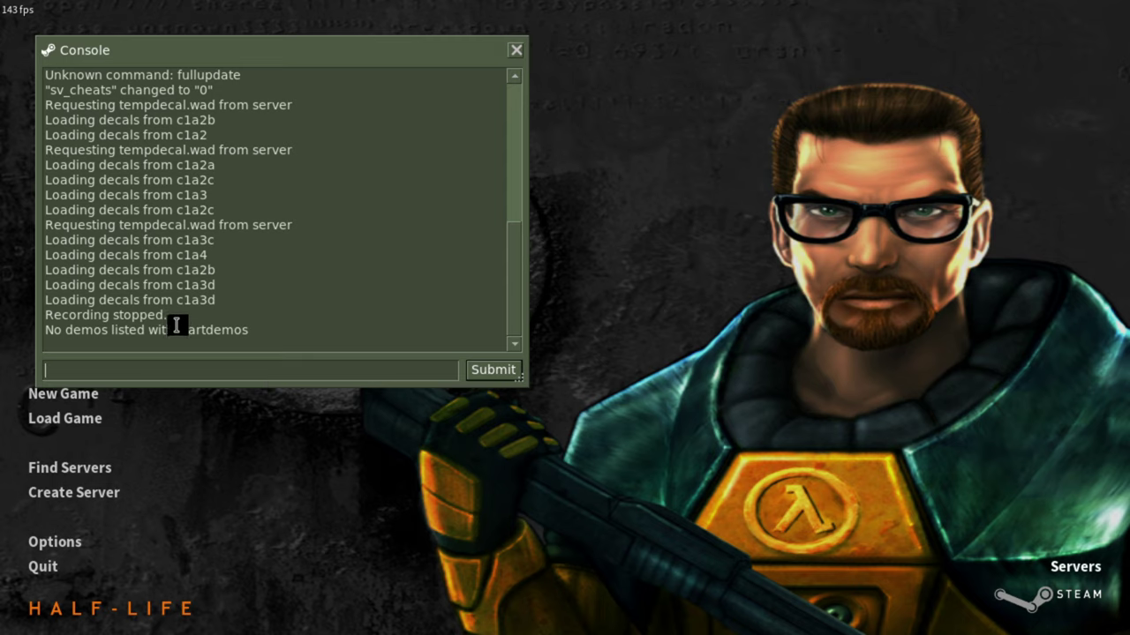
drag(171, 326, 49, 326)
Open output.mp4 from the Half-Life game folder in the video player.
key(alt+Tab)
key(alt+Tab)
key(alt+Tab)
key(alt+Tab)
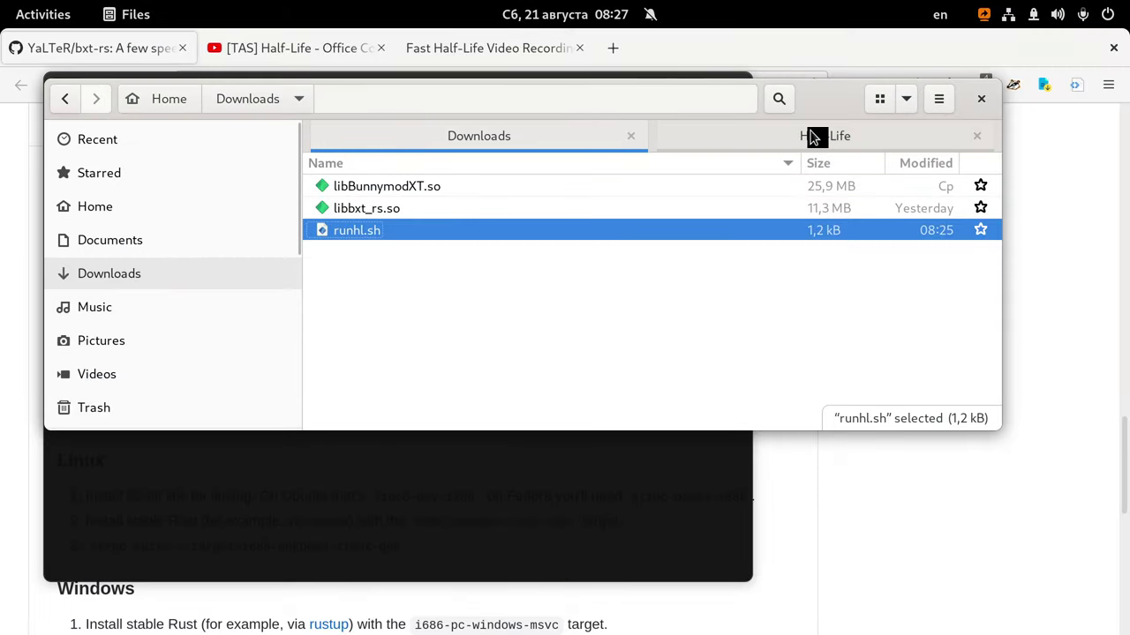
click(812, 137)
scroll(464, 316, down, 5)
scroll(463, 315, down, 3)
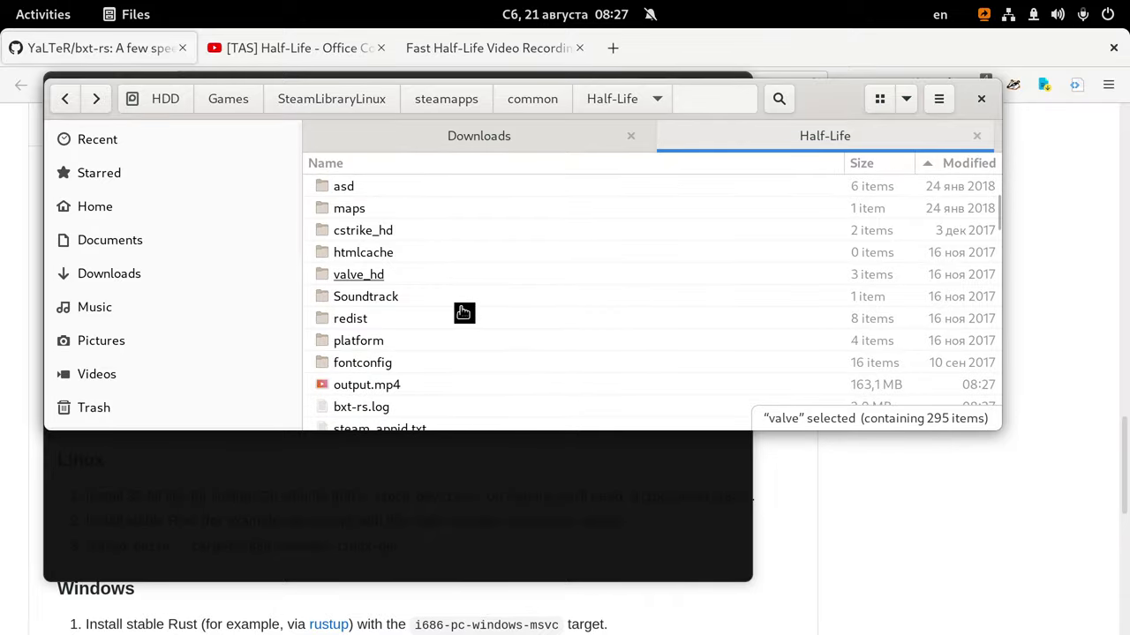
double_click(373, 392)
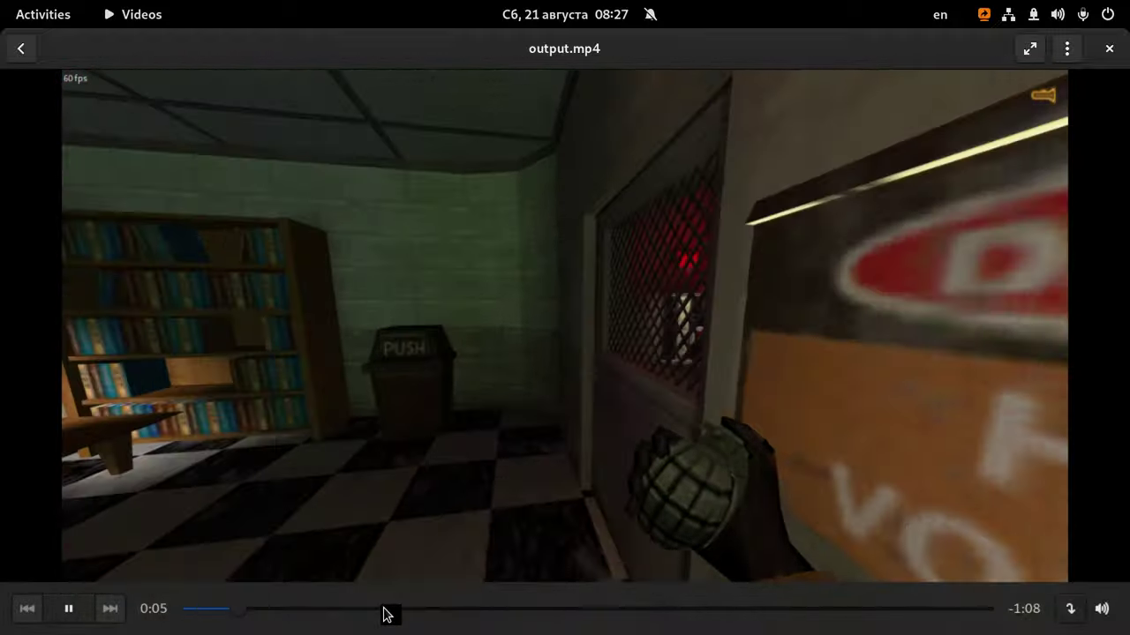
Skip through the OfficeComplex run's output.mp4 to about 0:56, then close the player.
click(395, 609)
drag(590, 610, 973, 615)
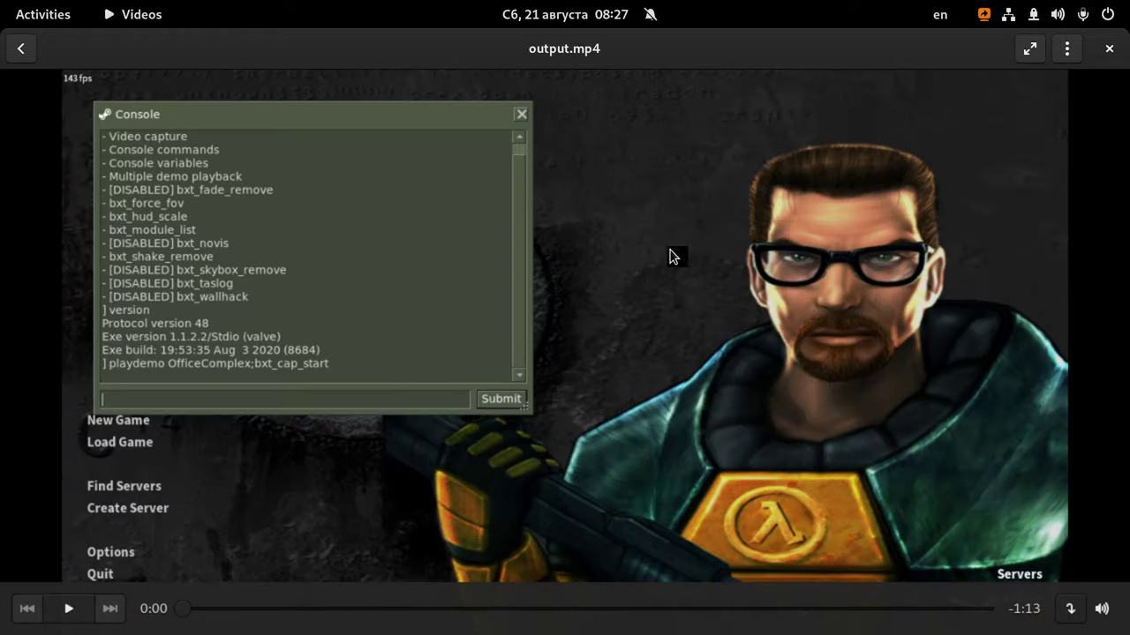
click(1110, 49)
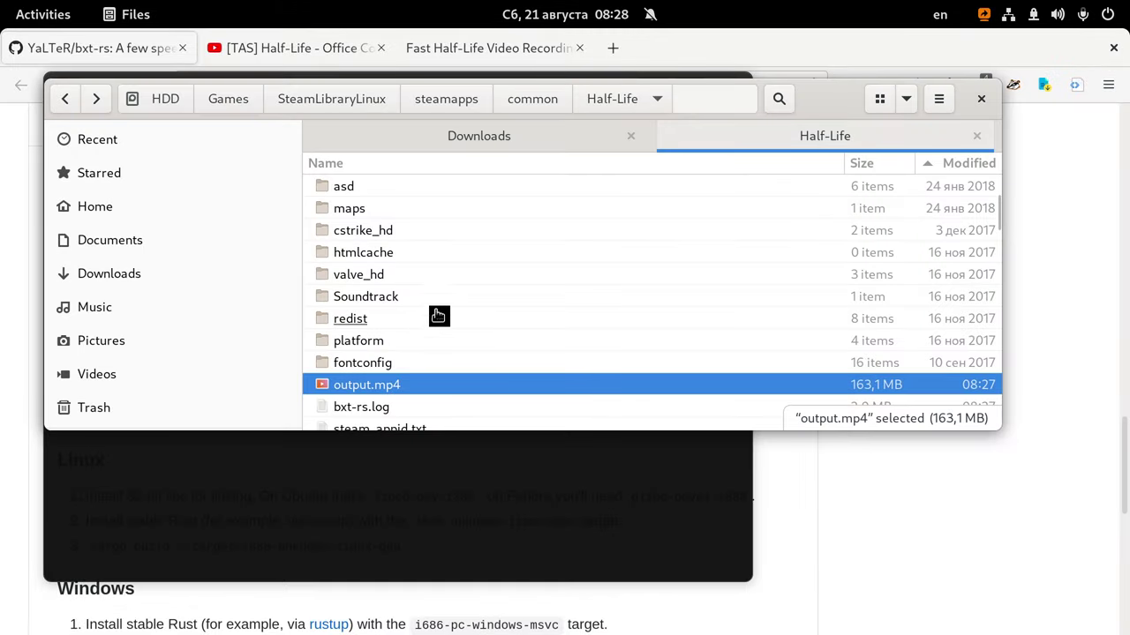
Browse to valve/rta to see run_1.dem through run_9.dem, then return to the Half-Life console.
scroll(474, 271, up, 5)
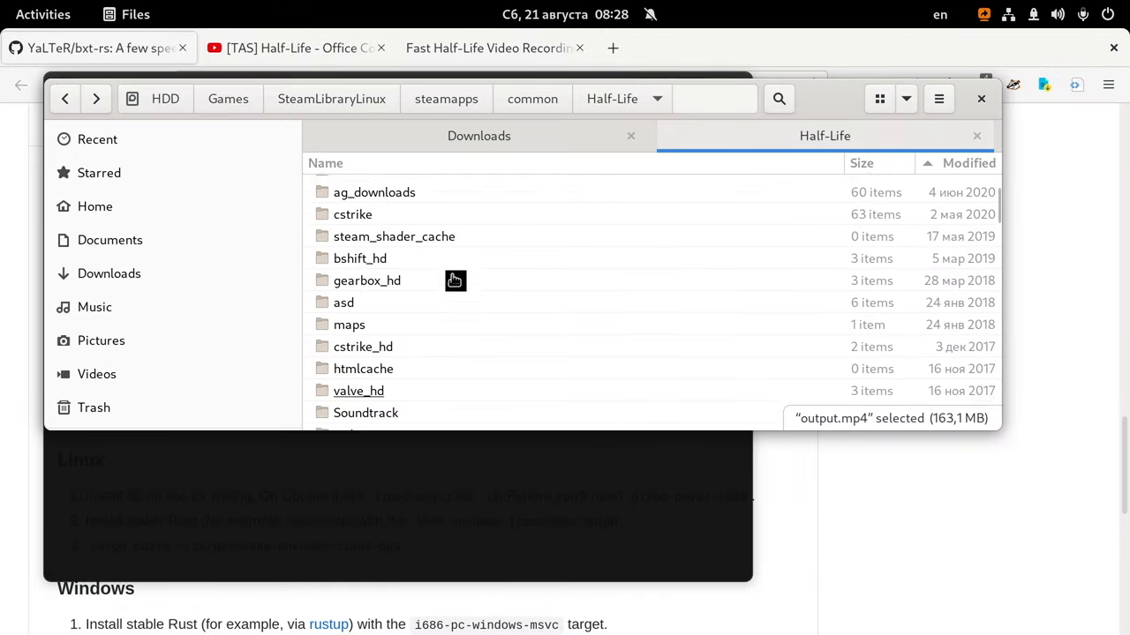
double_click(352, 196)
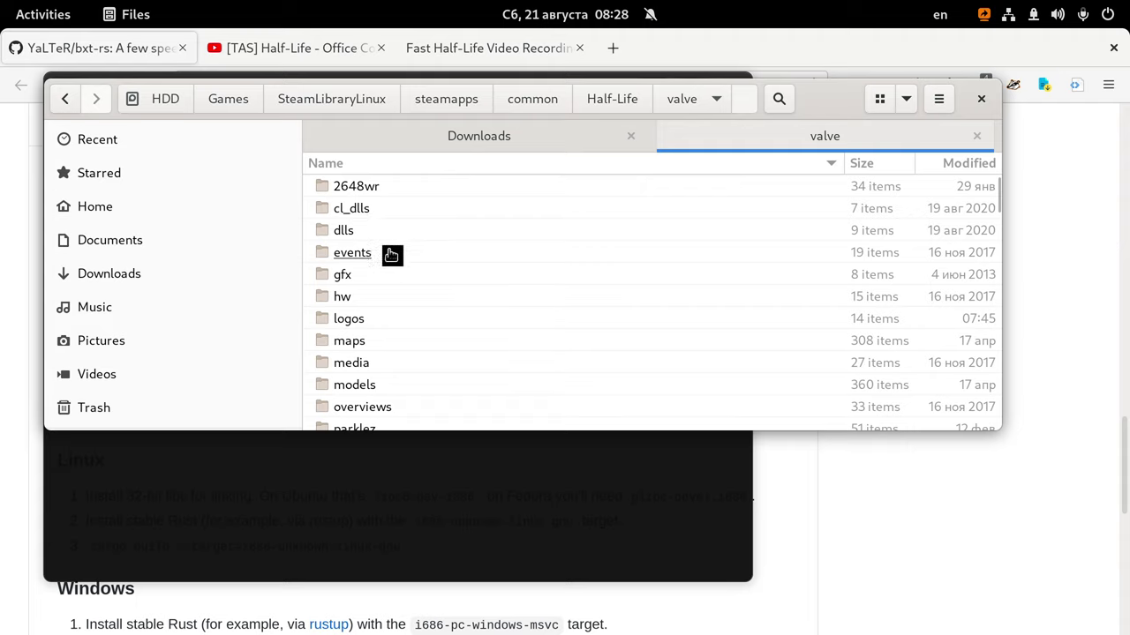
scroll(381, 338, down, 3)
double_click(364, 363)
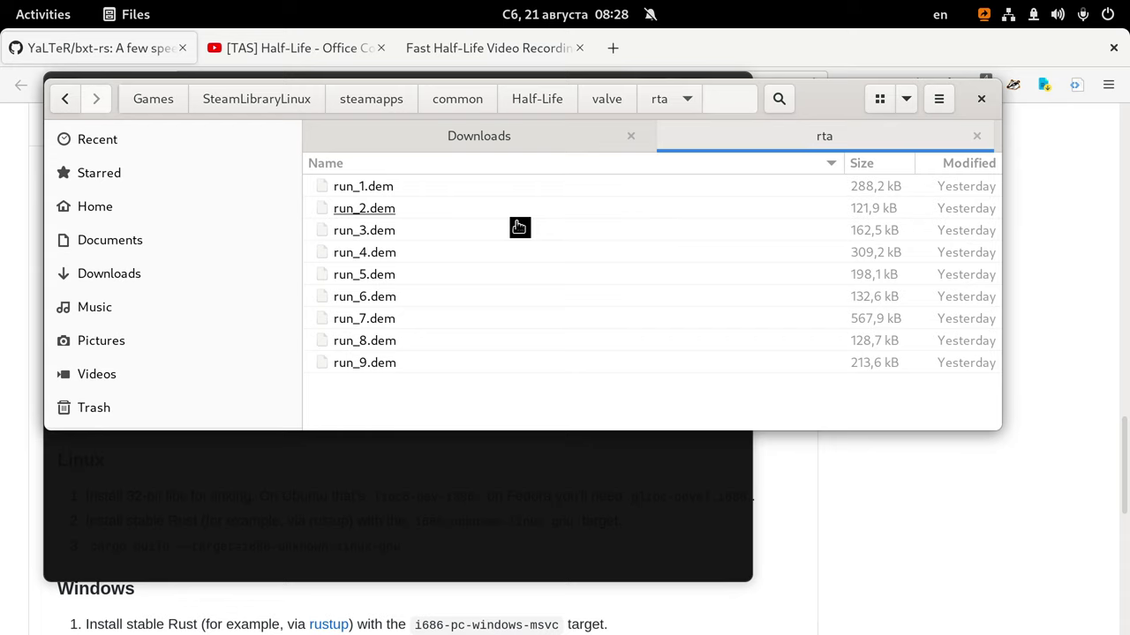
key(alt+Tab)
key(alt+shift+Tab)
key(alt+shift+Tab)
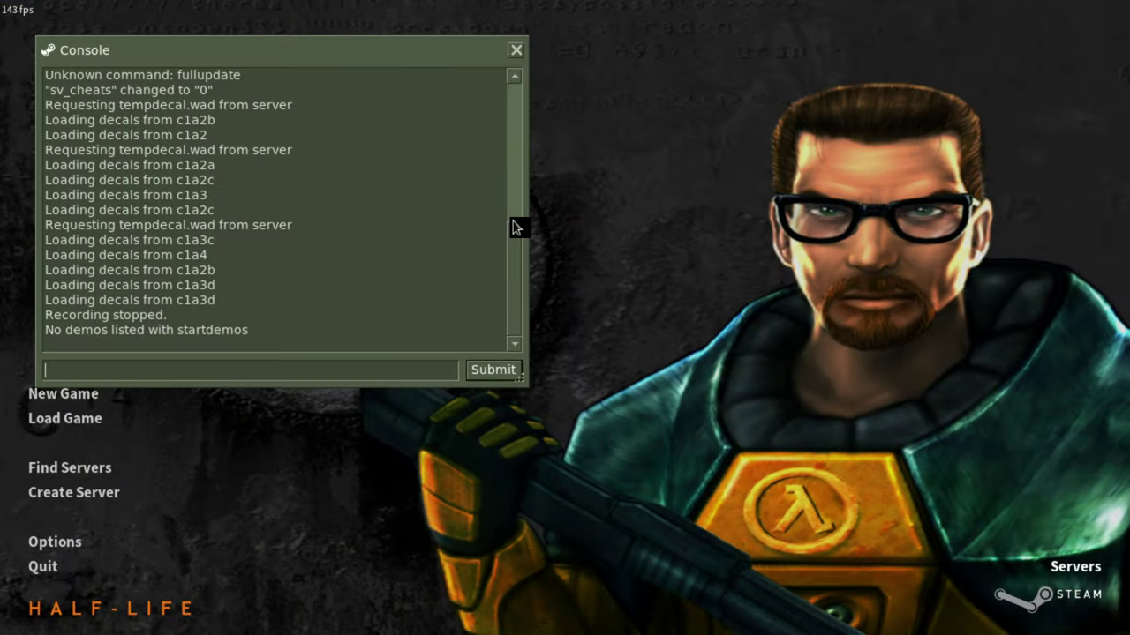
Start typing bxt_play_run in the console, checking the run_*.dem names in Files.
text(bxt_pl)
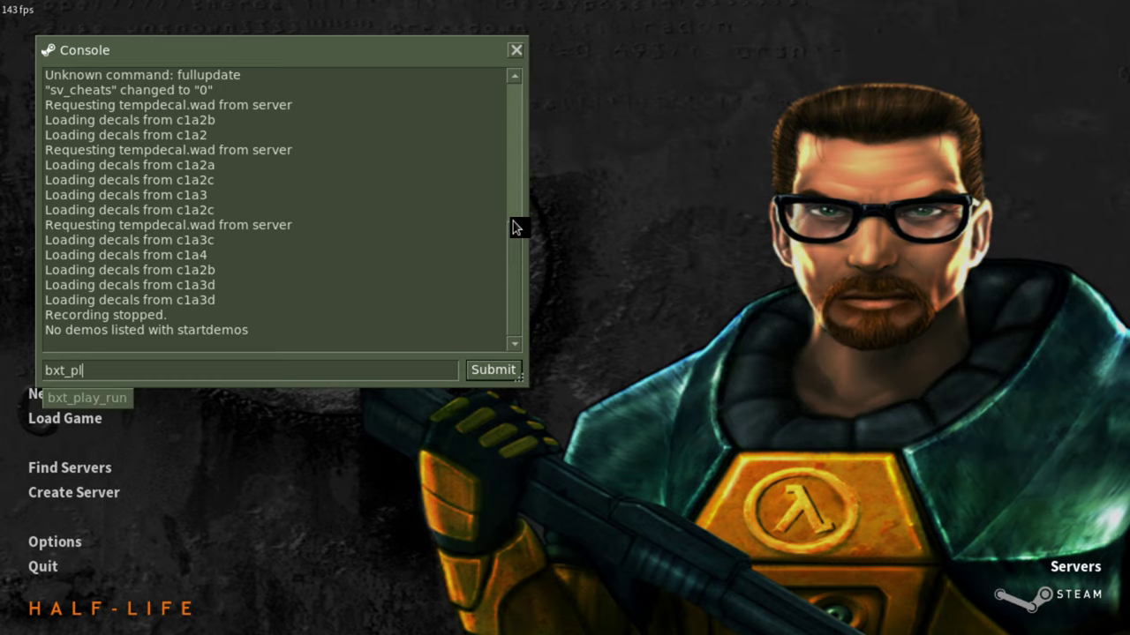
text(ay_run rta/run)
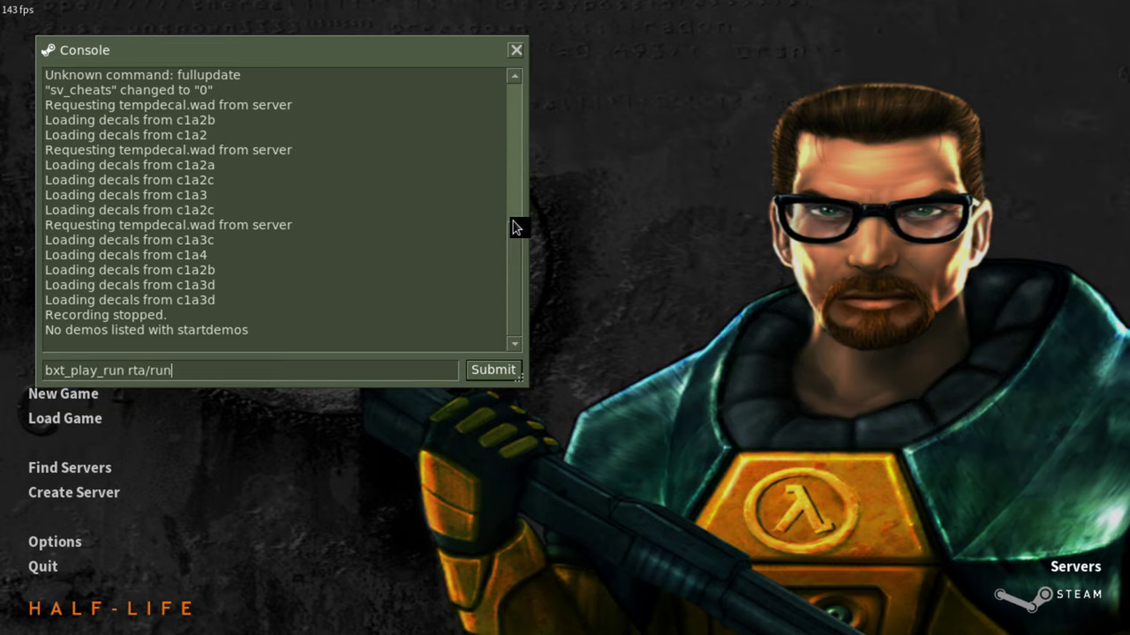
key(alt+Tab)
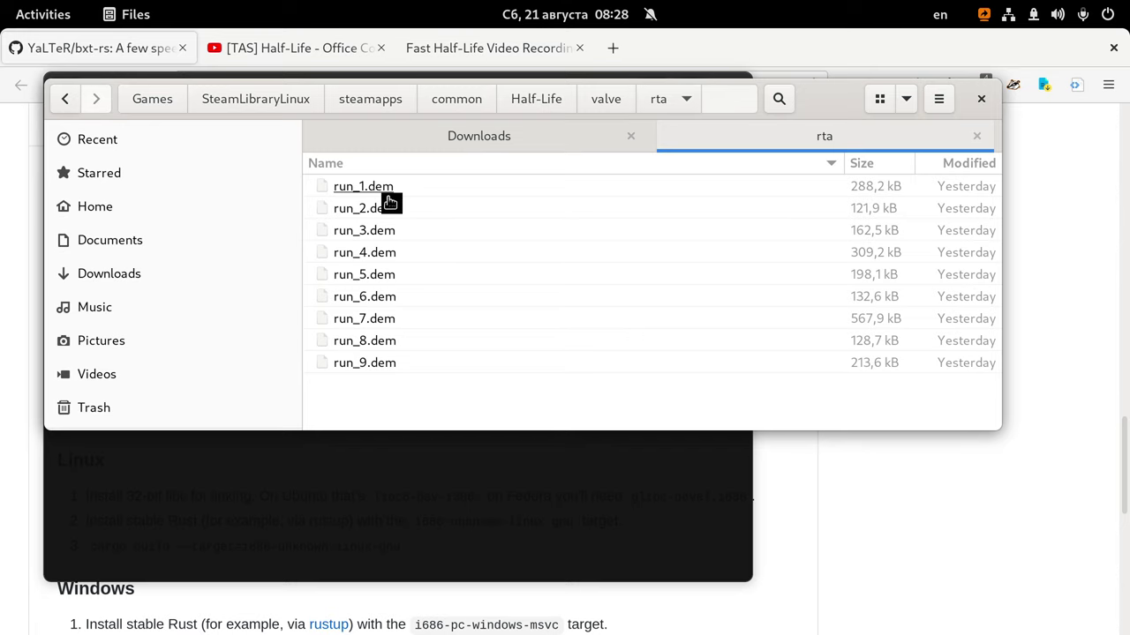
key(alt+Tab)
key(alt+Tab)
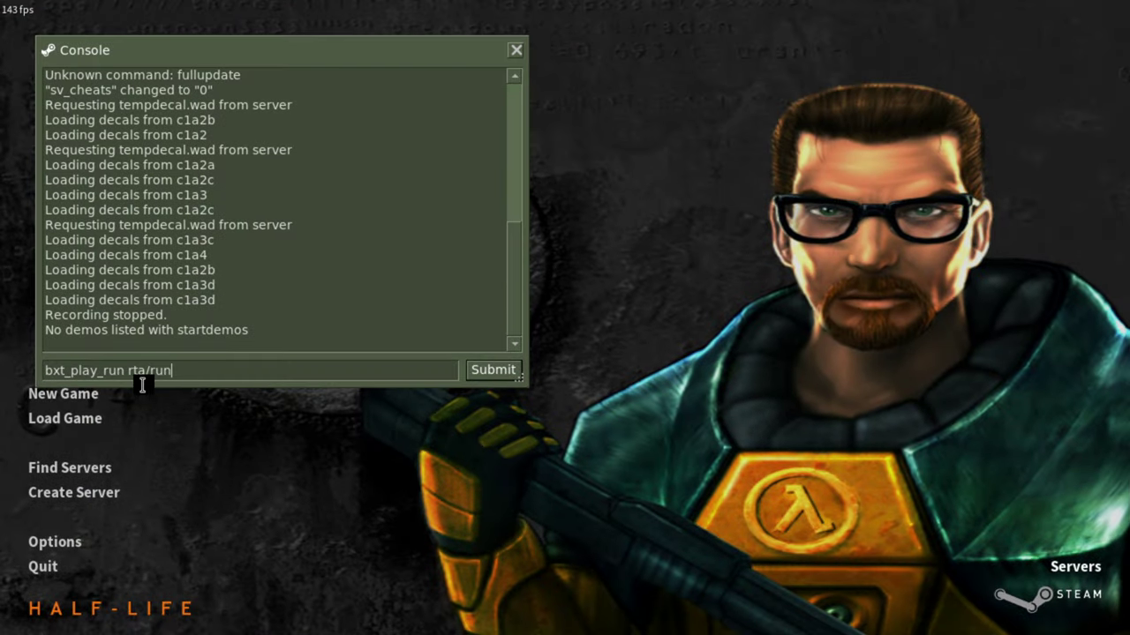
Run bxt_play_run rta/run, watch the run demos play back, then pause playback.
key(Return)
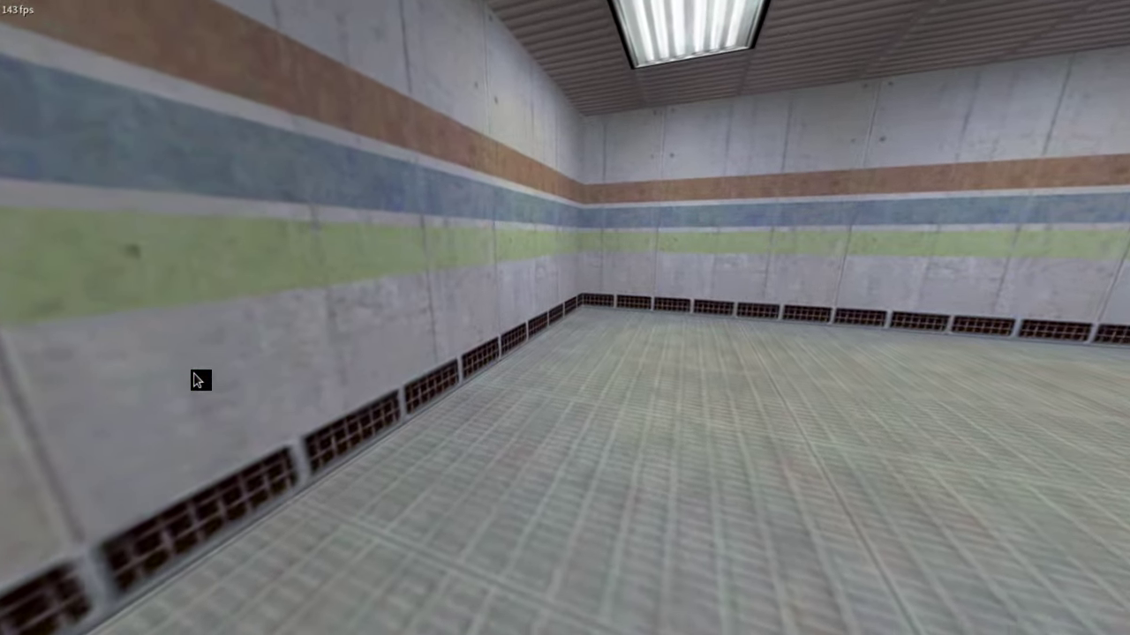
key(w)
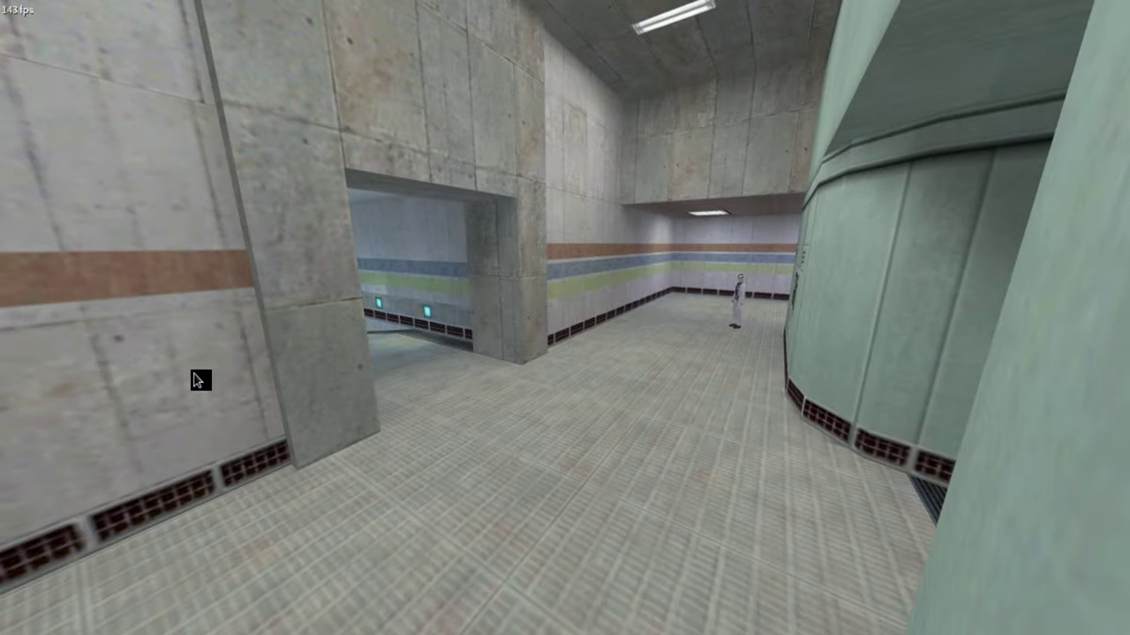
key(w)
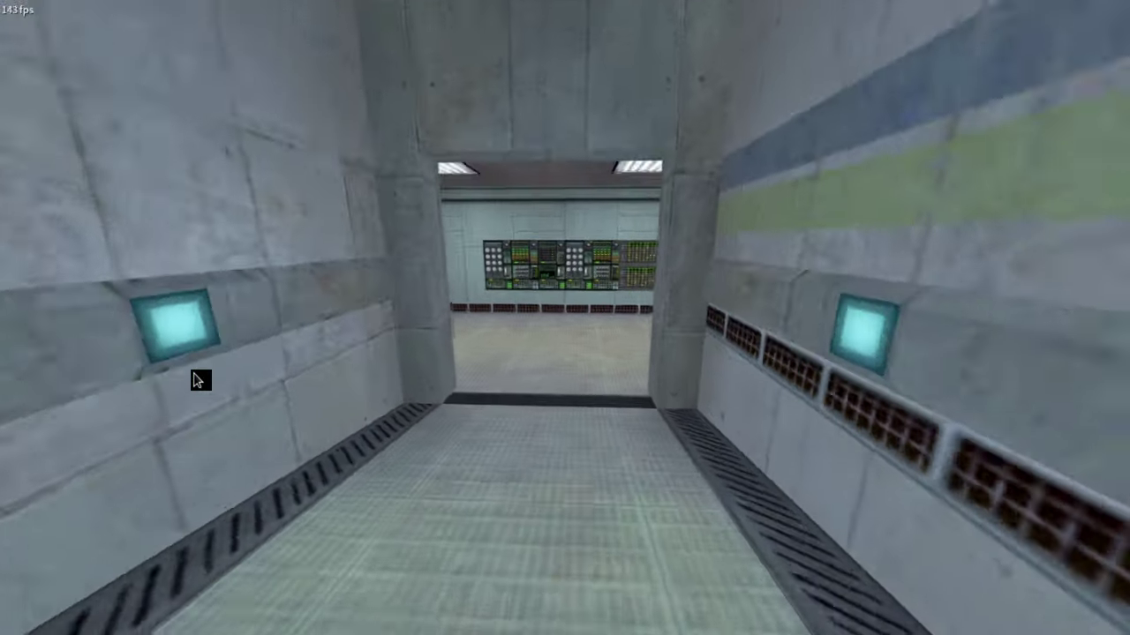
key(w)
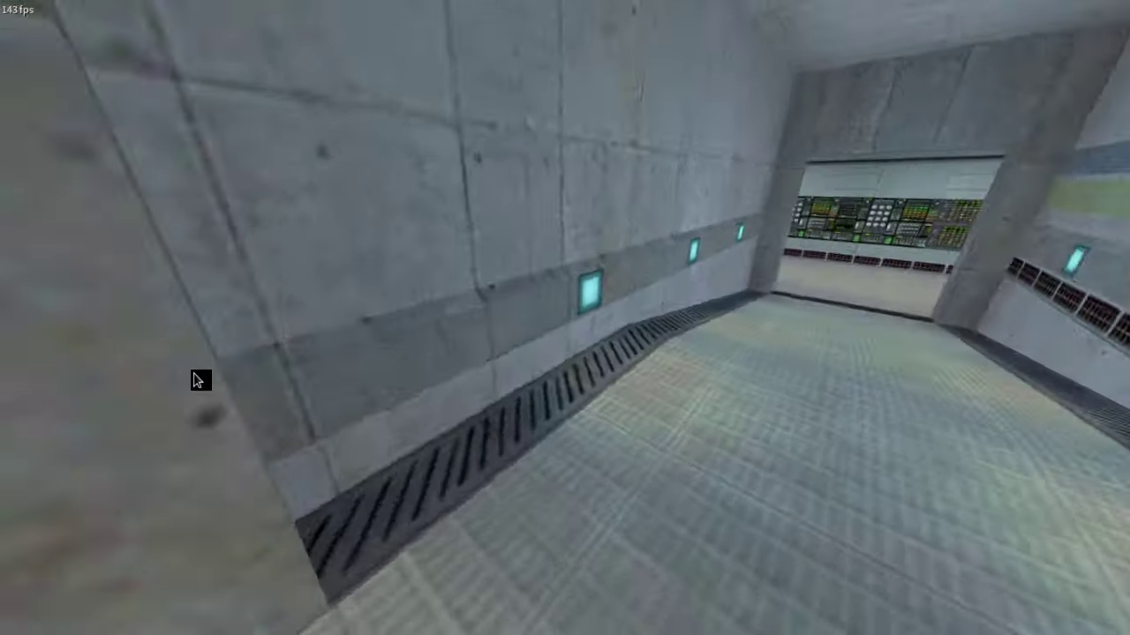
key(w)
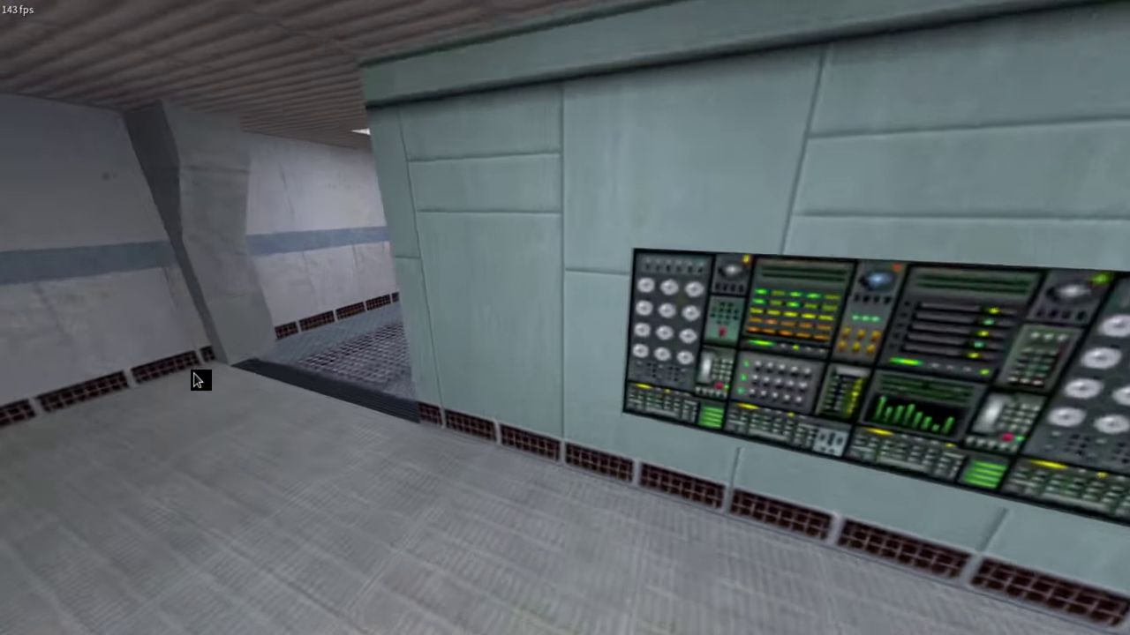
key(s)
key(Pause)
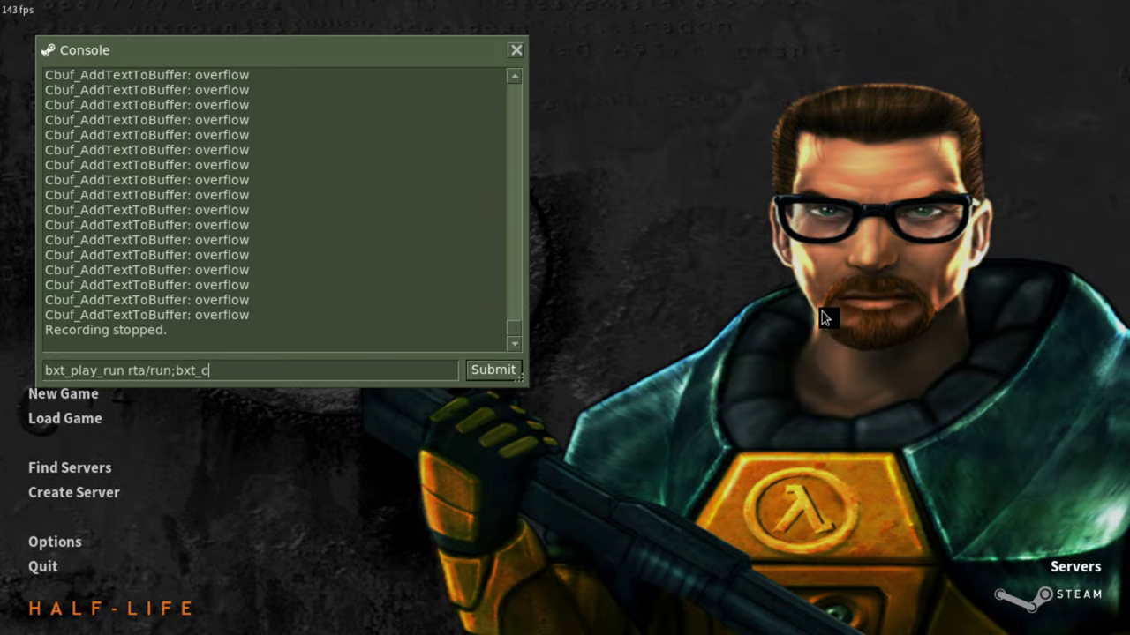
Submit 'bxt_play_run rta/run;bxt_cap_start', reopen the console after capture stops, and switch to Files.
key(Return)
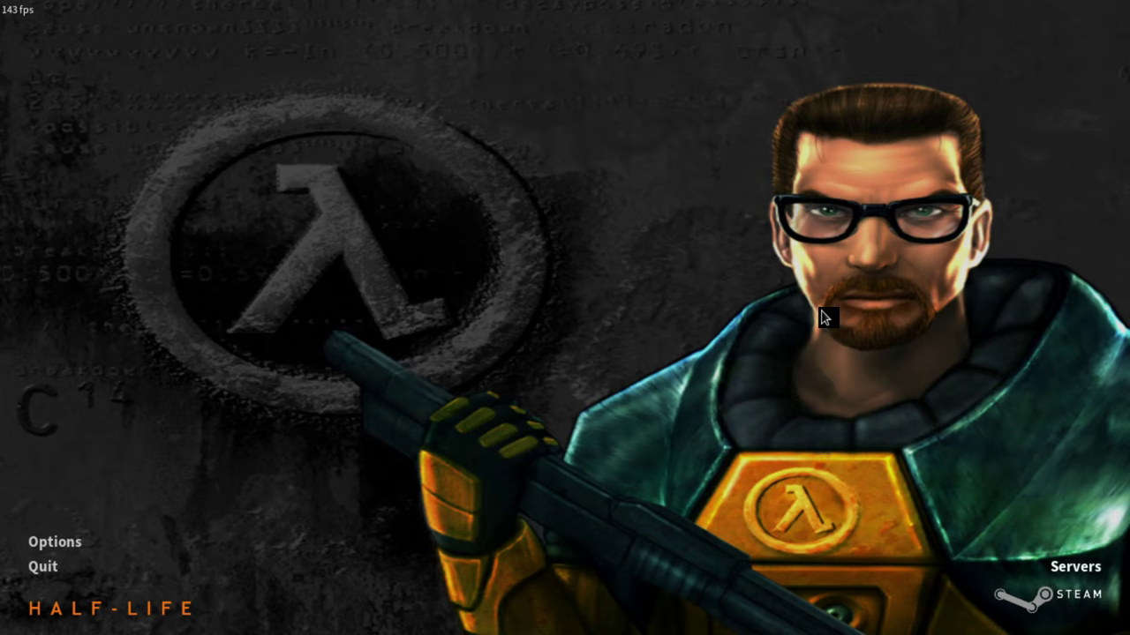
key(grave)
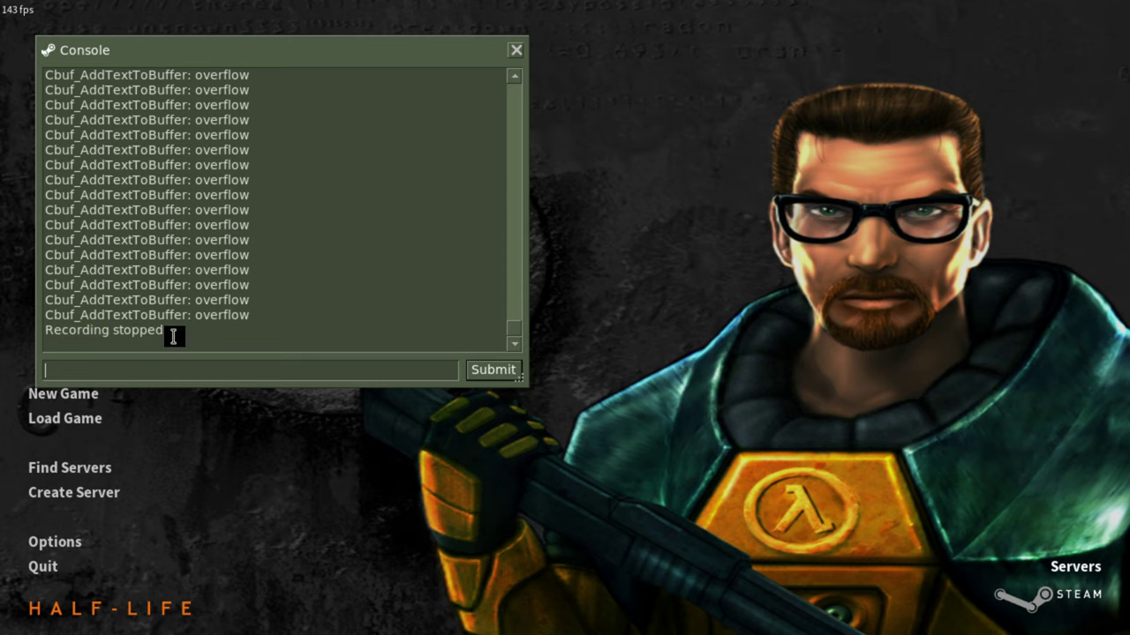
key(alt+Tab)
key(alt+Tab)
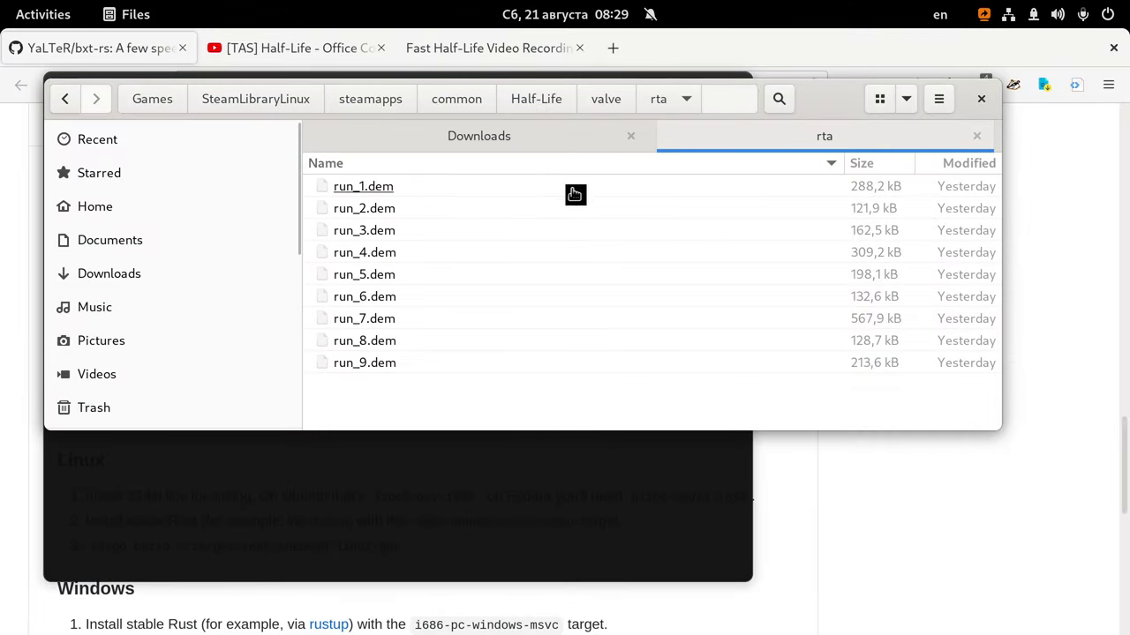
Go up to the Half-Life folder and open the new 65.9 MB output.mp4 in Videos.
click(556, 100)
scroll(405, 344, down, 5)
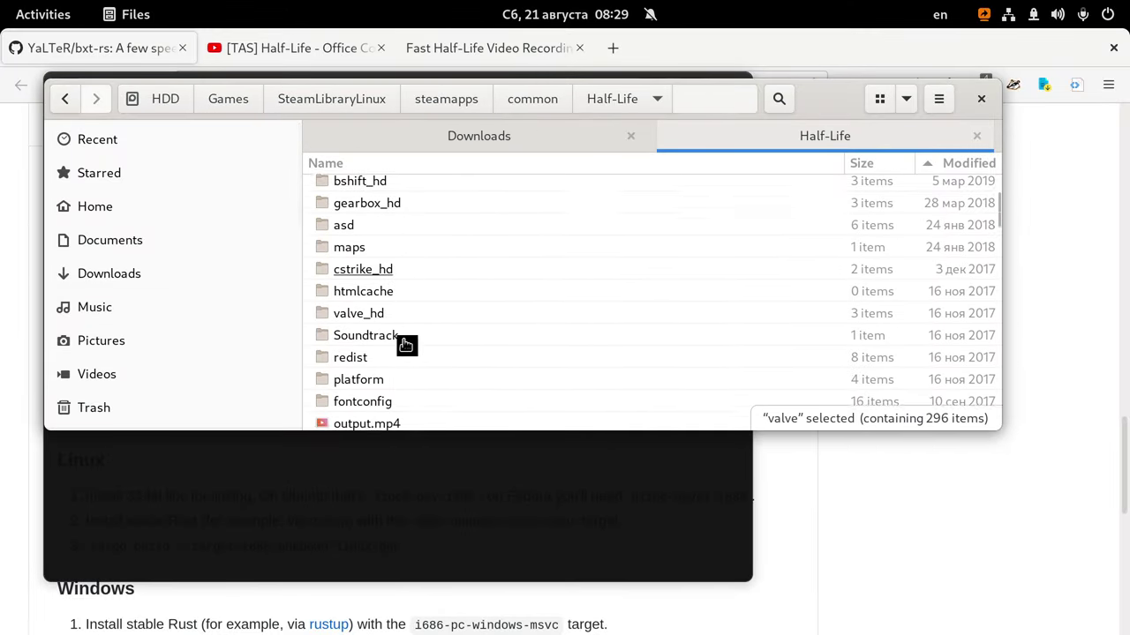
scroll(405, 344, down, 1)
double_click(370, 388)
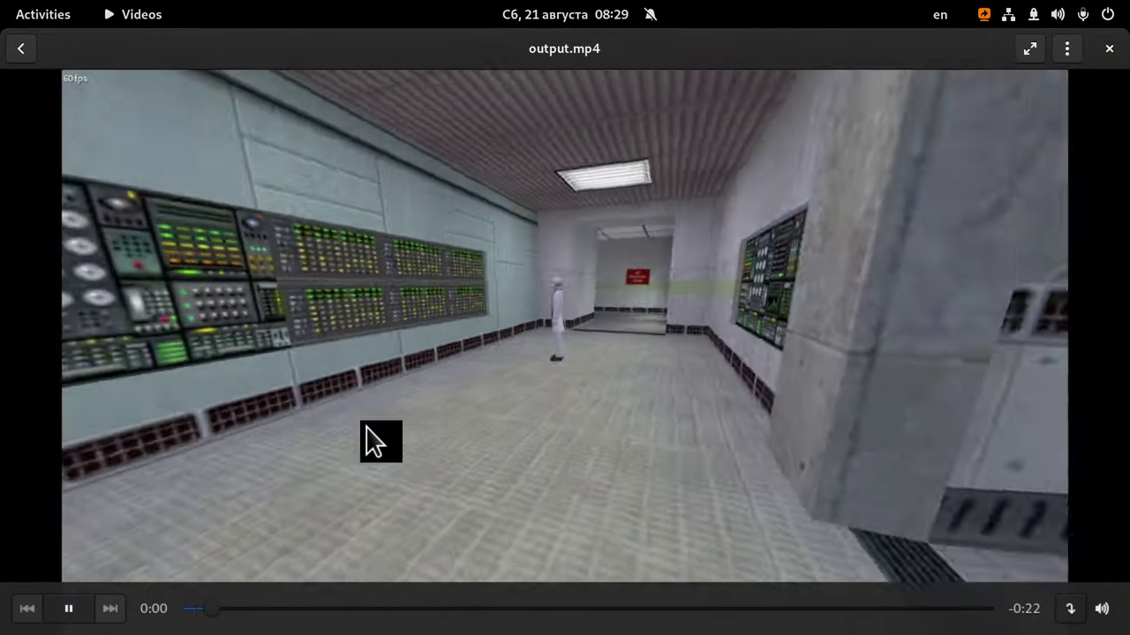
Seek through the 22-second rta recording, close Videos, and return to the Half-Life console.
click(359, 617)
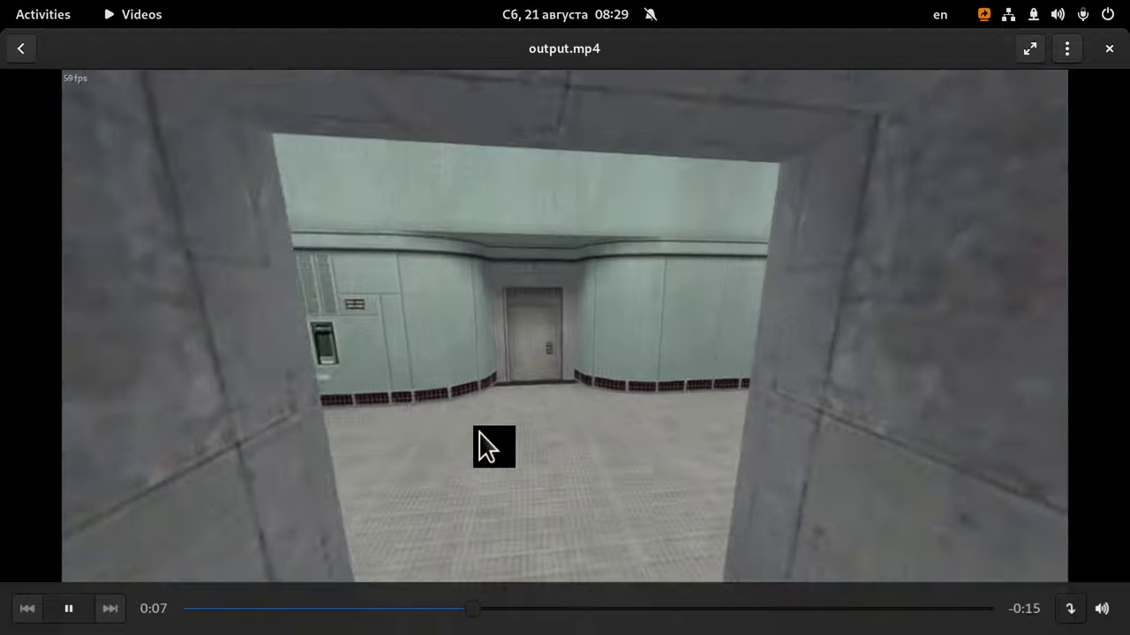
click(722, 609)
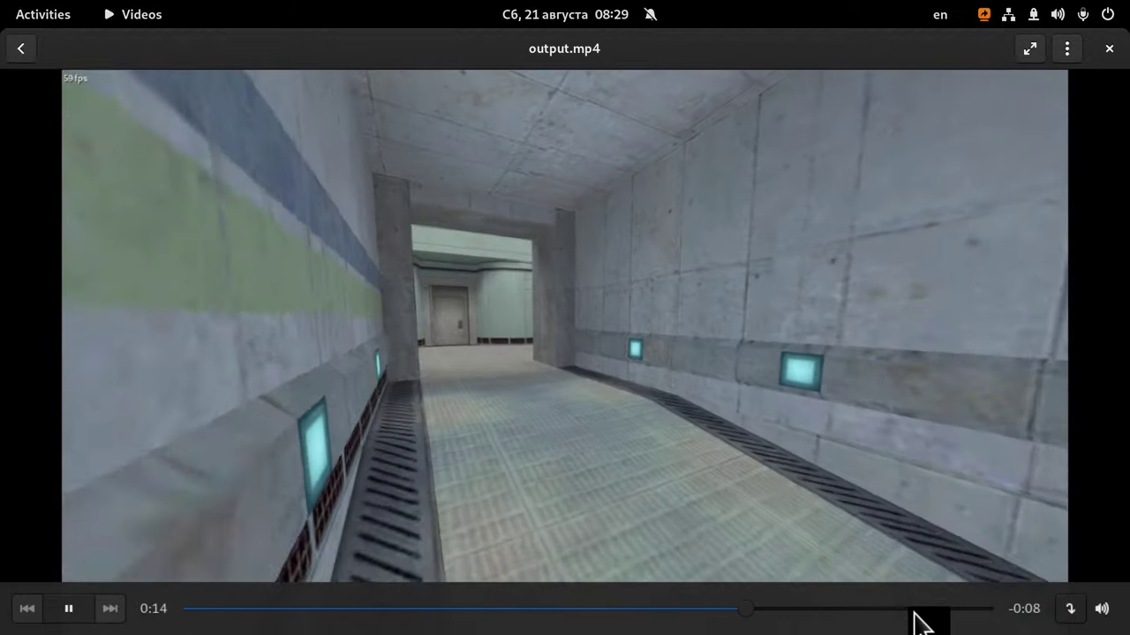
click(948, 609)
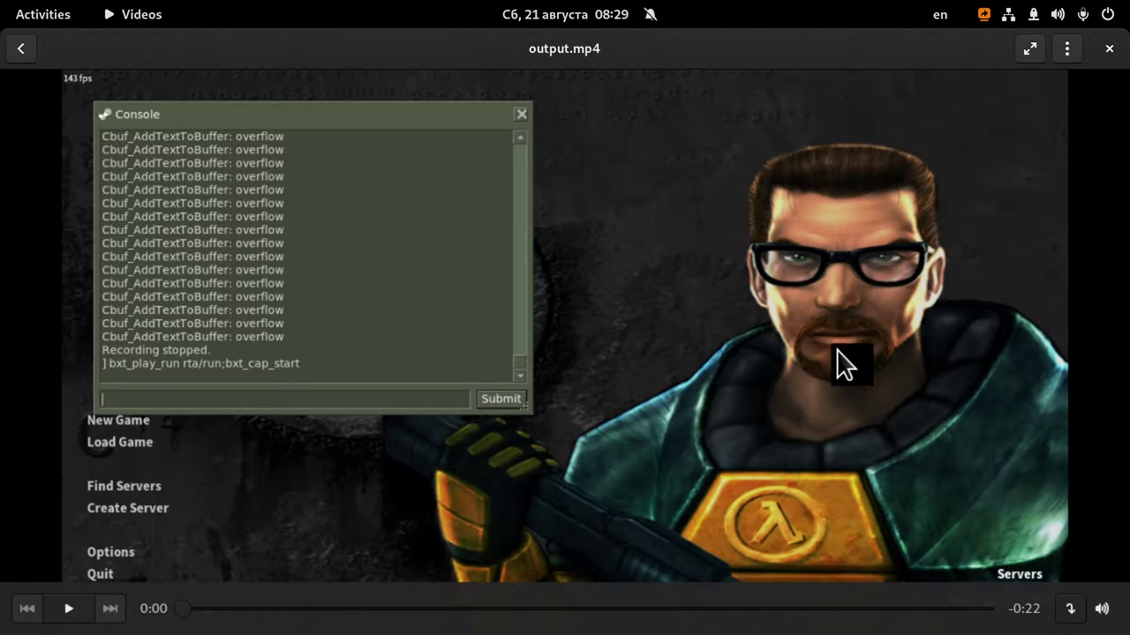
click(1109, 49)
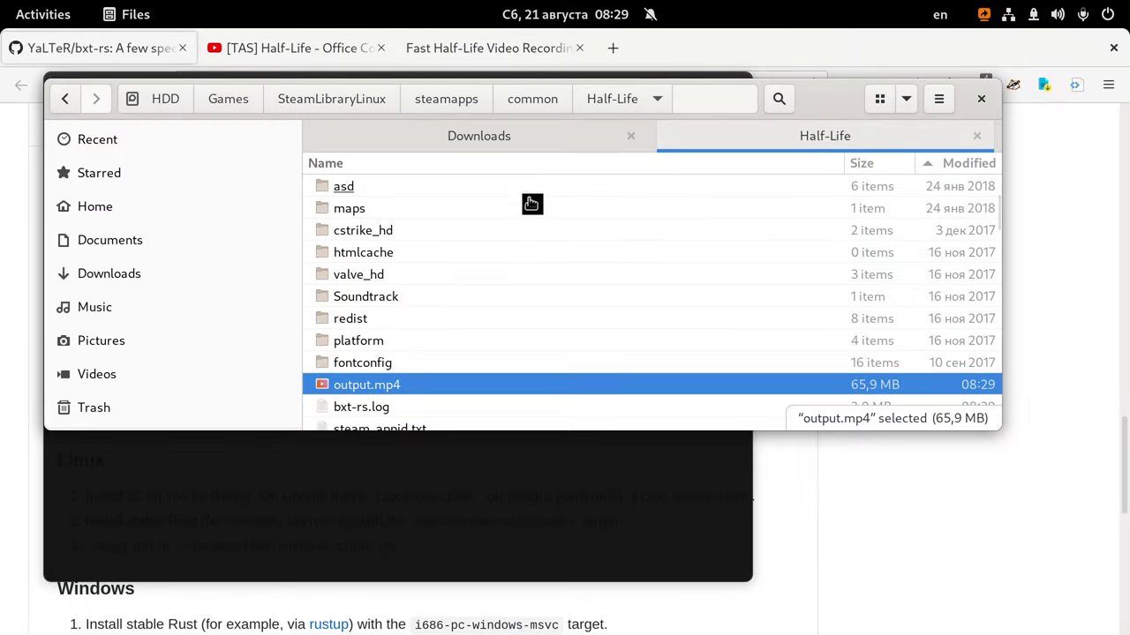
key(alt+Tab)
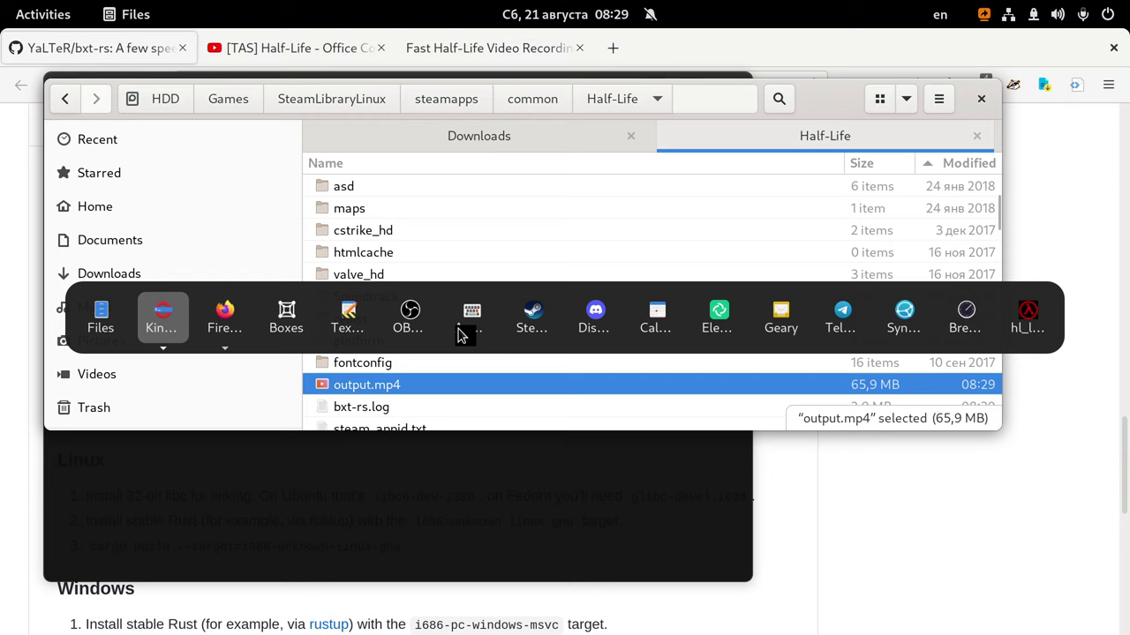
key(alt+shift+Tab)
key(alt+shift+Tab)
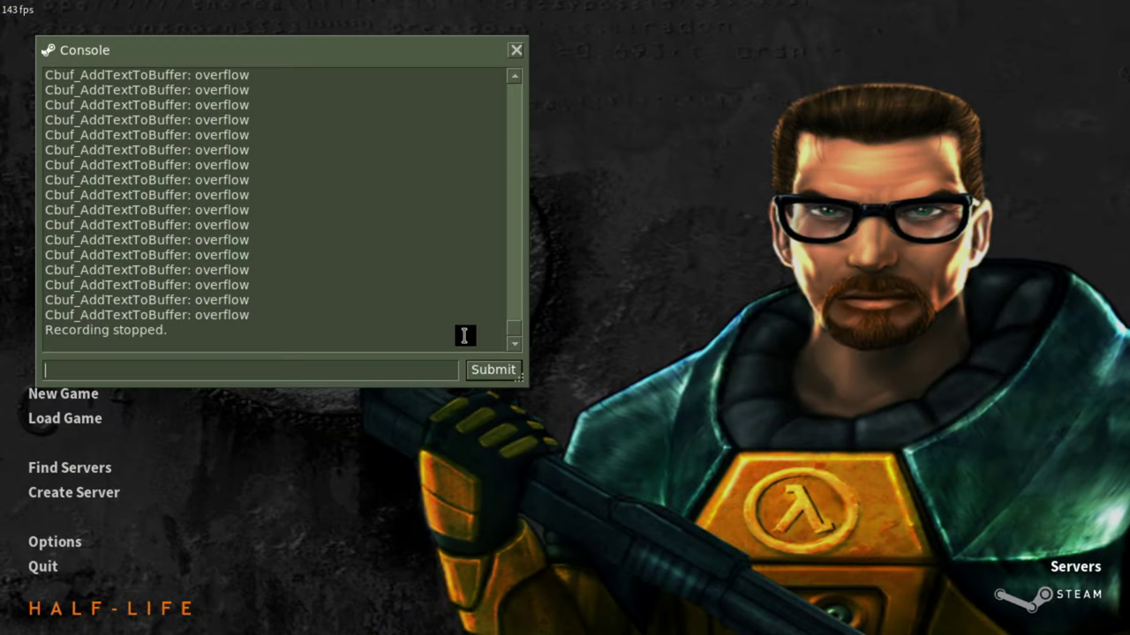
Set bxt_cap_fps to 120 in the console.
text(bxt_cap_fps)
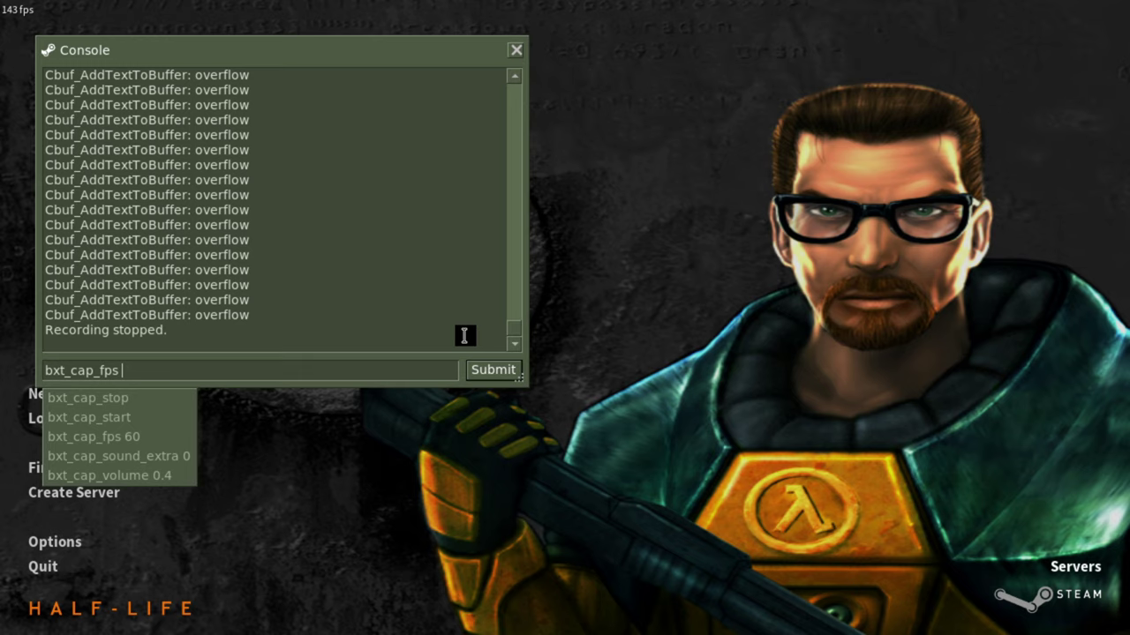
text(120)
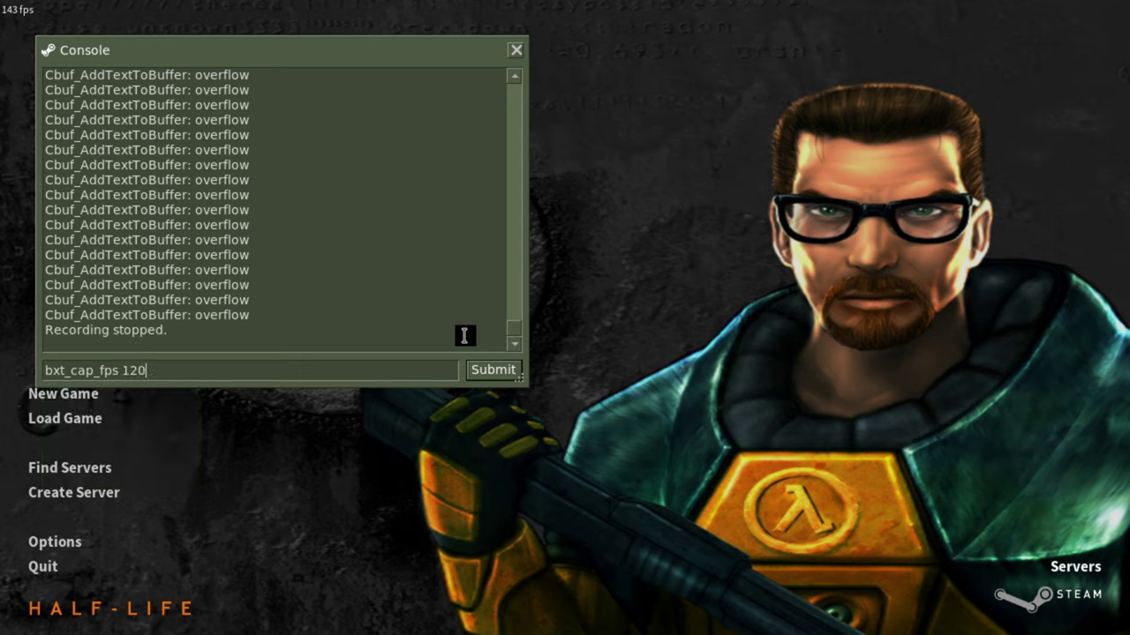
key(Return)
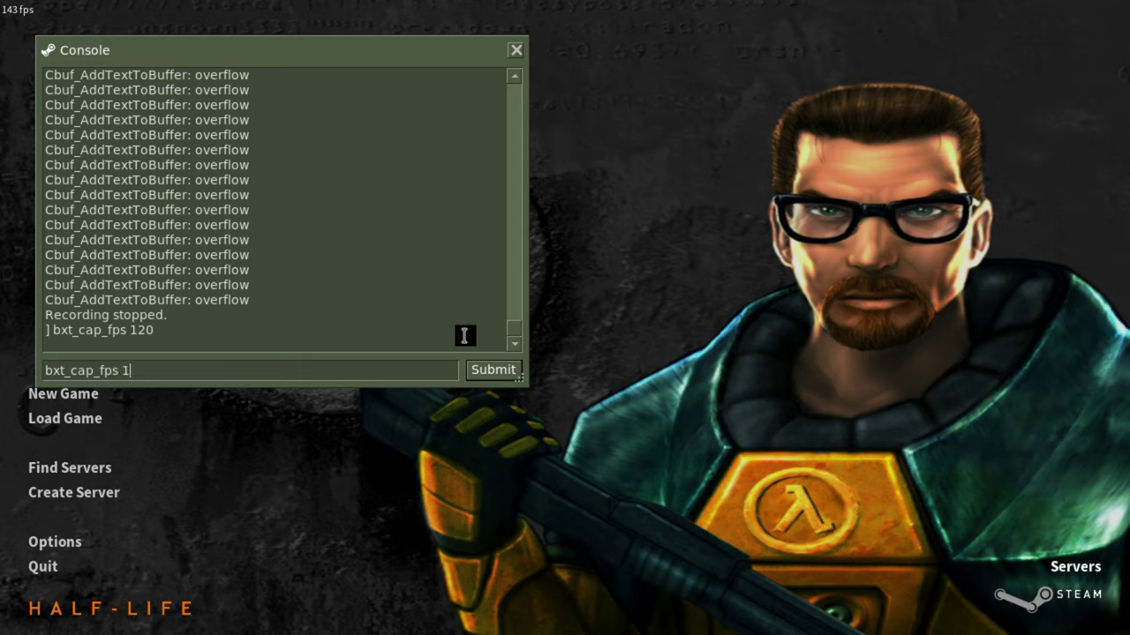
Query bxt_cap_volume, which reports 0.4, then clear the console input.
key(BackSpace)
key(BackSpace)
key(BackSpace)
key(BackSpace)
key(BackSpace)
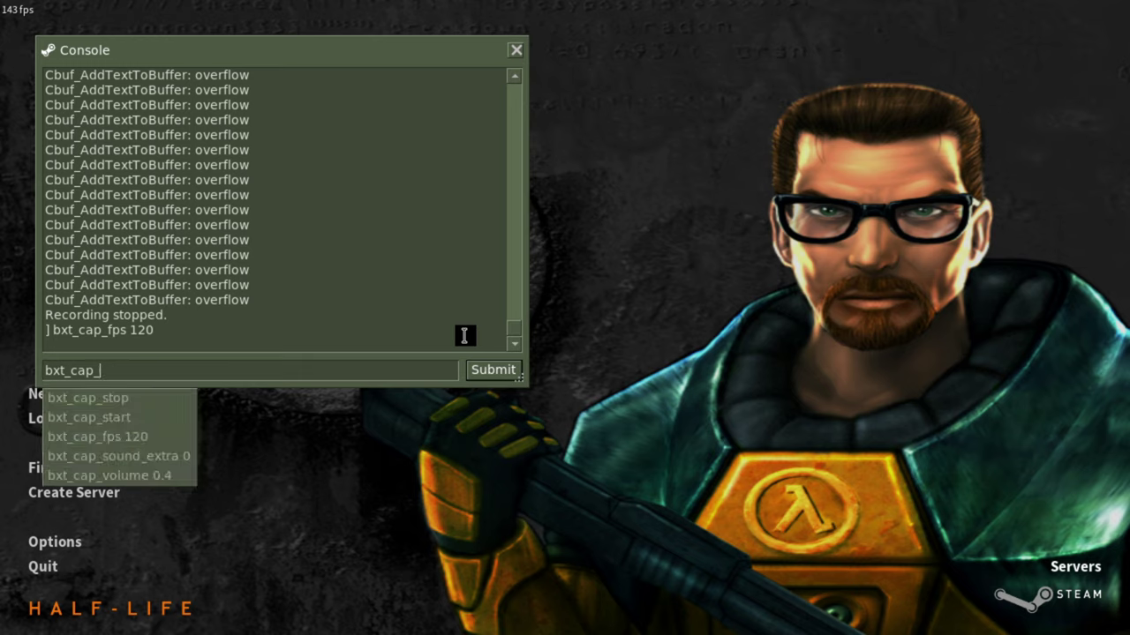
text(vol)
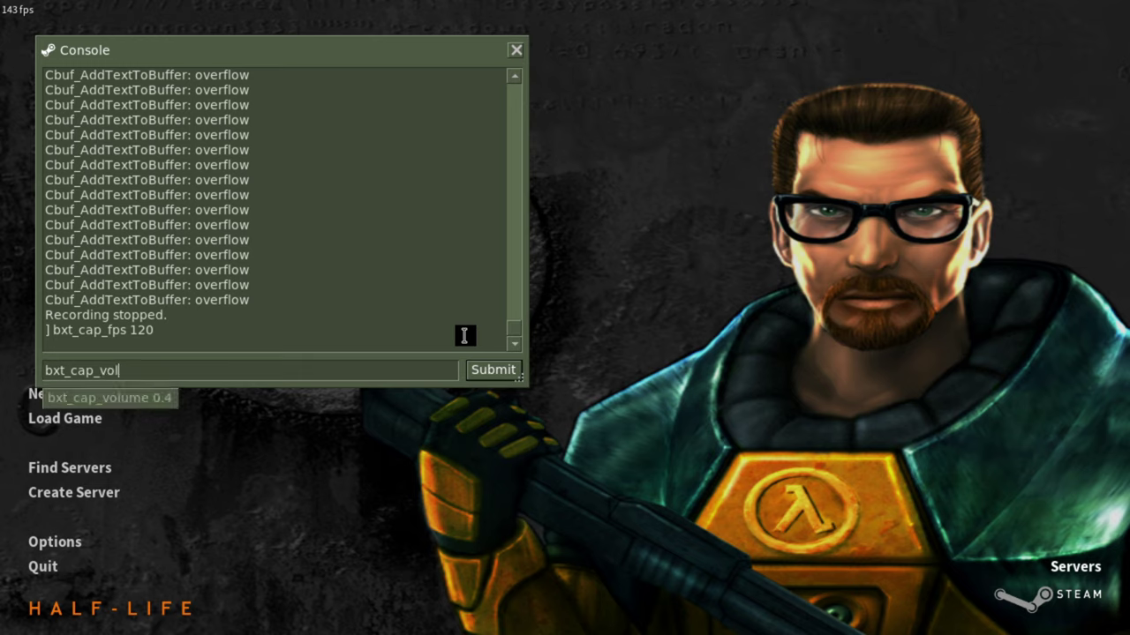
text(ume)
key(Return)
key(Up)
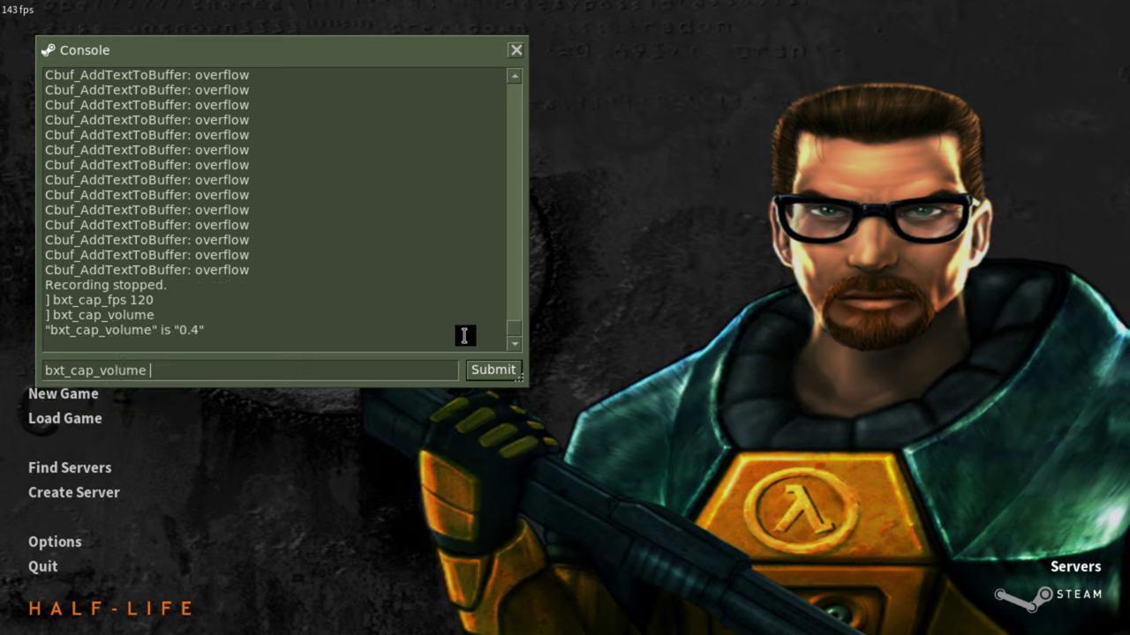
key(ctrl+a)
text(vol)
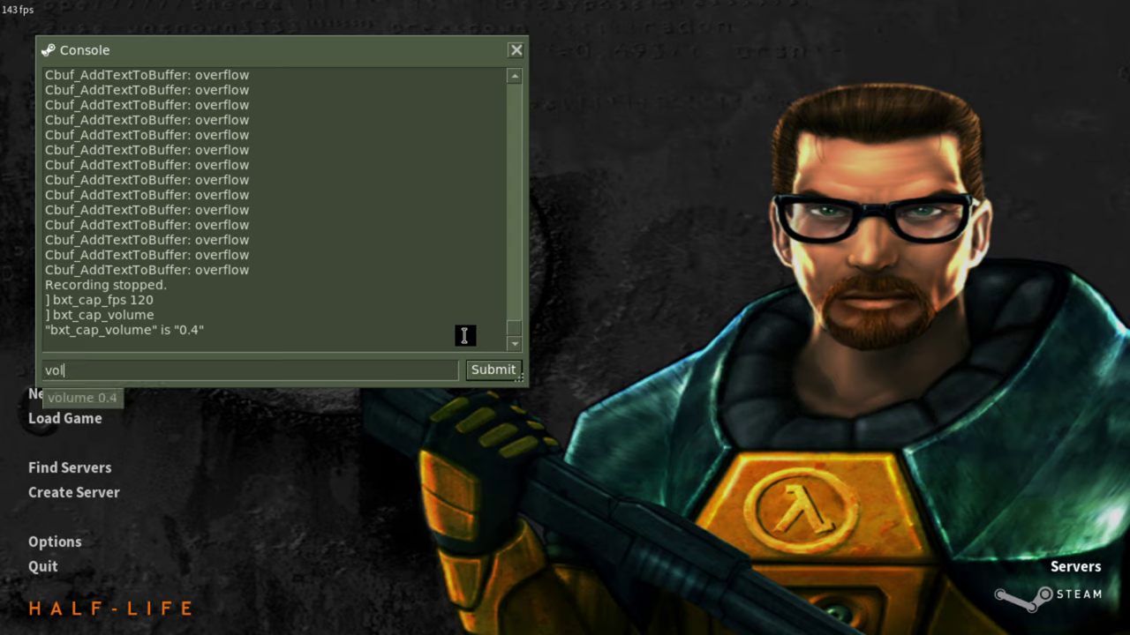
text(ume 0.2)
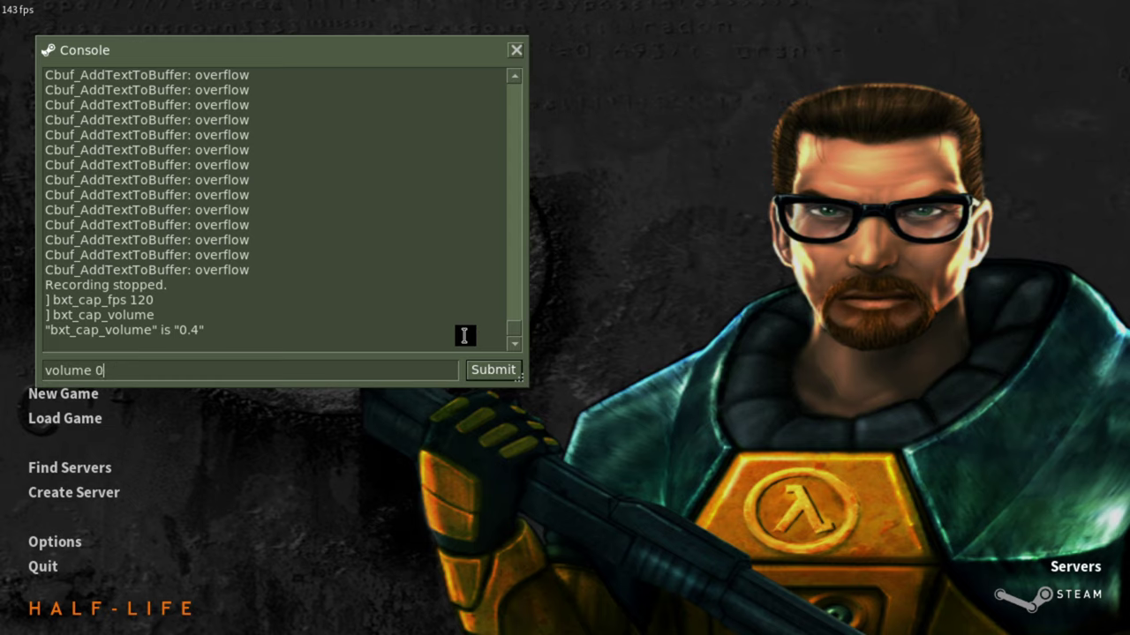
key(ctrl+a)
key(BackSpace)
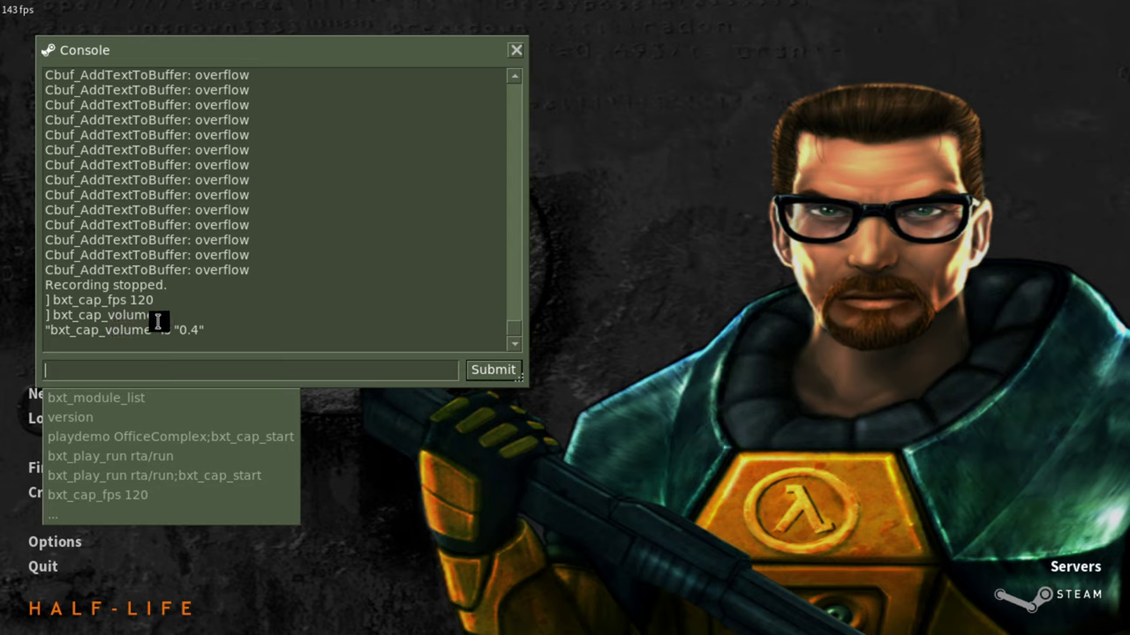
Set bxt_cap_sound_extra to 3, then record the demo with 'playdemo rta/run_2;bxt_cap_start'.
text(bxt_)
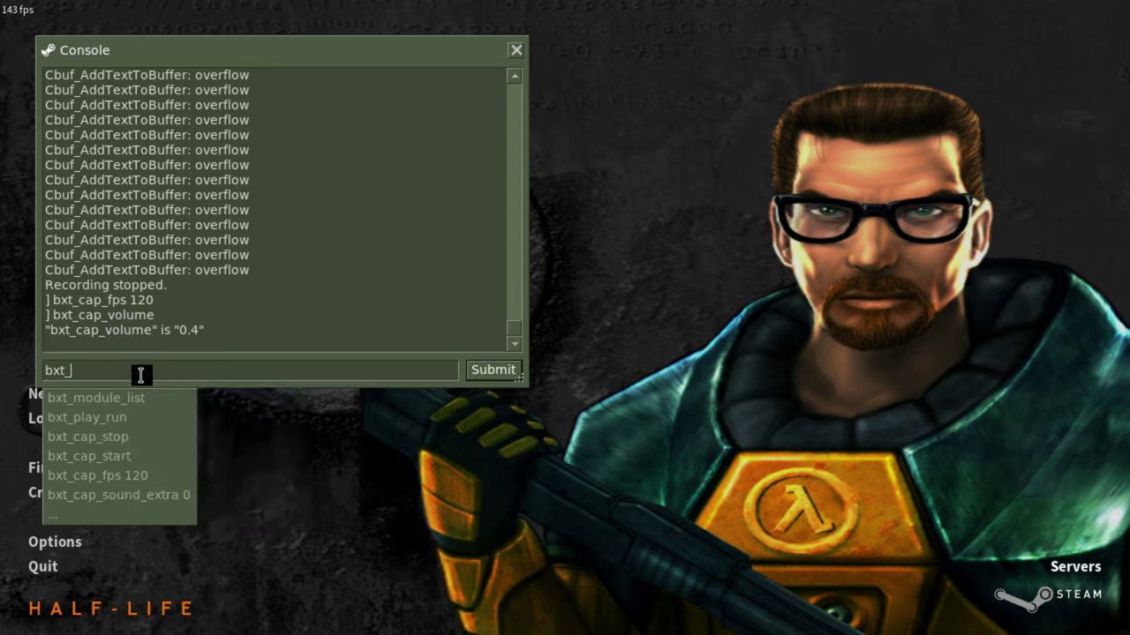
text(cap)
key(Up)
key(Up)
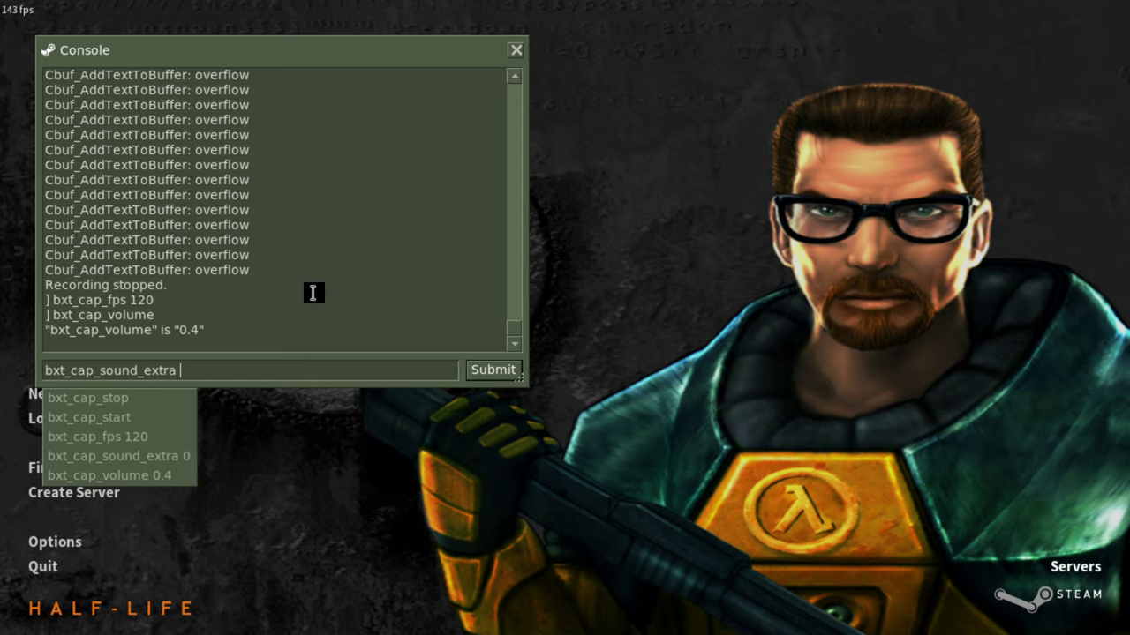
text(3)
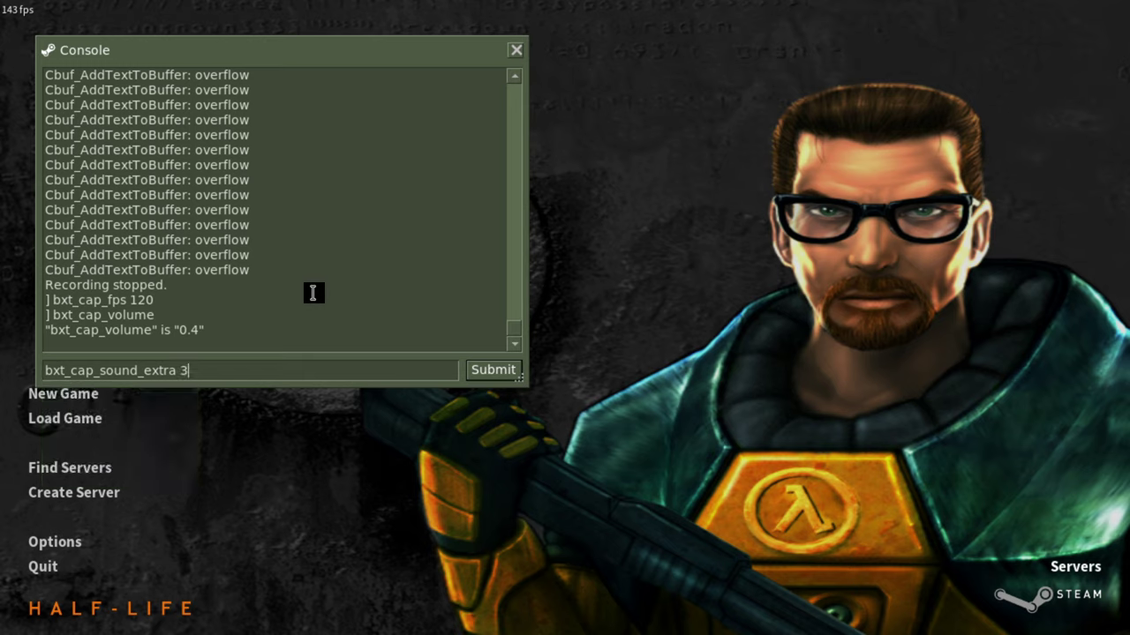
key(Return)
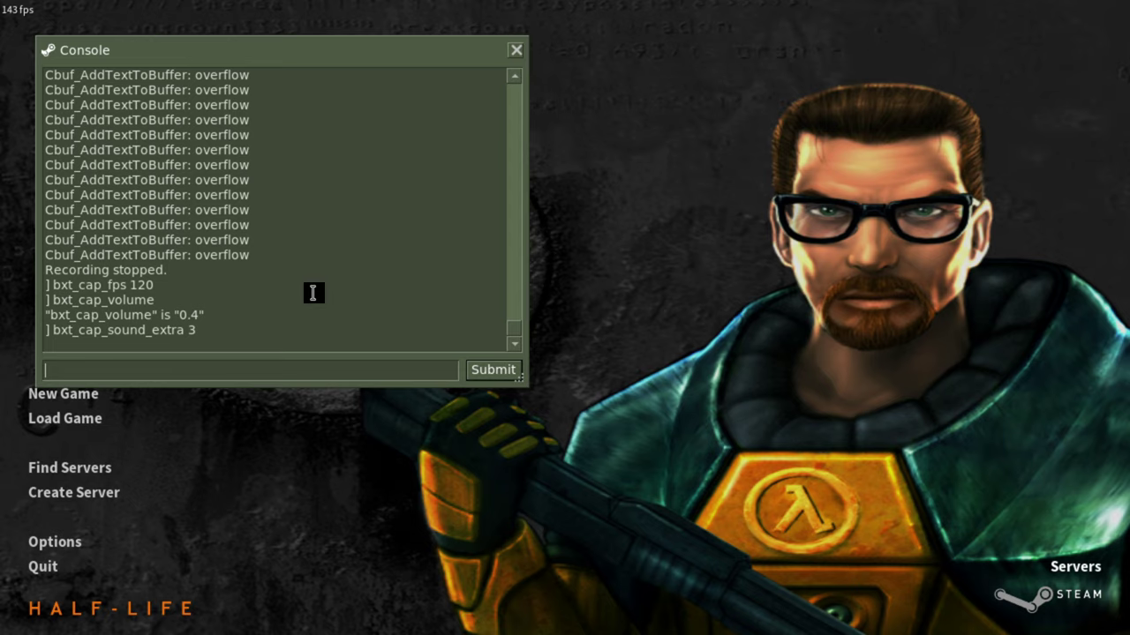
text(playdemo rta/run_2)
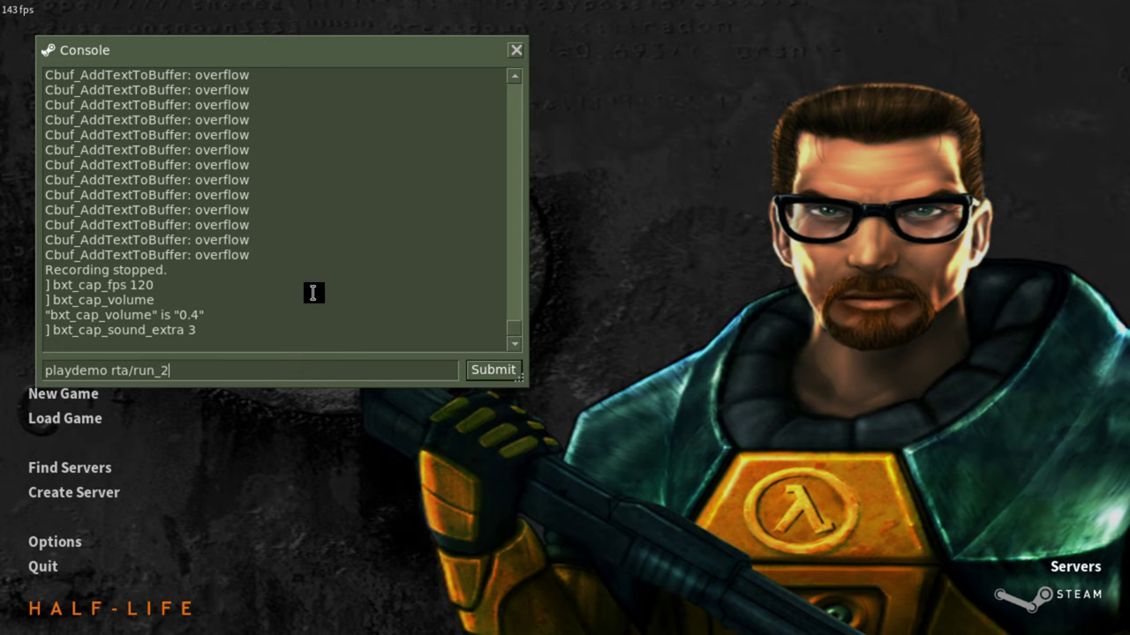
text(;bxt_cap_start)
key(Return)
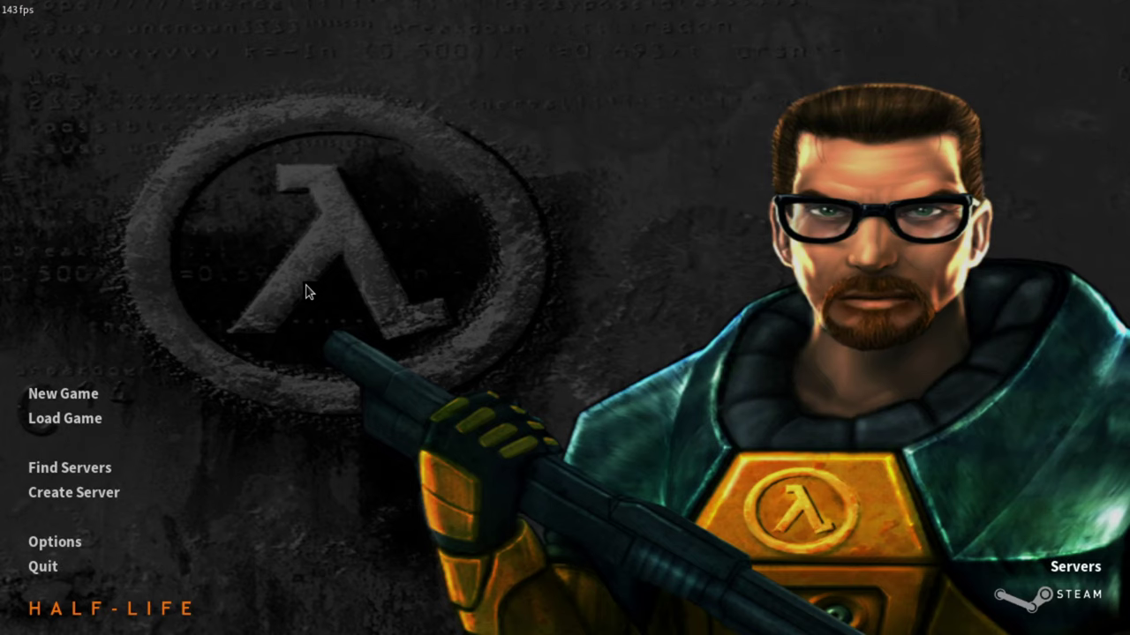
Play and replay the 4.3 MB, 120 fps output.mp4 in Videos, then reopen the Half-Life console.
key(alt+Tab)
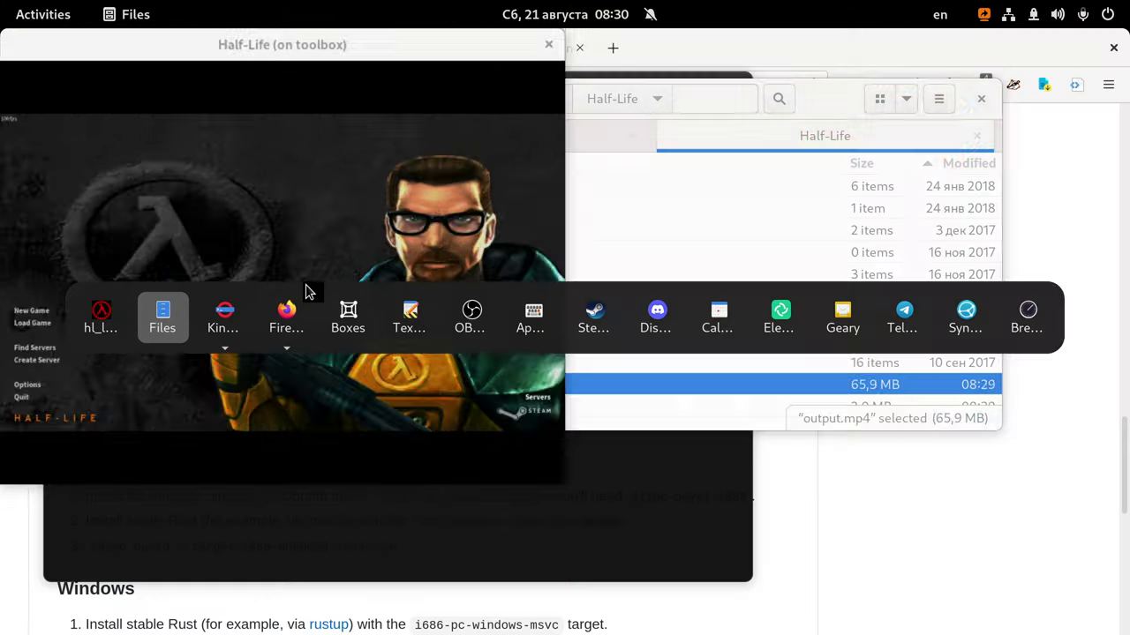
scroll(484, 302, down, 1)
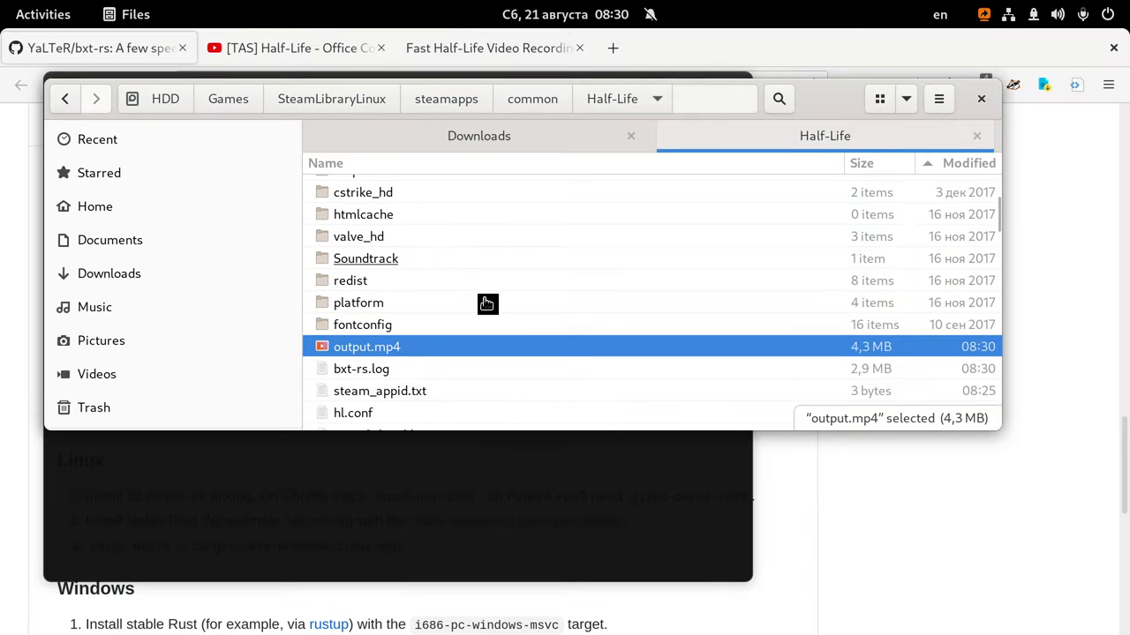
double_click(448, 353)
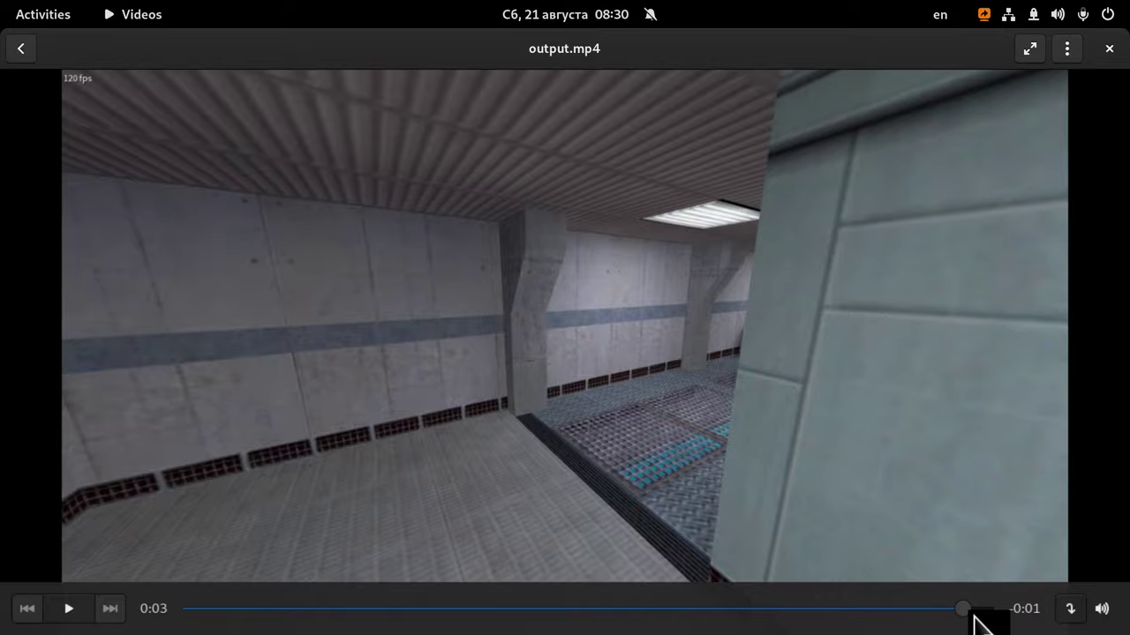
click(208, 611)
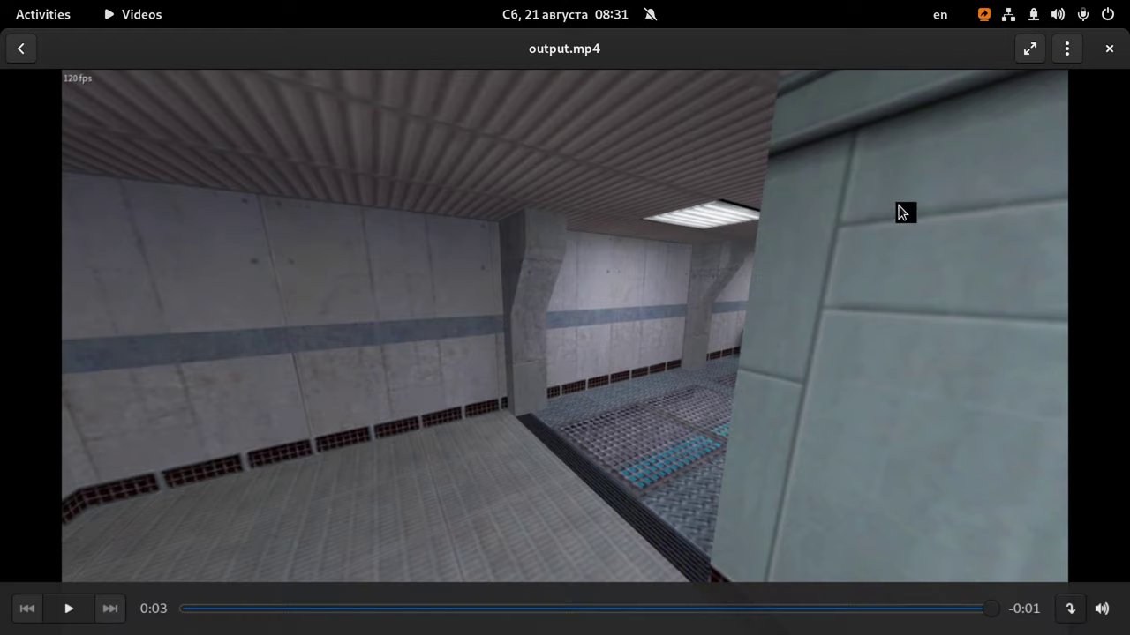
click(1113, 49)
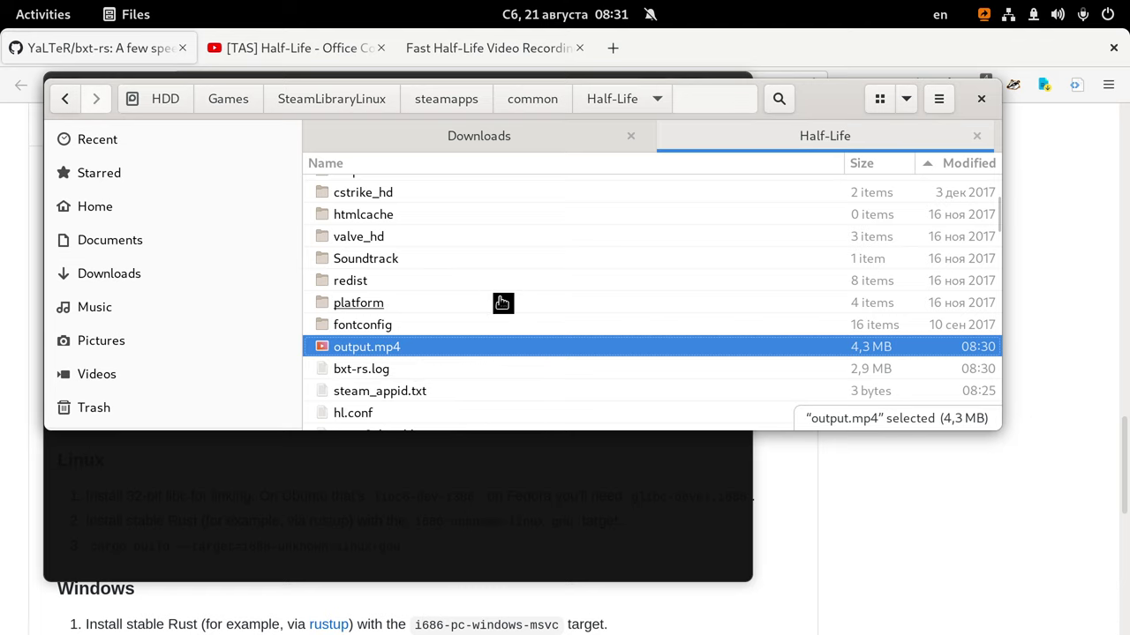
key(alt+shift+Tab)
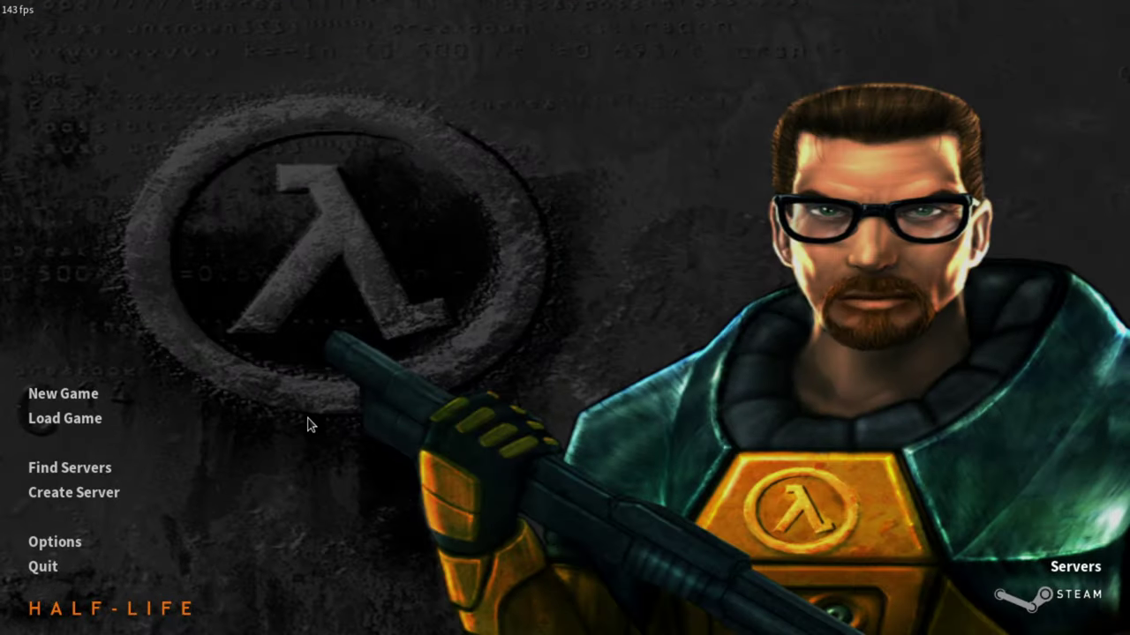
key(grave)
Set bxt_hud_scale to 2 in the console.
text(bxt)
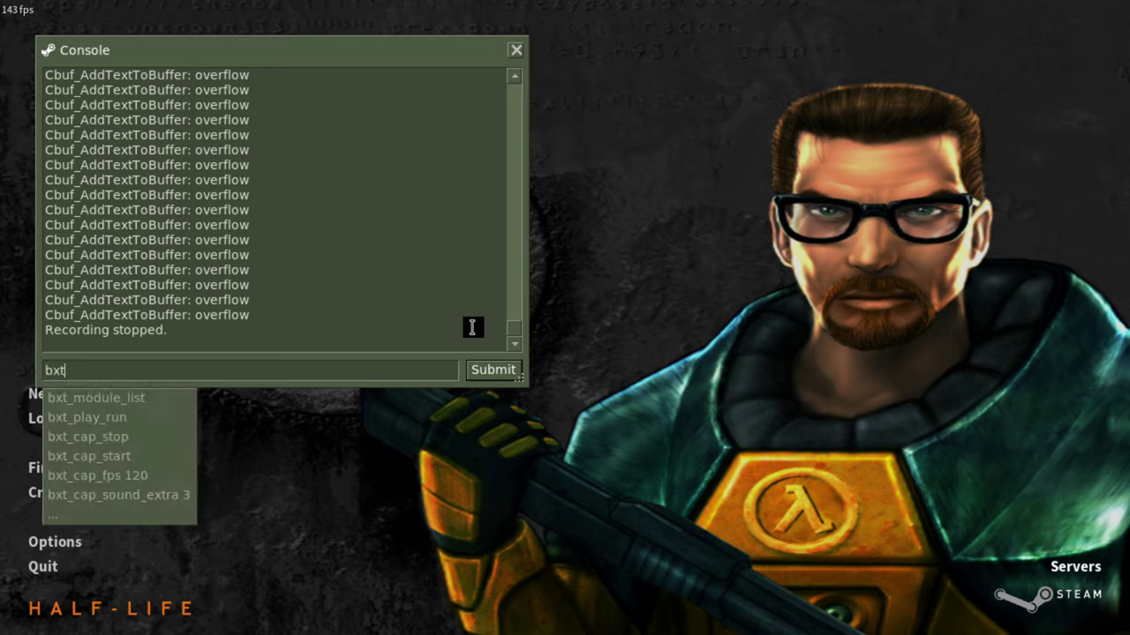
text(_hud)
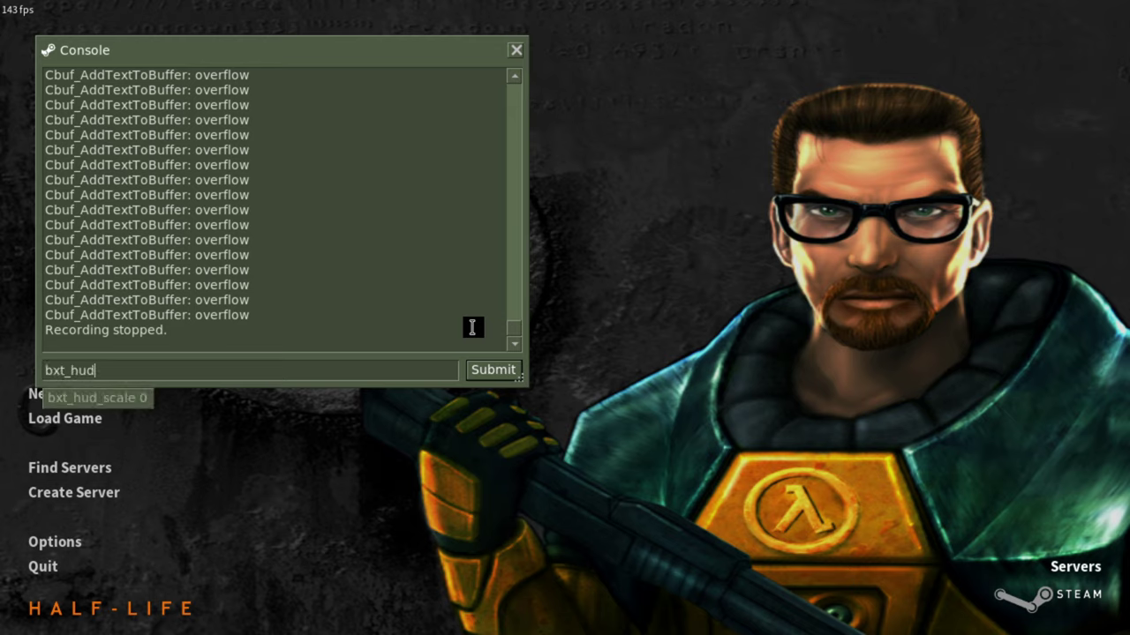
key(Tab)
text(2)
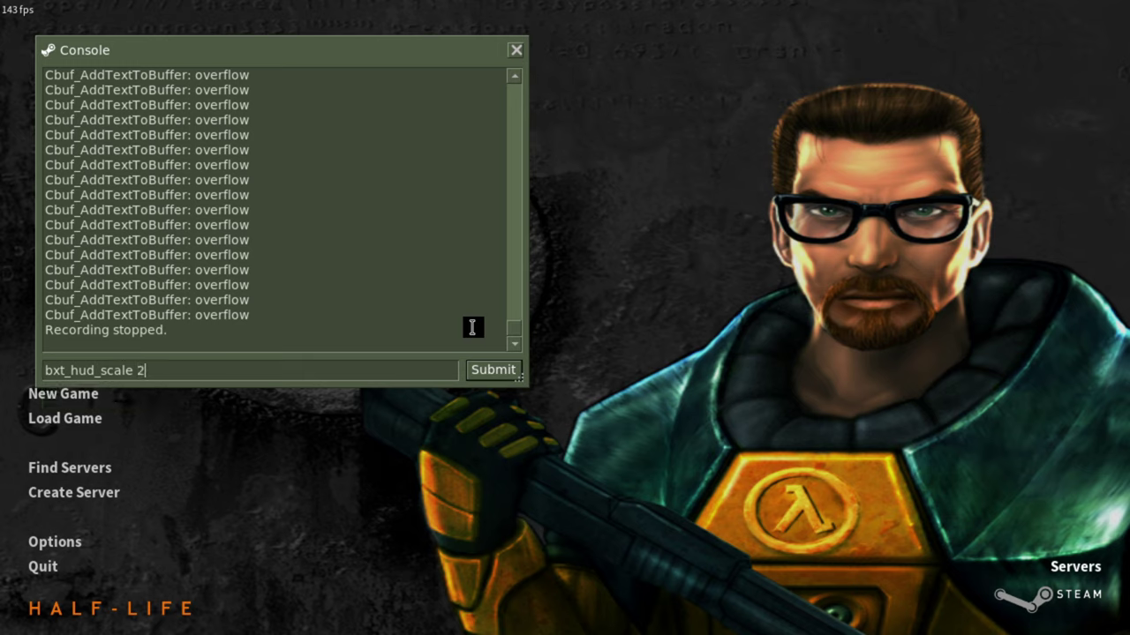
key(Return)
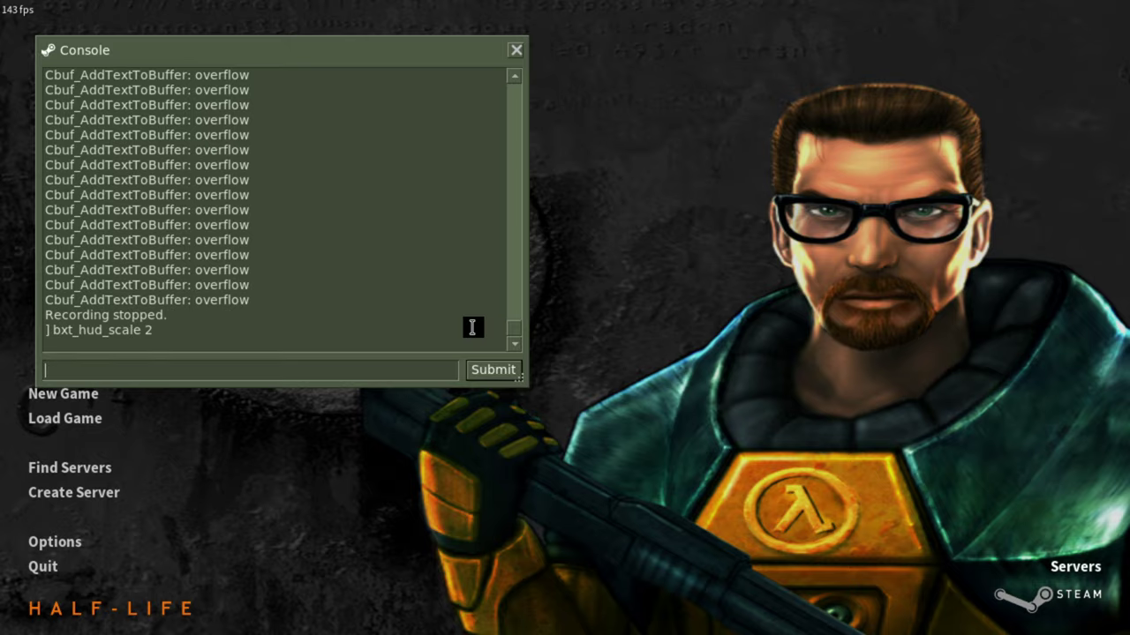
Play the OfficeComplex demo, then stop it with stopdemo from the console.
text(playdemo OfficeComplex)
key(Return)
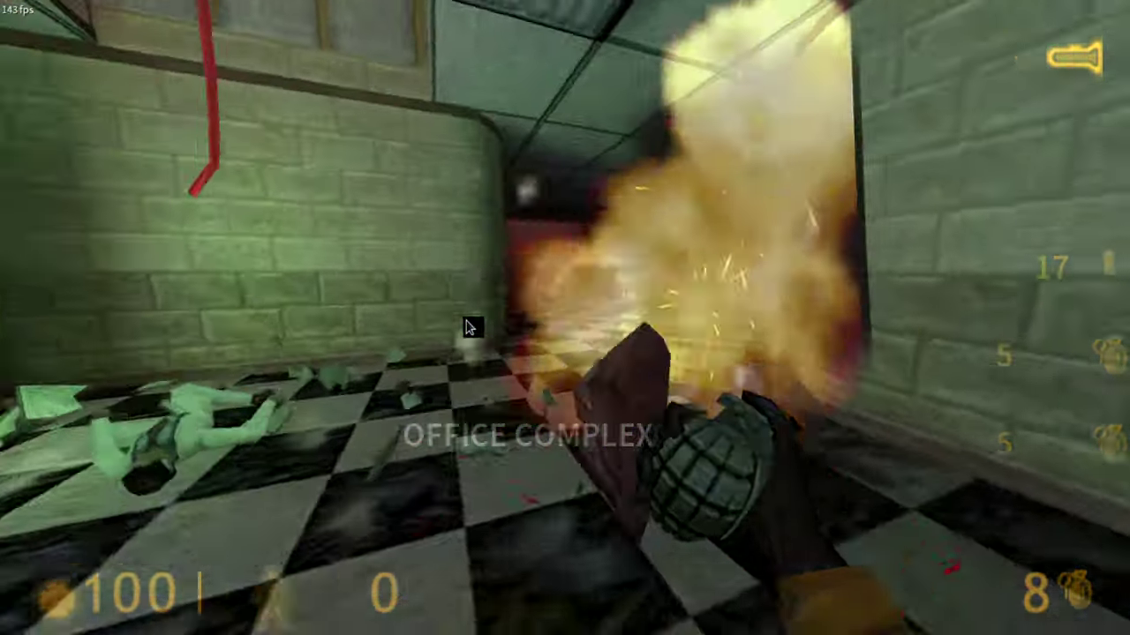
key(grave)
text(stopdemo)
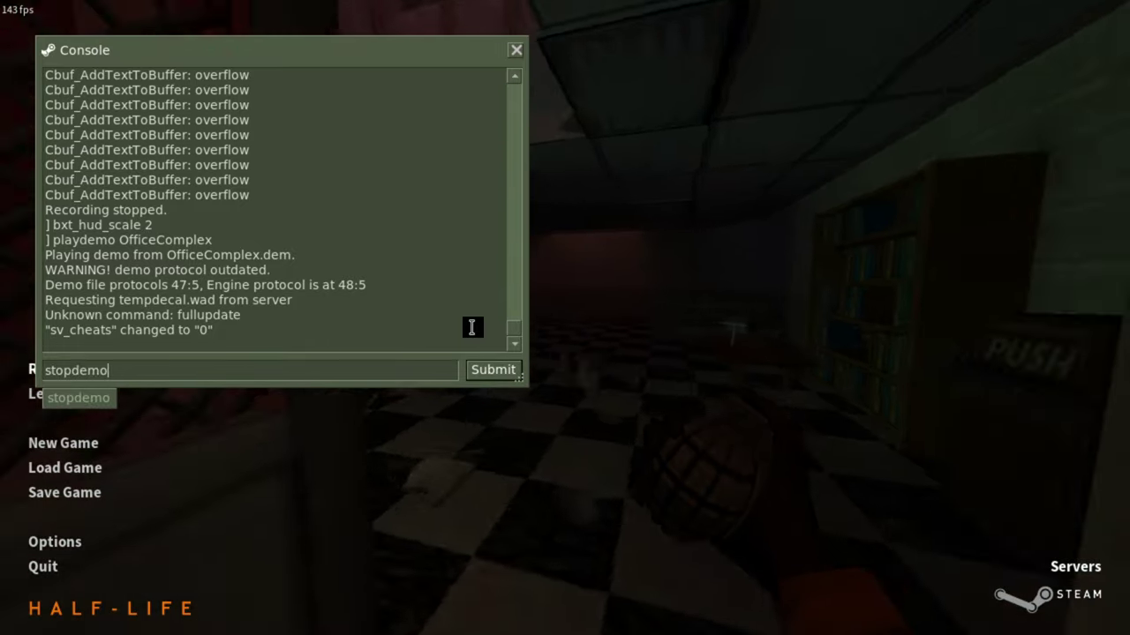
key(Return)
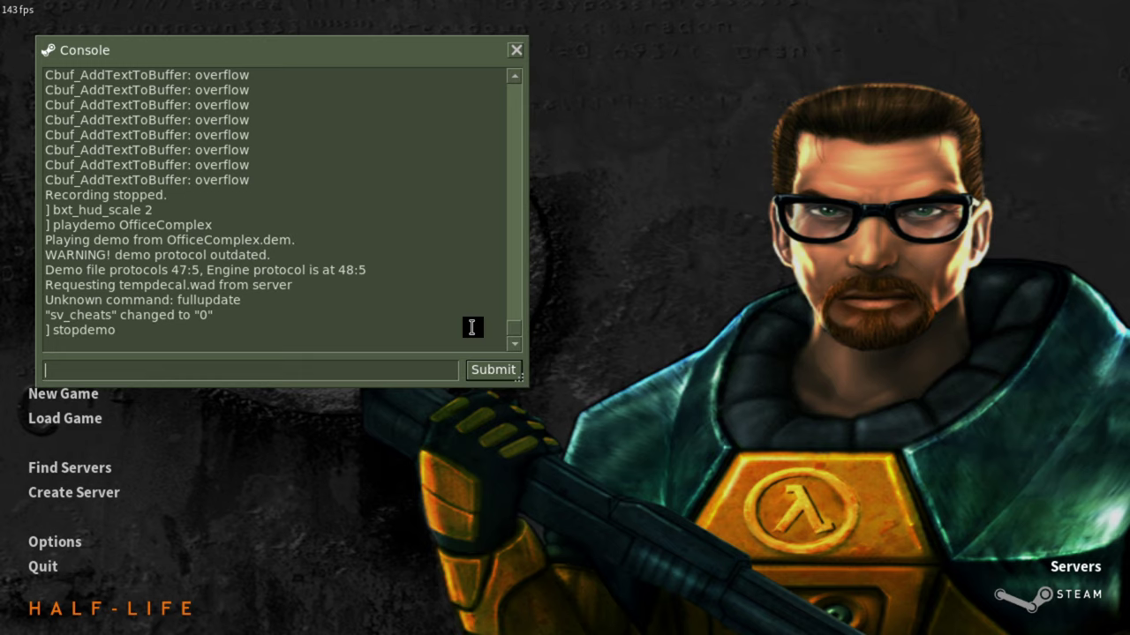
Replace the recalled console command with quit to exit the game.
key(Up)
key(Up)
key(Up)
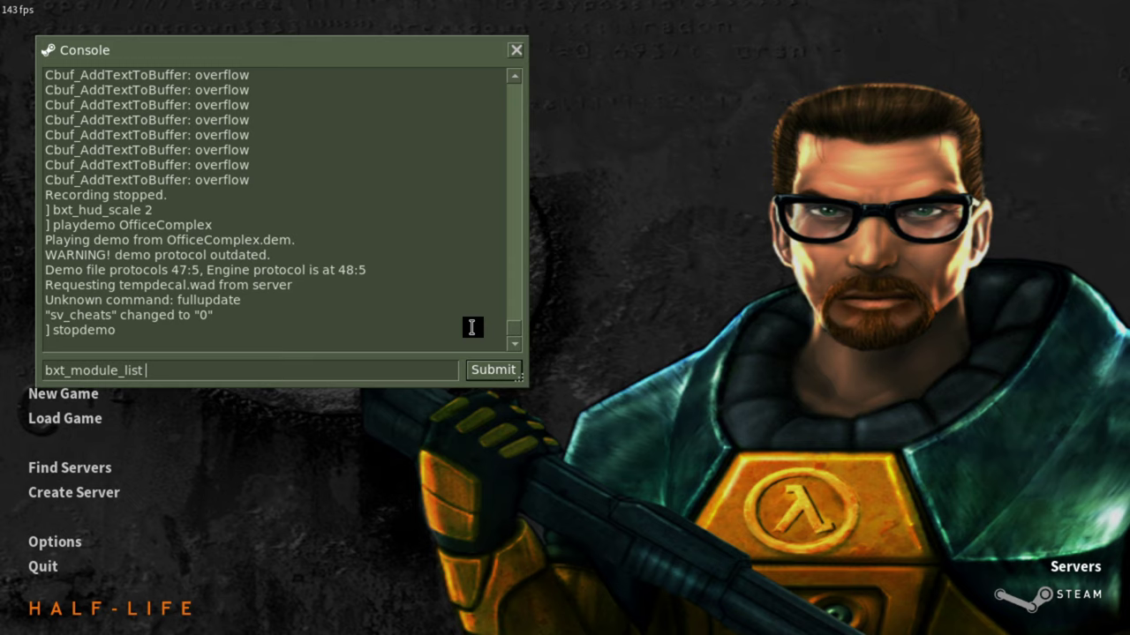
key(ctrl+a)
text(quit)
key(Return)
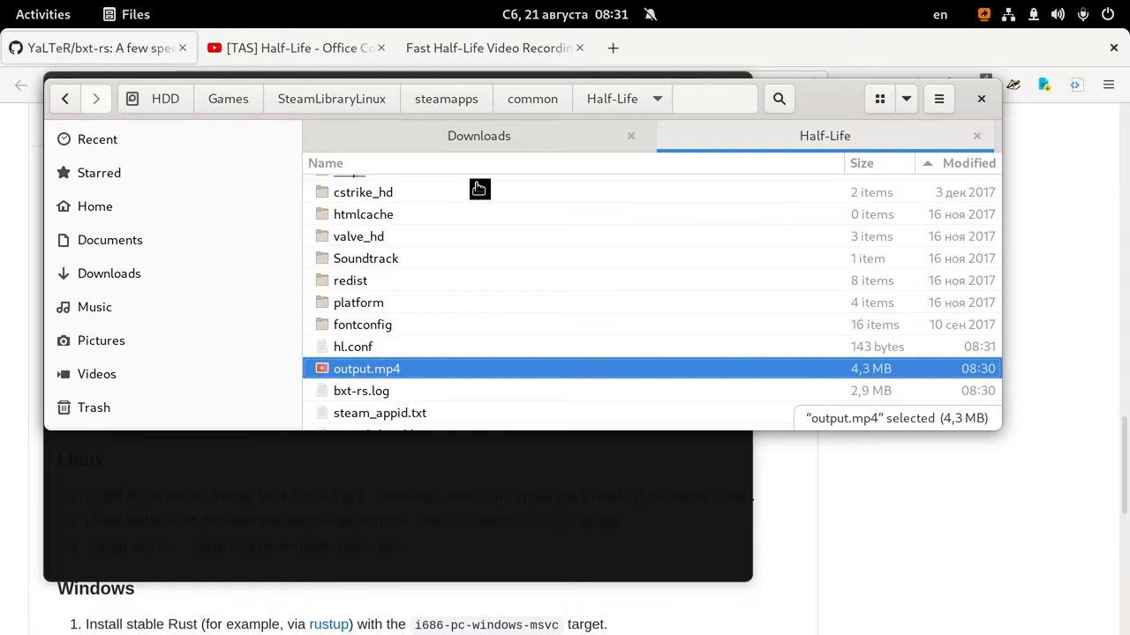
In the Windows VM, move BunnymodXT.dll from Downloads into the bxt-rs folder.
key(super)
click(507, 291)
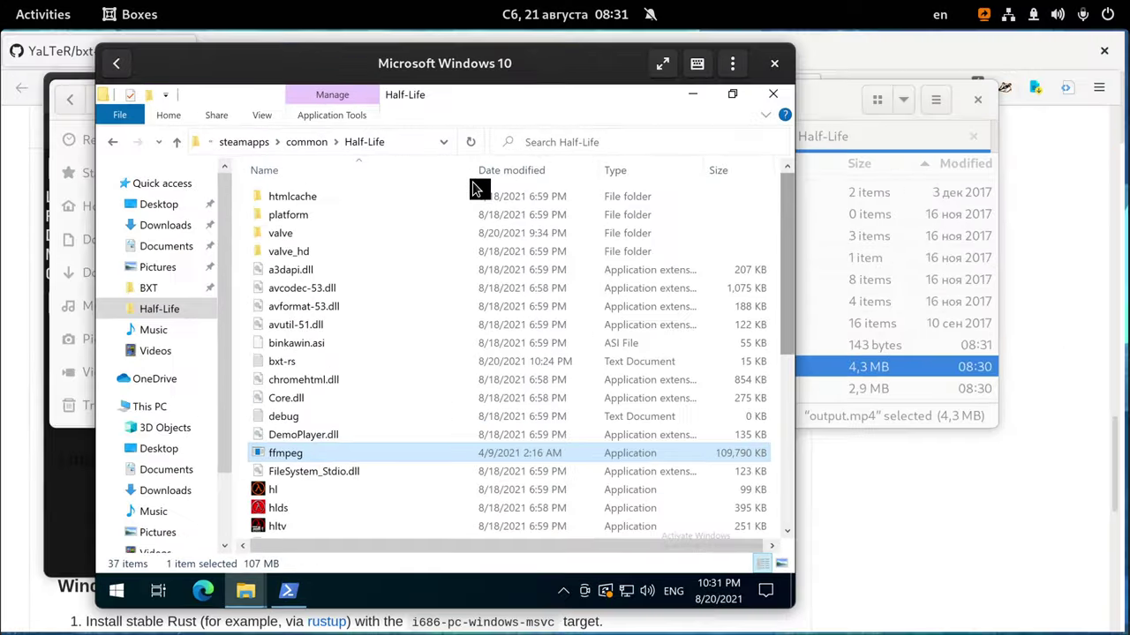
mouse_move(245, 596)
click(219, 537)
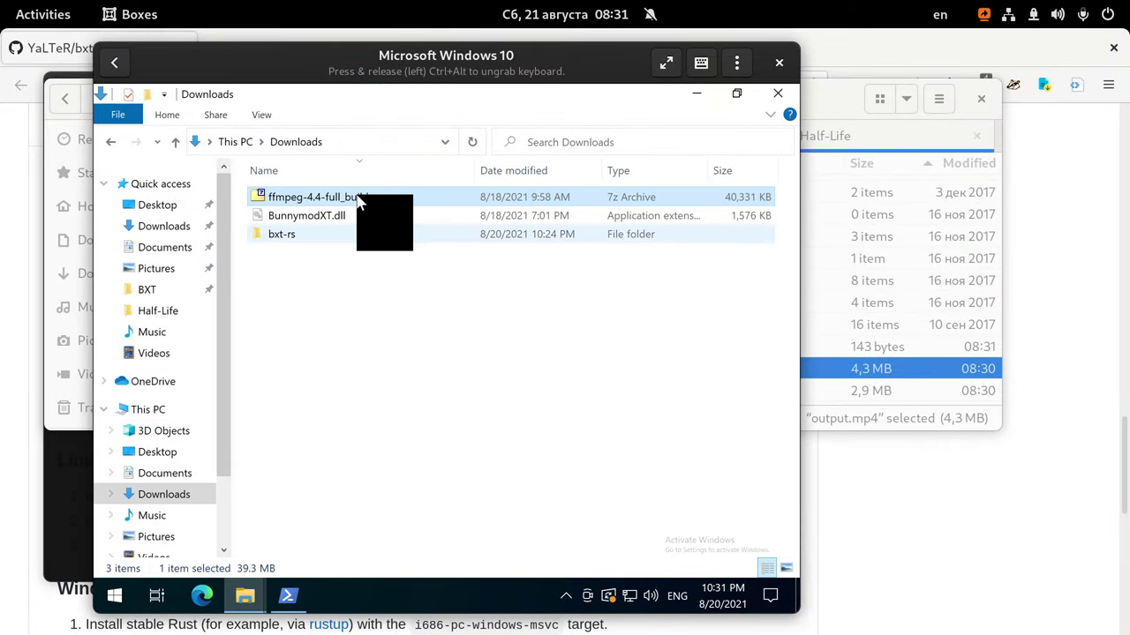
click(344, 220)
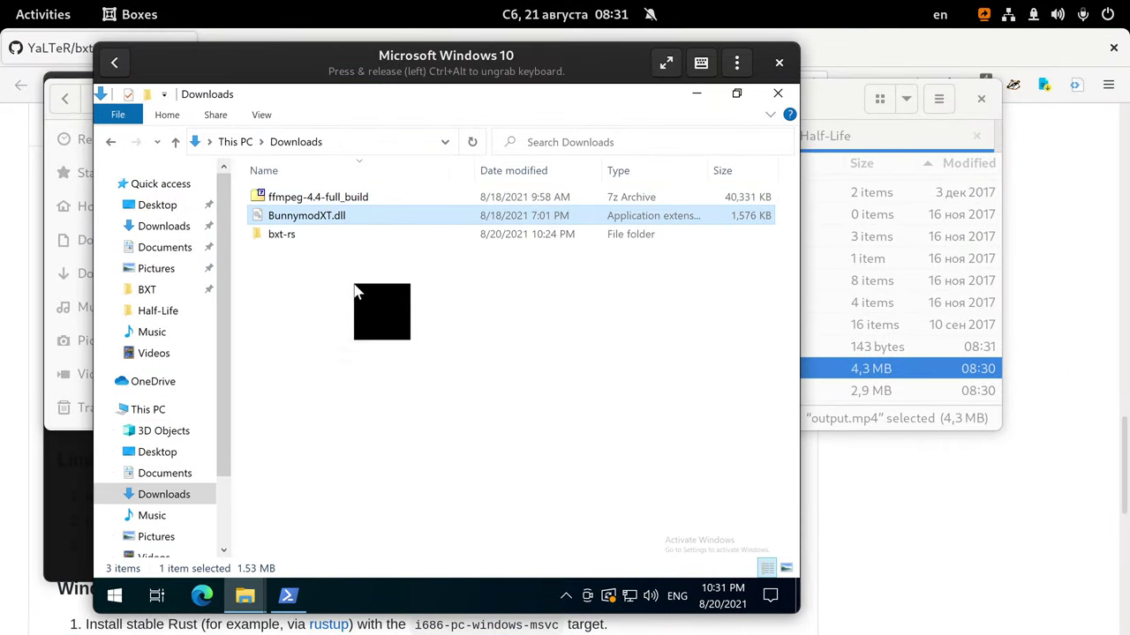
mouse_move(304, 221)
mouse_down()
mouse_move(331, 243)
mouse_move(316, 240)
mouse_up()
double_click(309, 218)
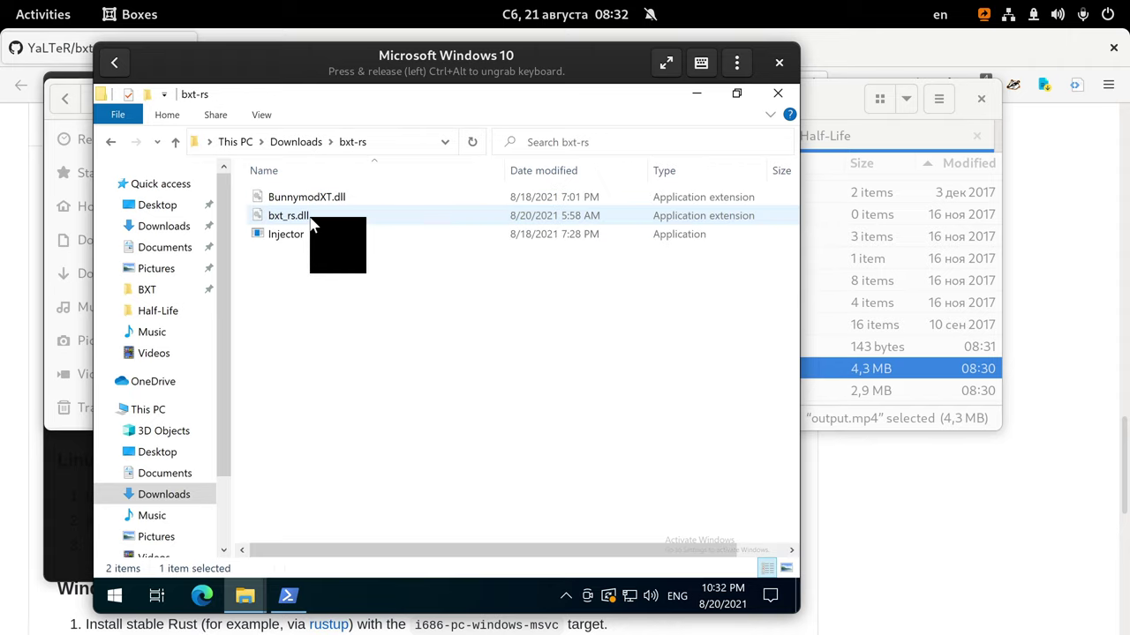
Rerun Injector.exe to relaunch Half-Life, enter bxt_mo in its console, then close the game.
click(287, 596)
key(Up)
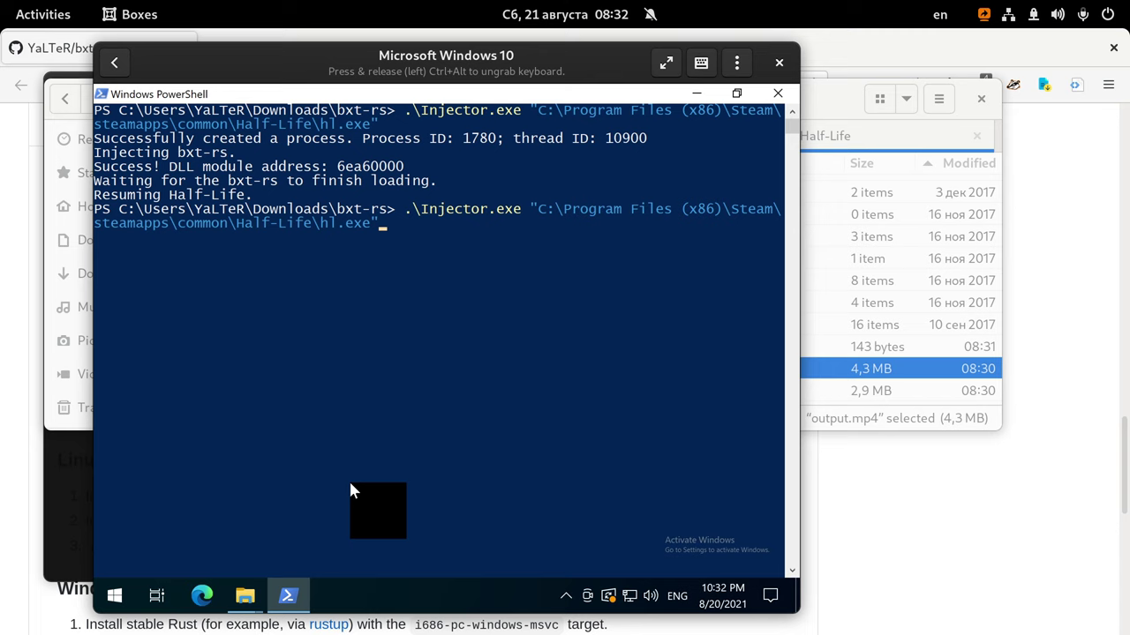
key(Return)
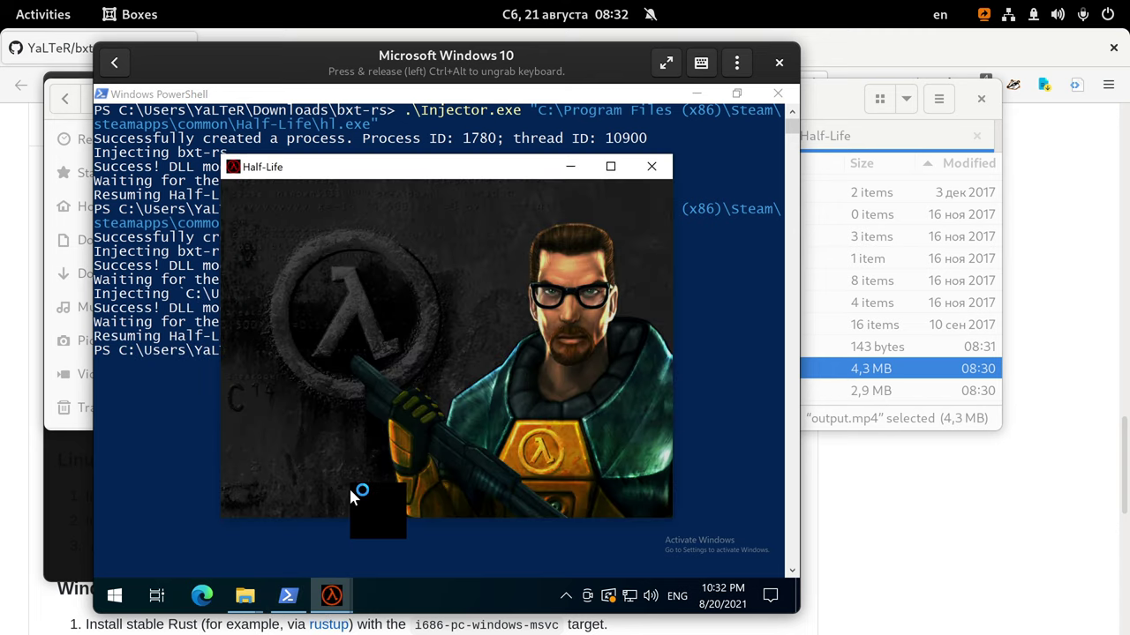
key(grave)
text(bx)
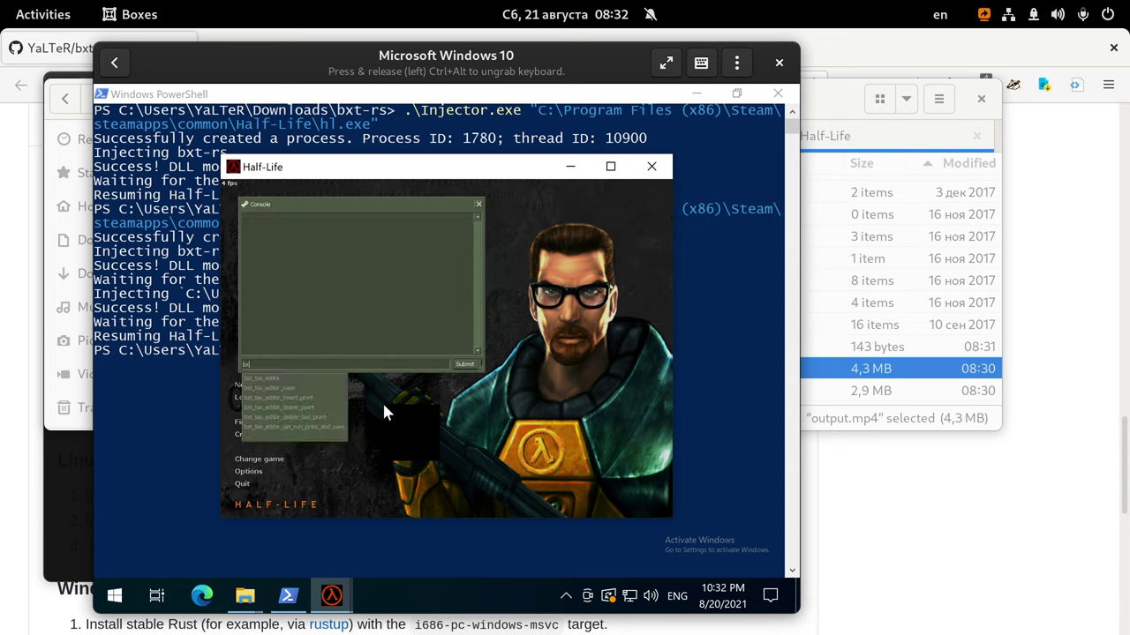
text(t)
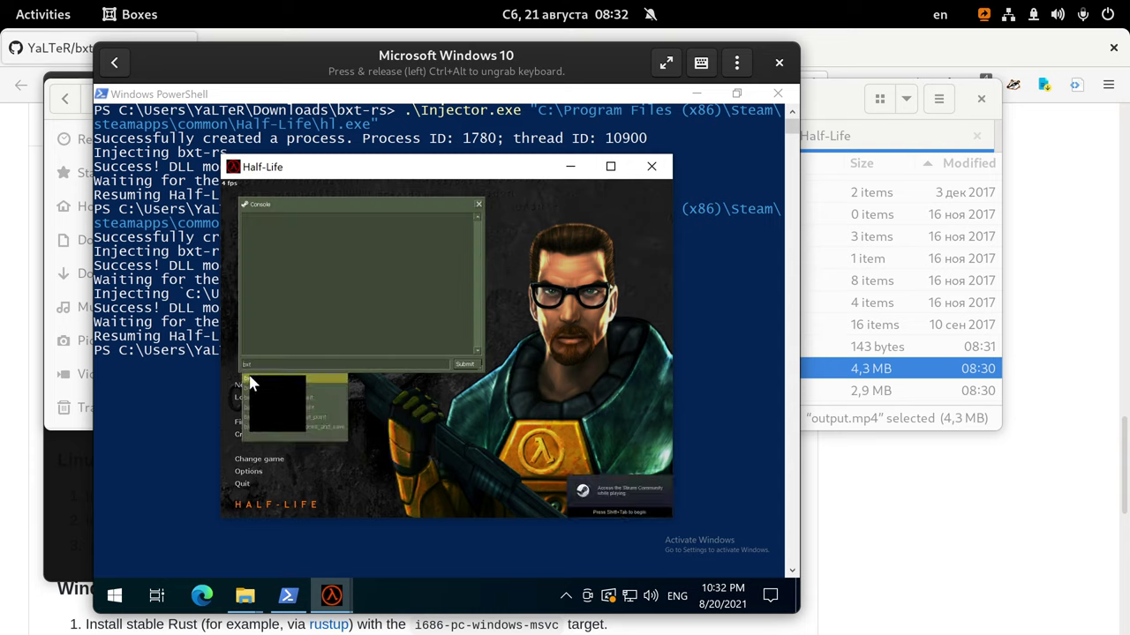
text(_)
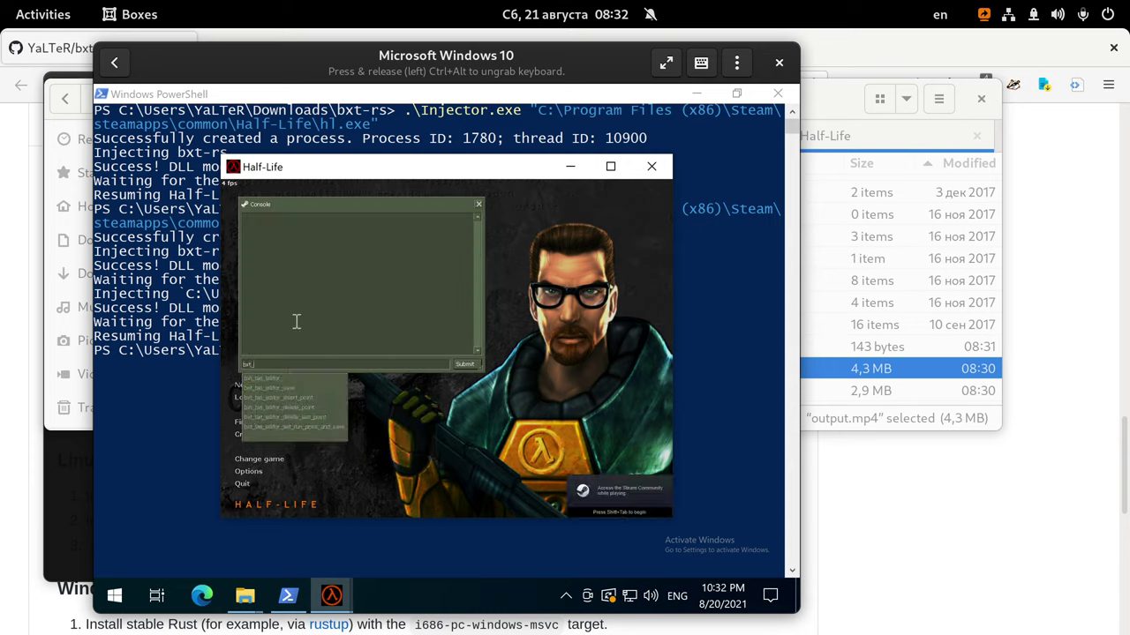
text(mo)
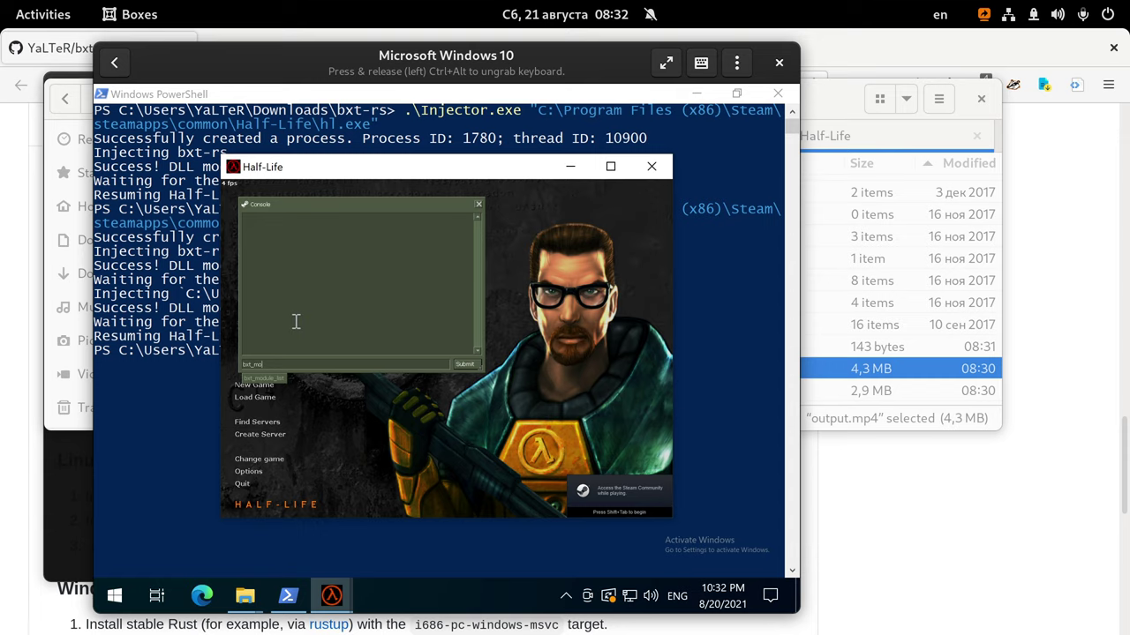
click(654, 172)
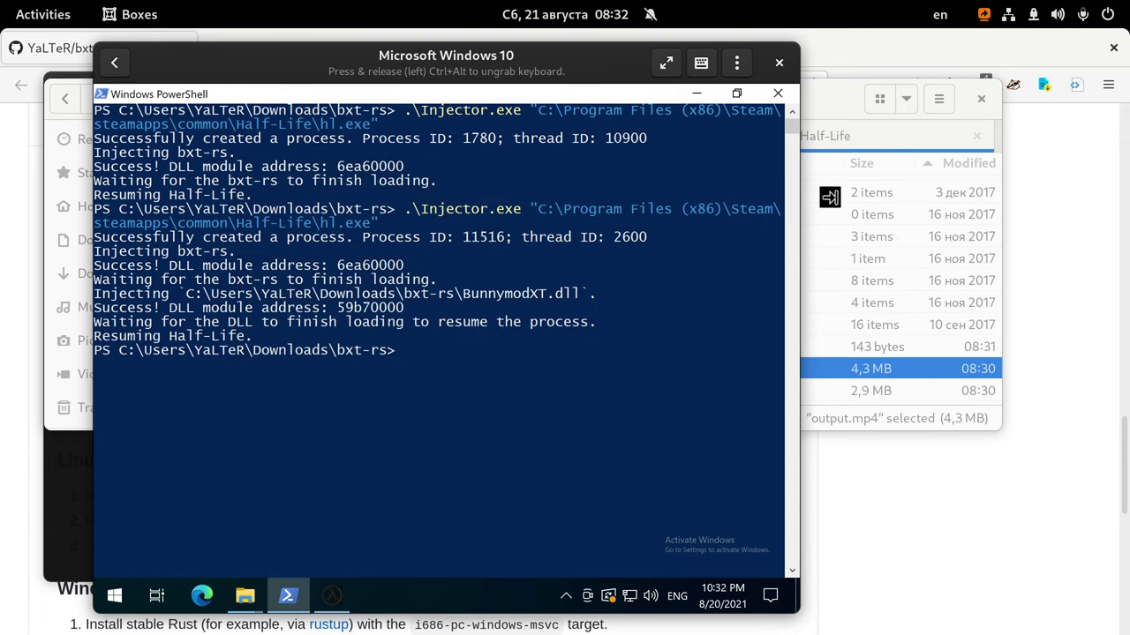
Open runhl.sh from Downloads in Text Editor.
click(909, 140)
click(540, 140)
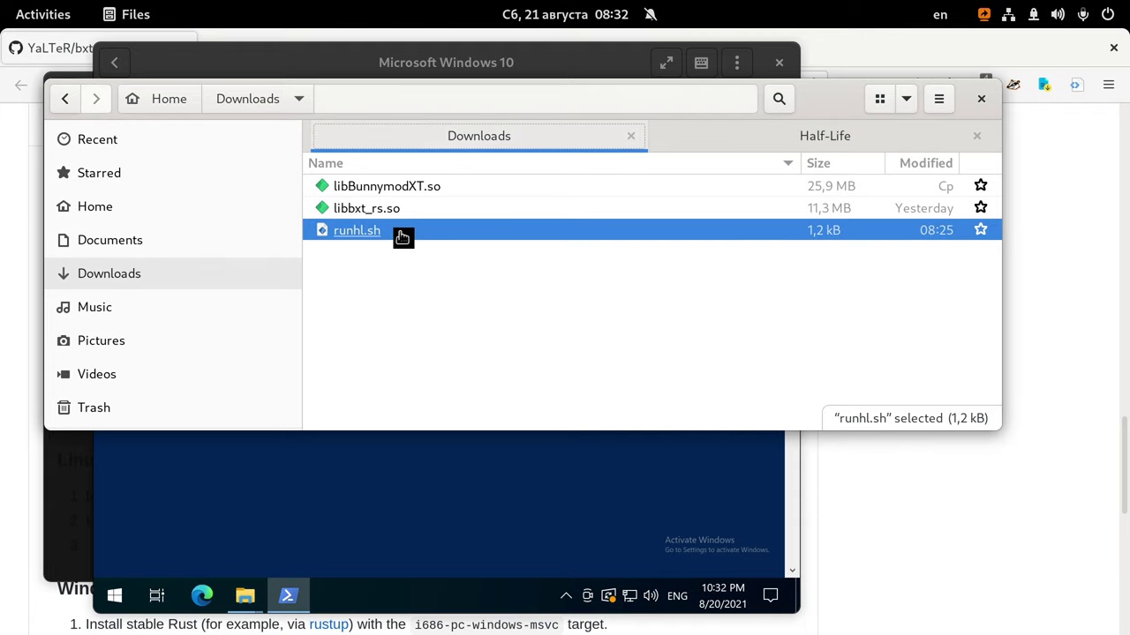
right_click(402, 231)
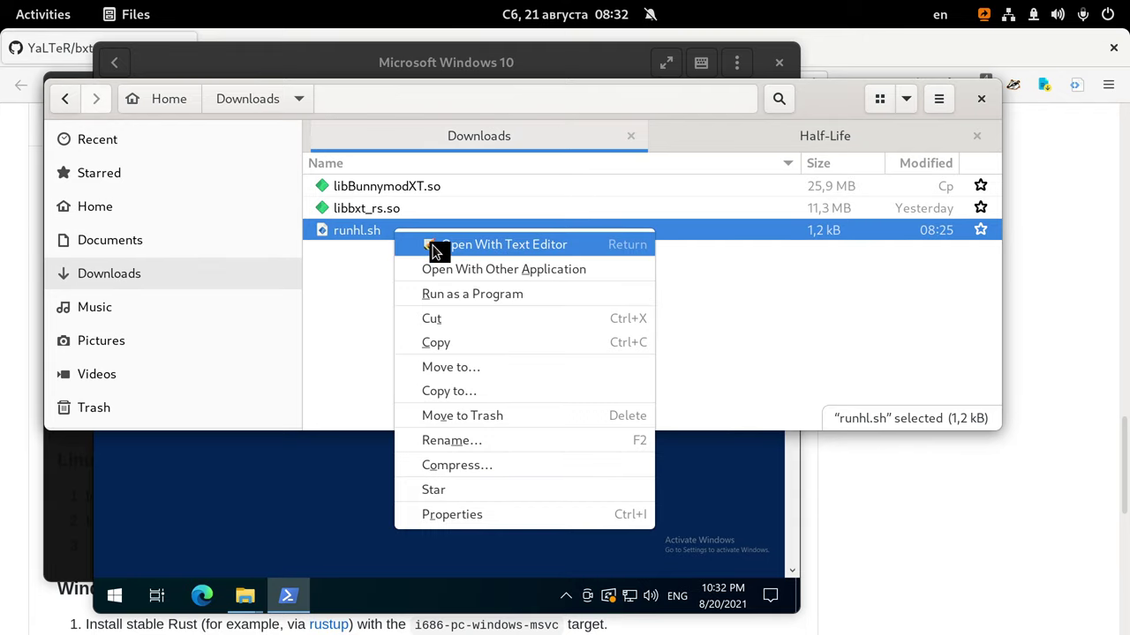
click(435, 247)
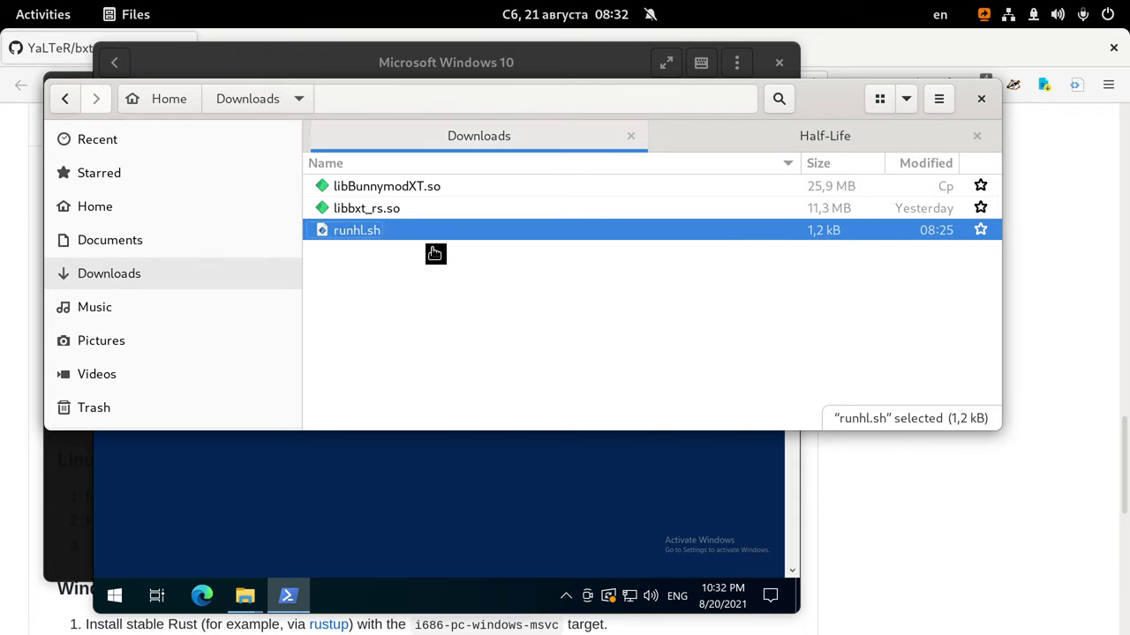
key(super)
click(702, 397)
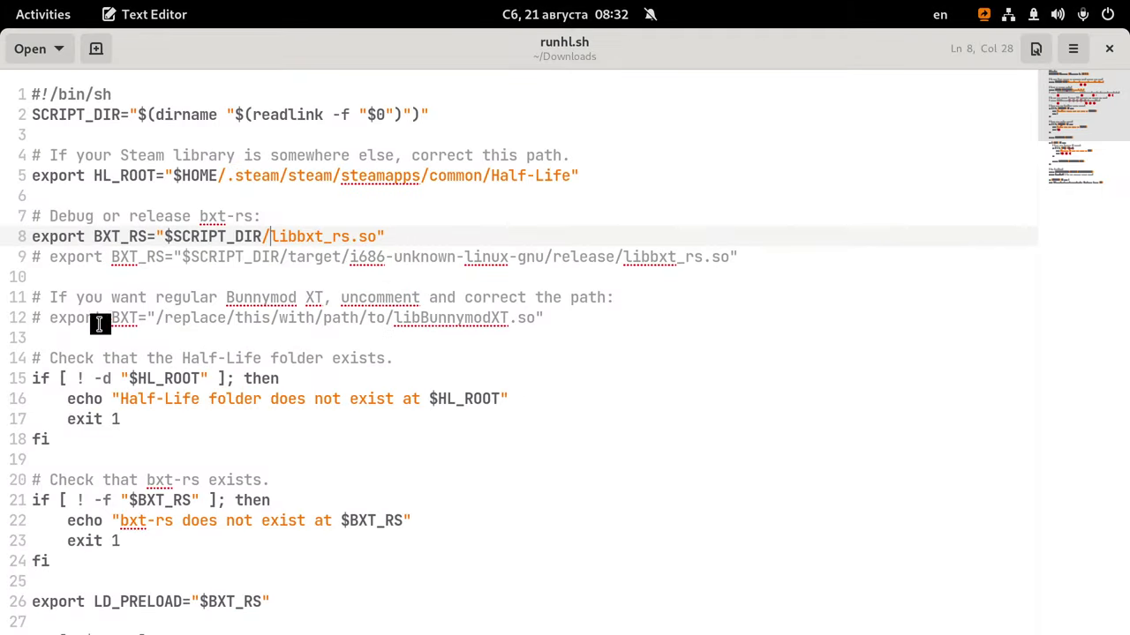
Uncomment line 12, replace its placeholder path with $SCRIPT_DIR/, and save runhl.sh.
click(30, 321)
key(Delete)
key(Delete)
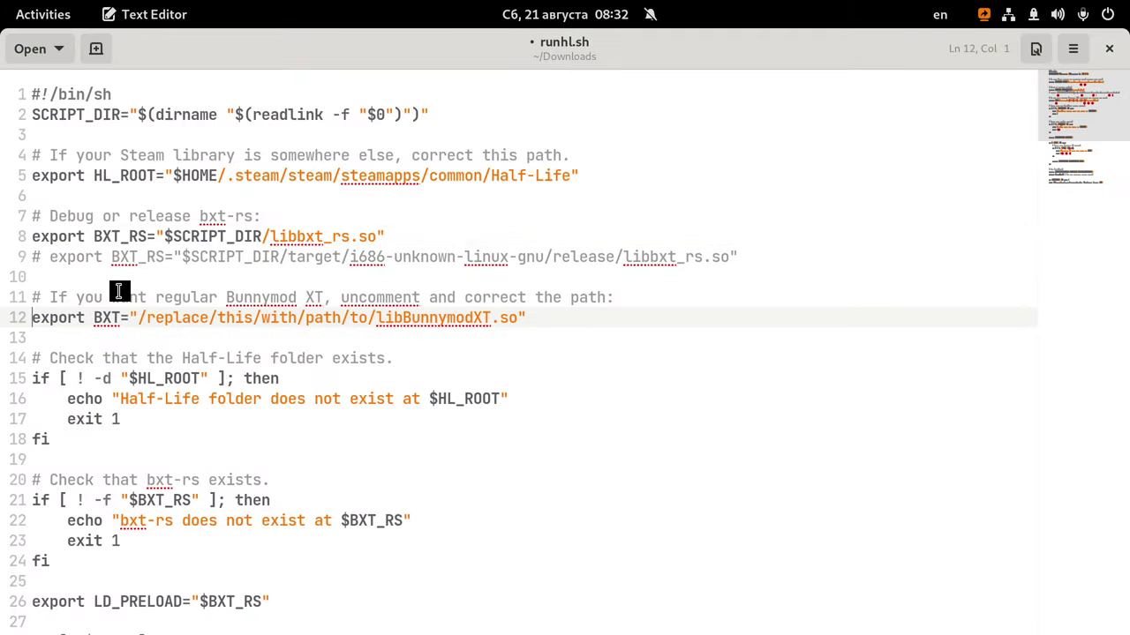
drag(165, 237, 269, 238)
key(ctrl+c)
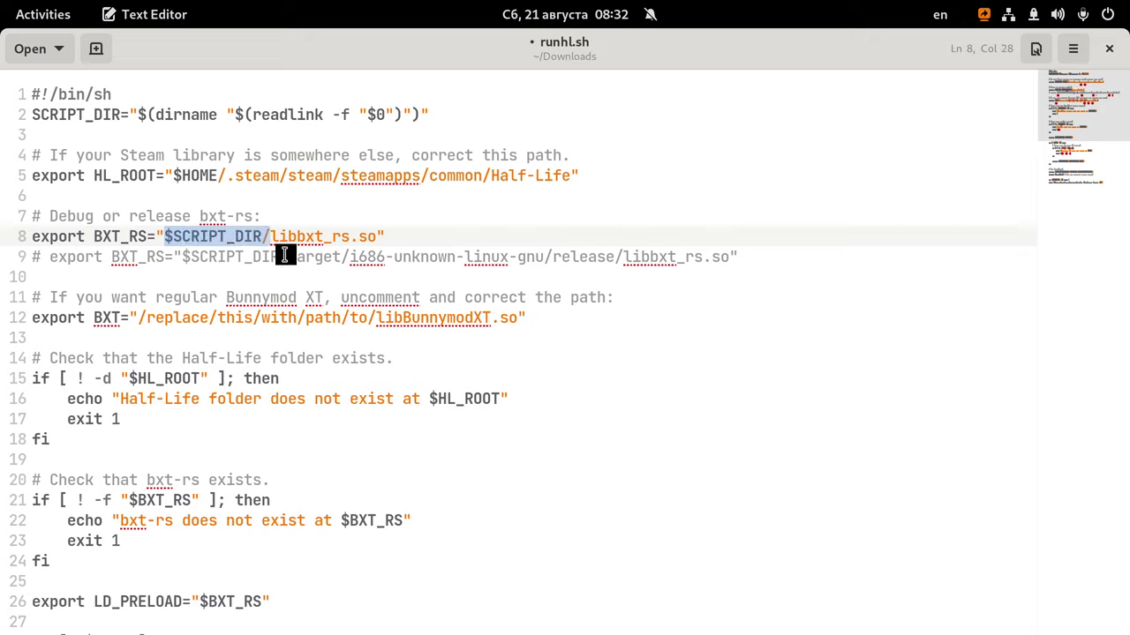
drag(378, 321, 150, 326)
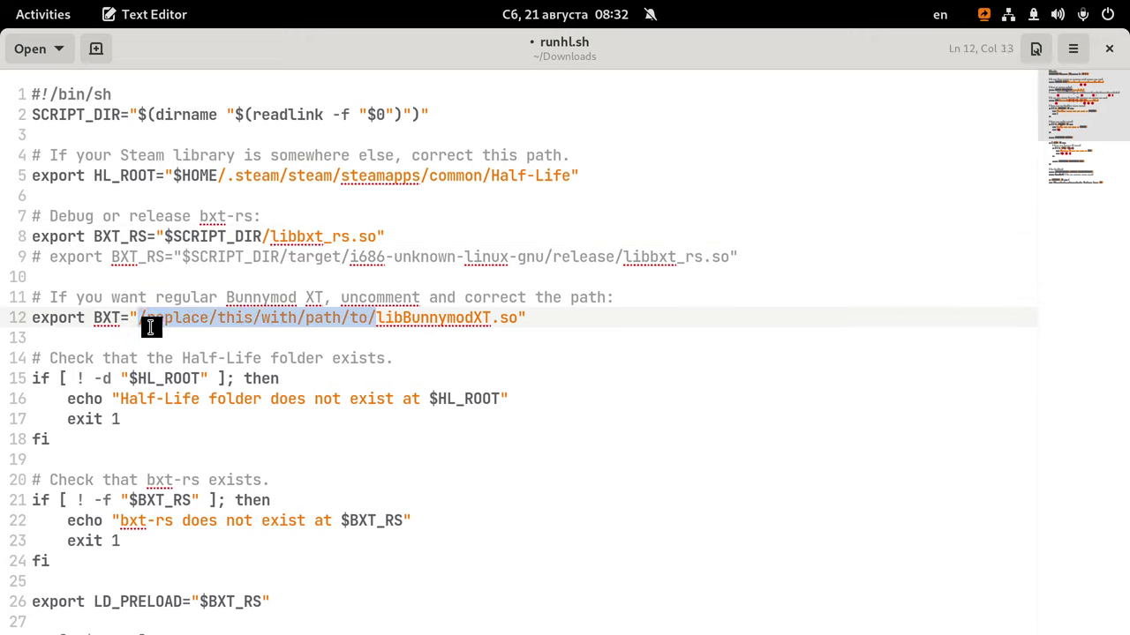
key(ctrl+v)
key(ctrl+s)
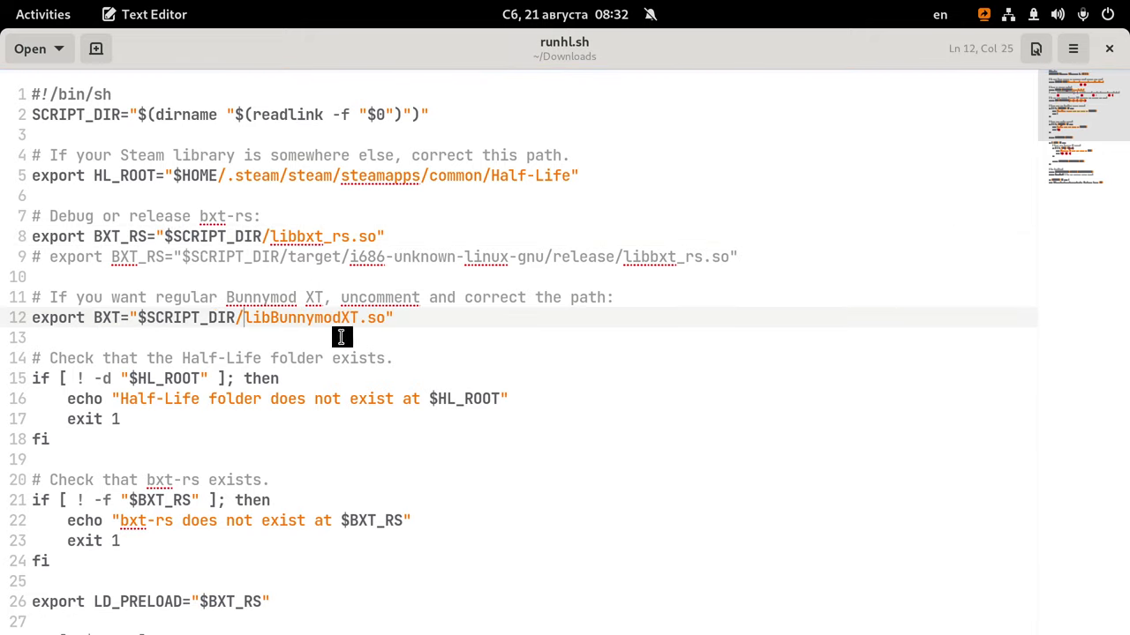
key(alt+Tab)
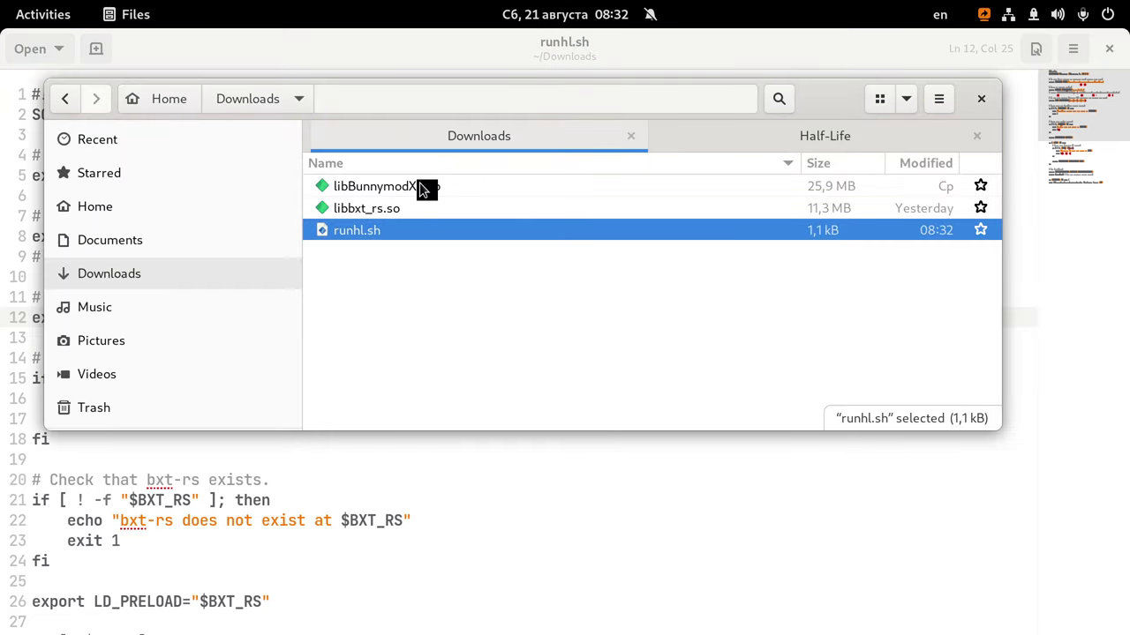
Launch Half-Life with ./runhl.sh from the Downloads terminal and run bxt_module_list in its console.
key(alt+Tab)
key(alt+Tab)
key(alt+Tab)
key(ctrl+Page_Up)
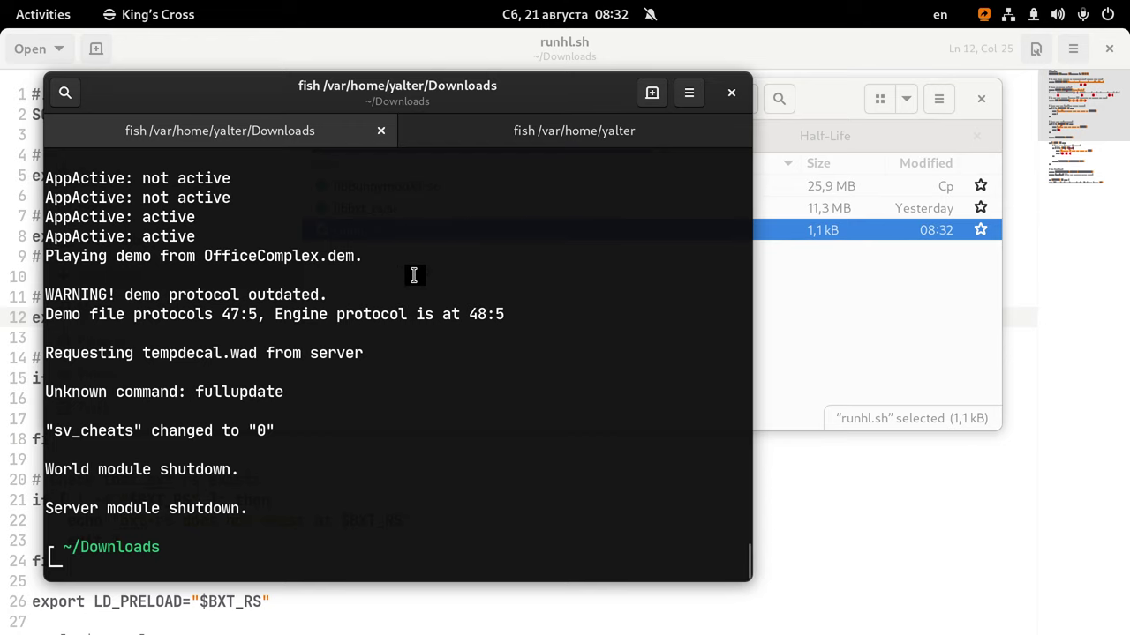
text(./runhl.sh)
key(Return)
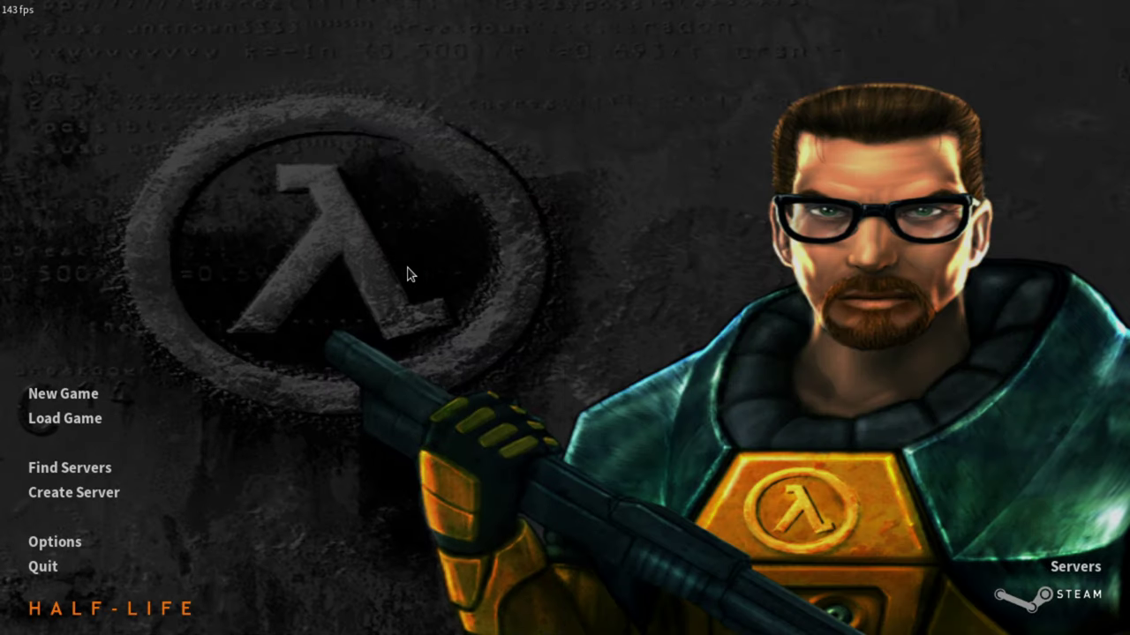
key(grave)
text(bxt)
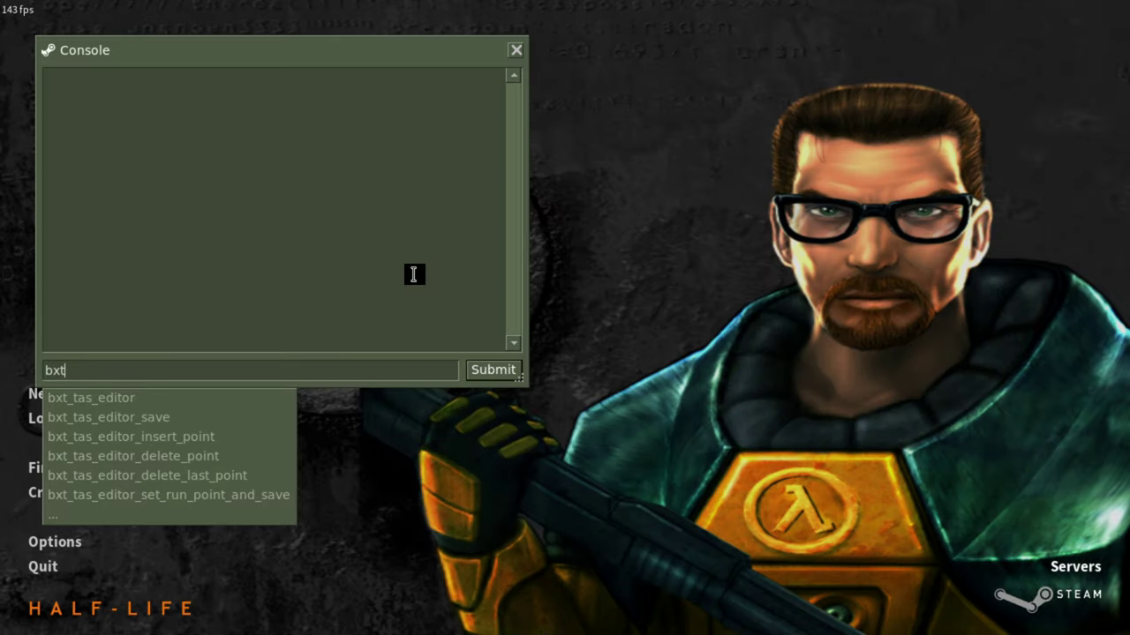
text(_module_list)
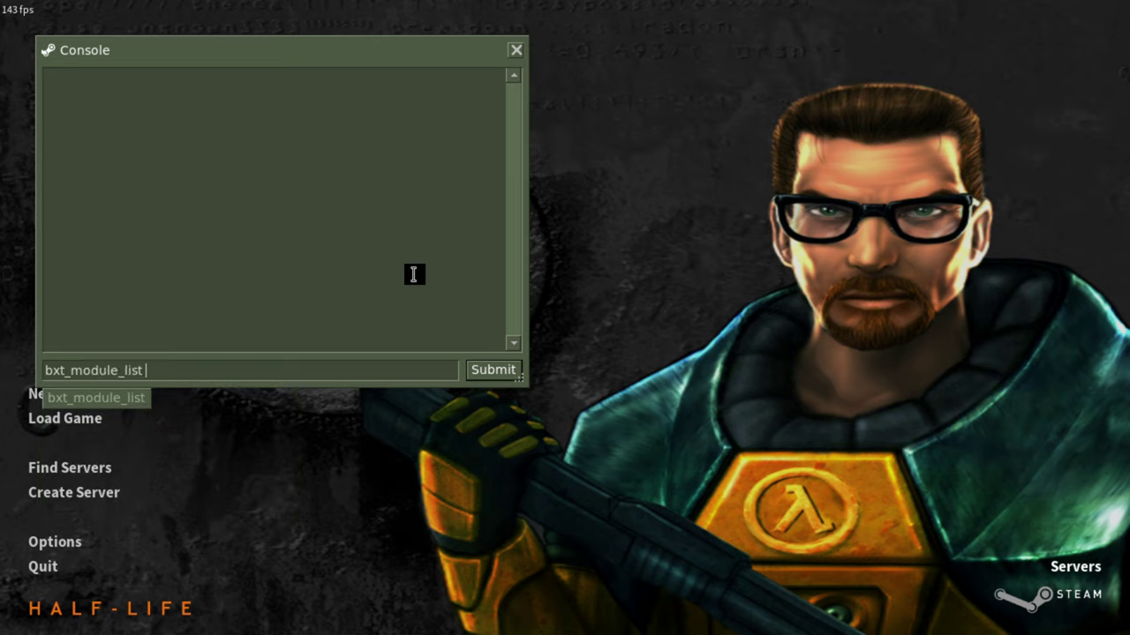
key(Return)
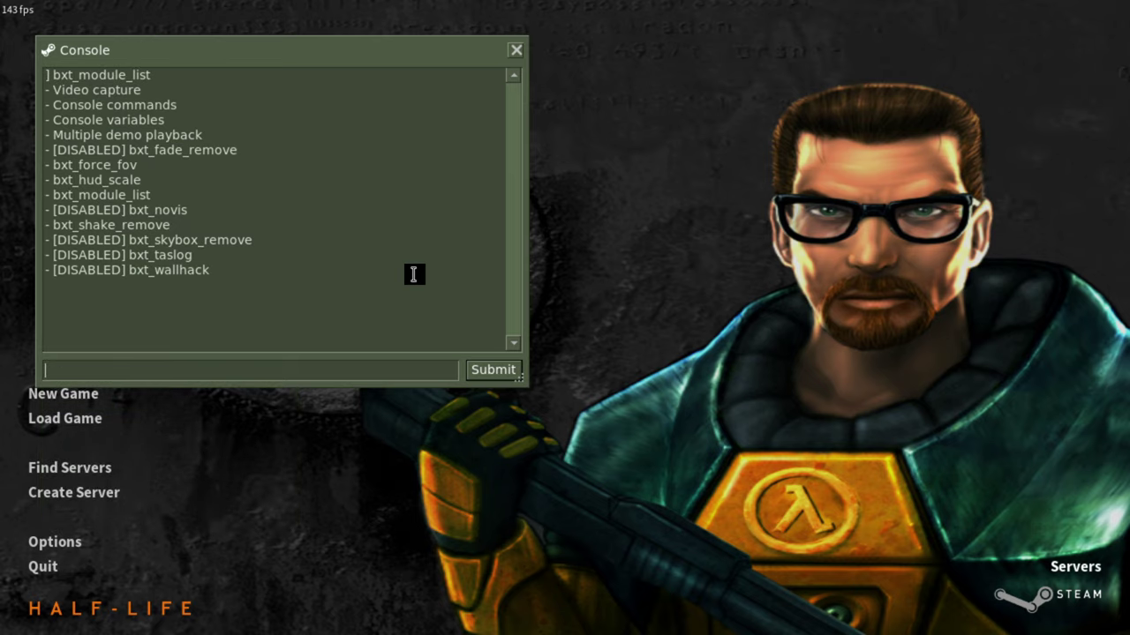
key(alt+Tab)
key(alt+Tab)
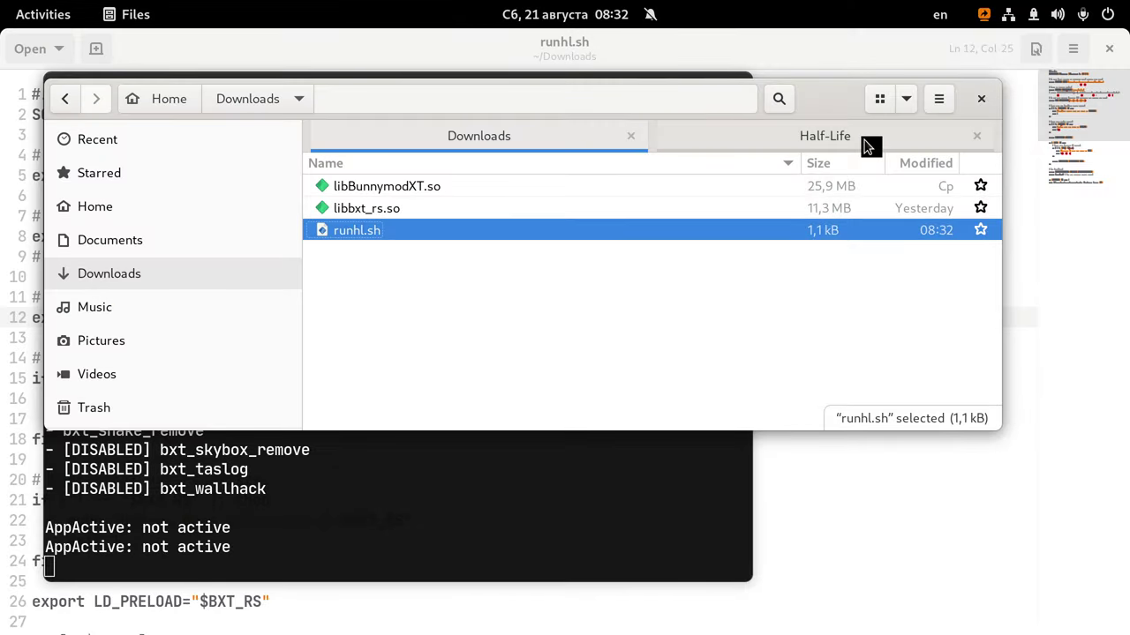
Open mam6ahop.hltas from the Half-Life folder and append ;bxt_cap_start to line 4.
click(868, 145)
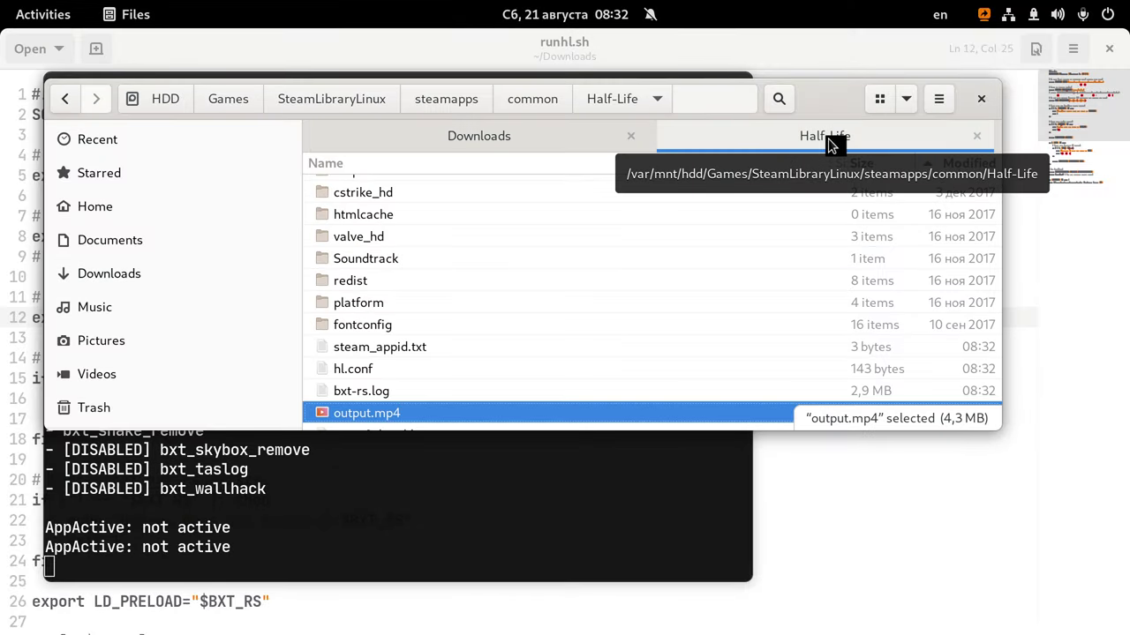
scroll(452, 318, down, 3)
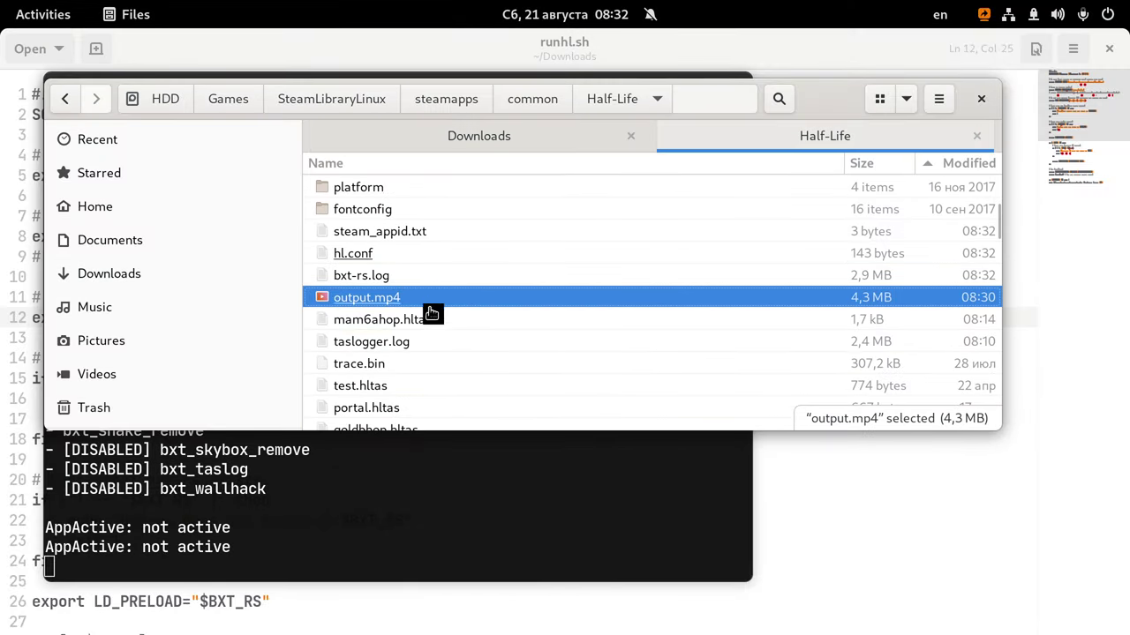
double_click(427, 328)
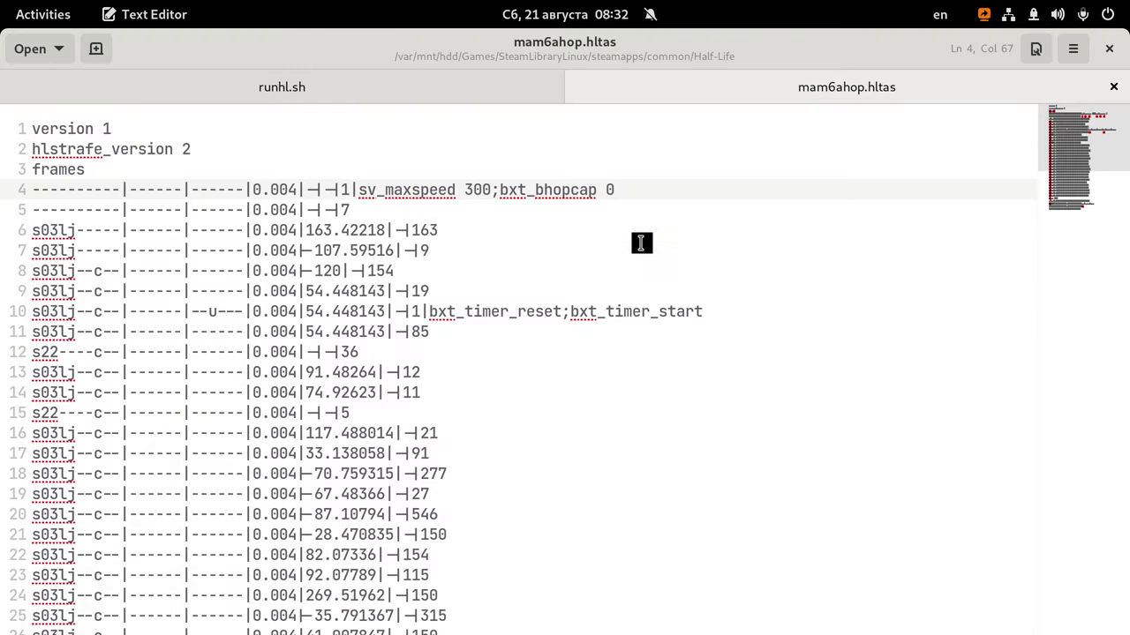
text(;bxt_cap_st)
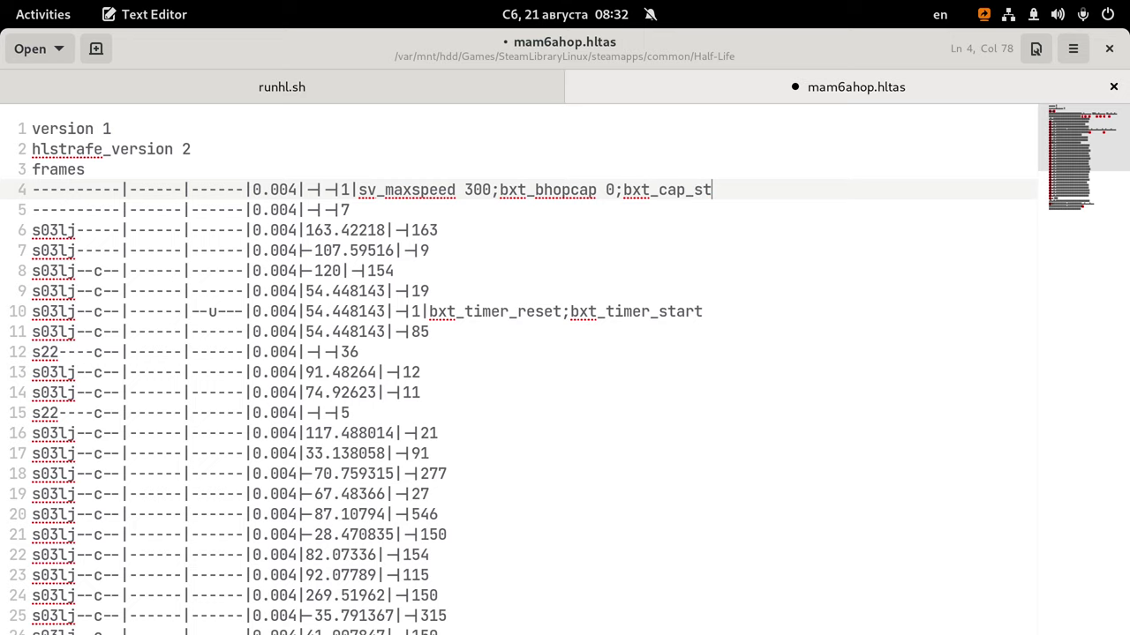
text(art)
Append |bxt_cap_stop to line 40 and save the TAS script.
double_click(634, 198)
key(ctrl+c)
scroll(547, 304, down, 5)
click(392, 616)
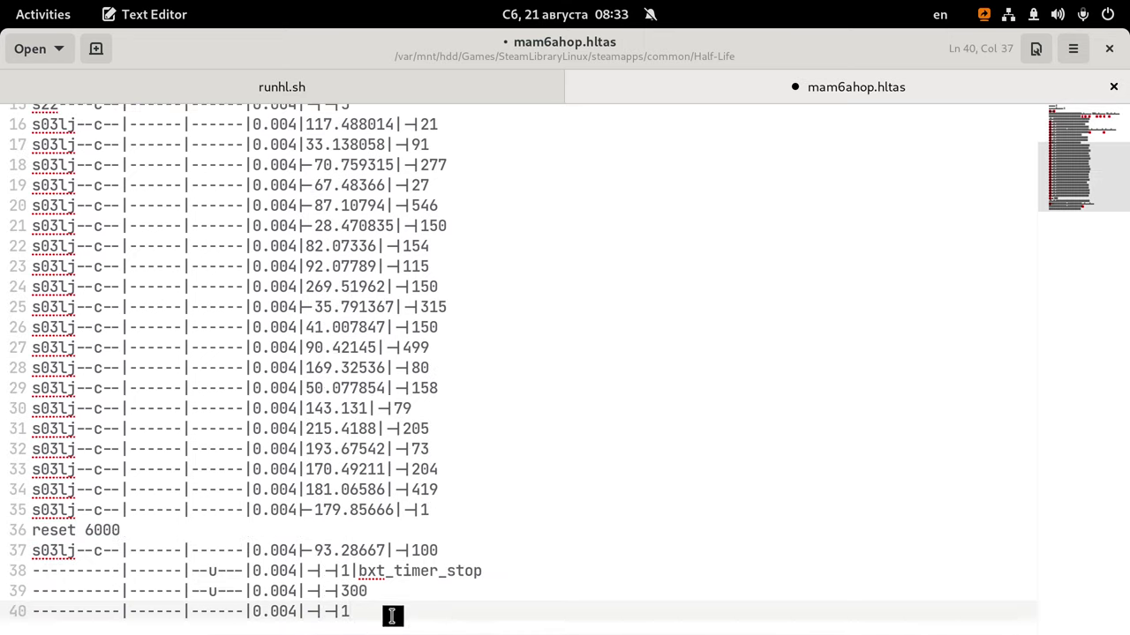
text(|)
key(ctrl+v)
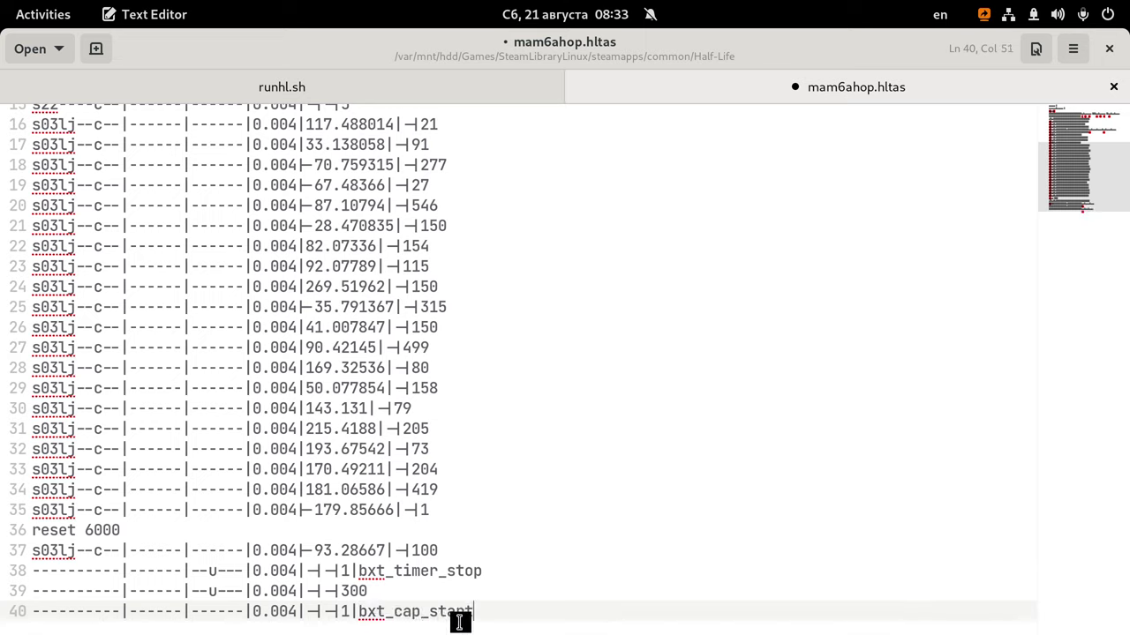
key(shift+Left)
key(shift+Left)
key(shift+Left)
text(op)
key(ctrl+s)
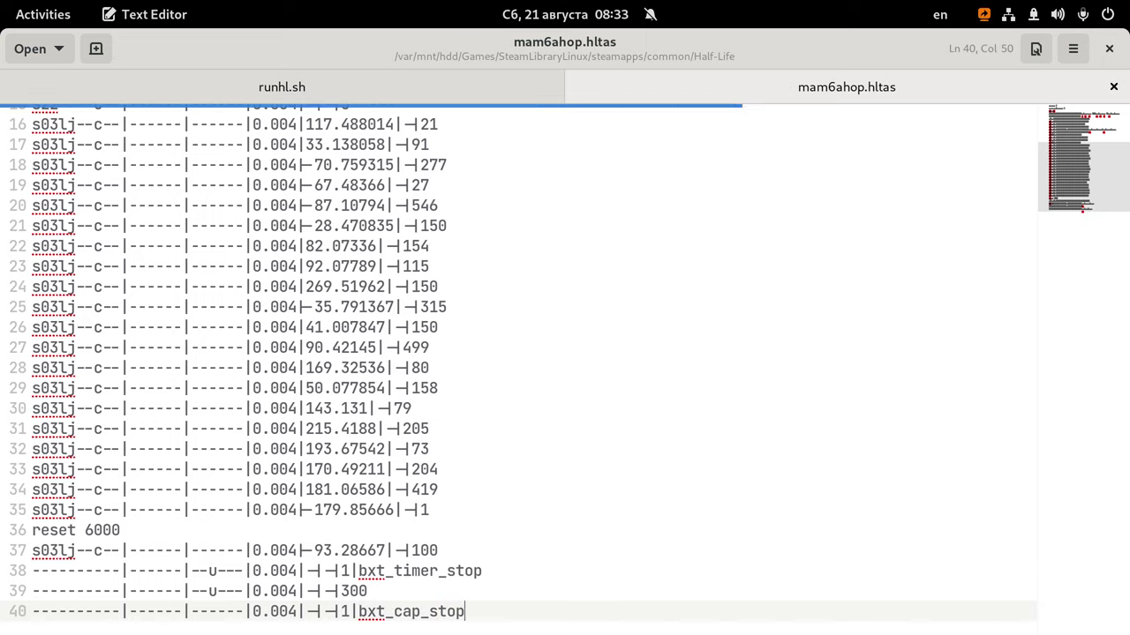
Highlight the reset 6000 line of mam6ahop.hltas, then deselect it.
click(152, 537)
drag(152, 538, 25, 539)
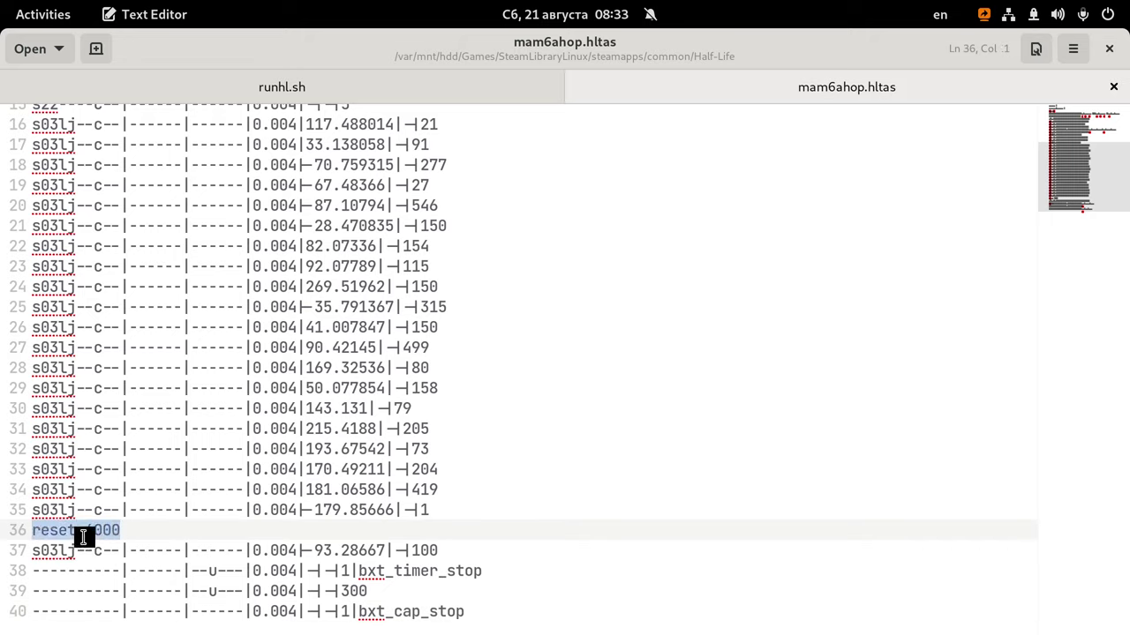
click(167, 539)
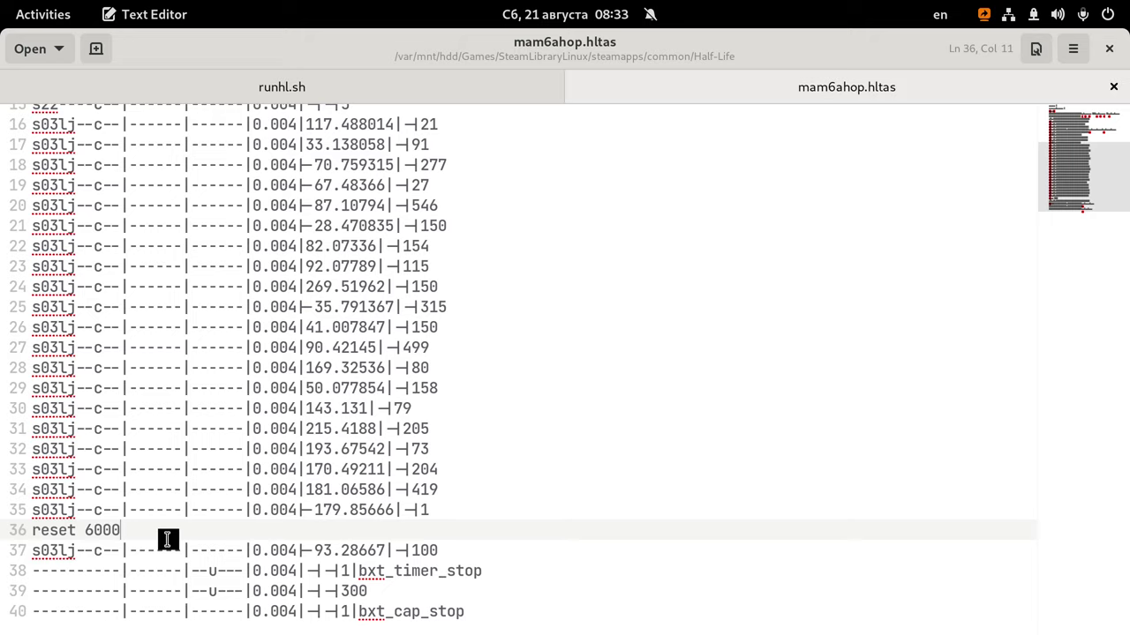
key(alt+Tab)
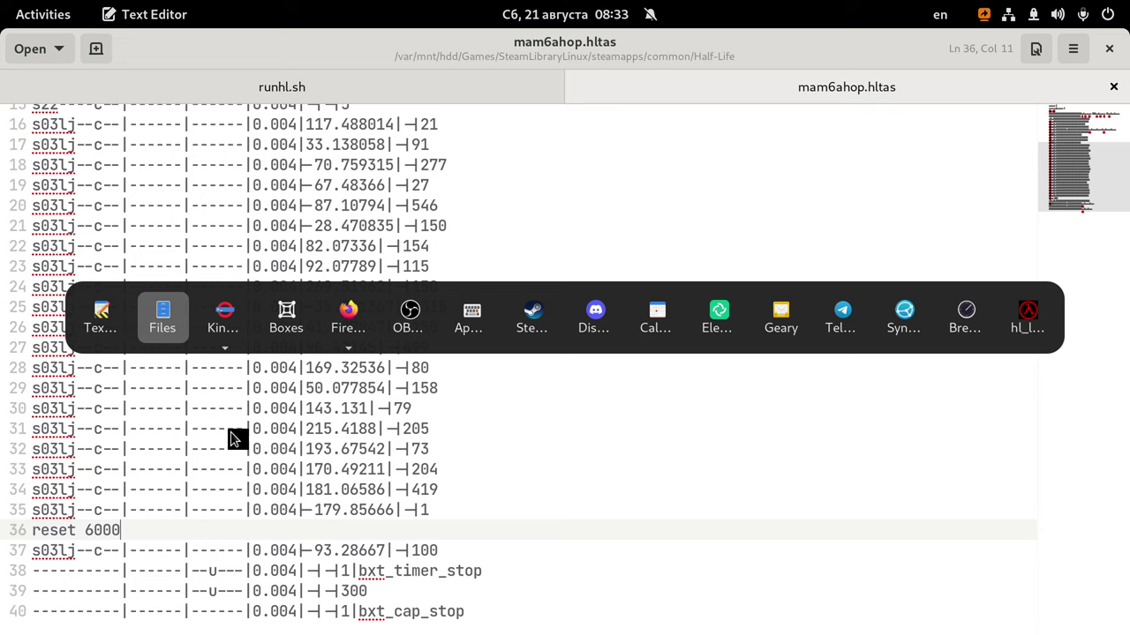
Restart the game engine with _restart from the Half-Life console.
key(alt+shift+Tab)
key(alt+shift+Tab)
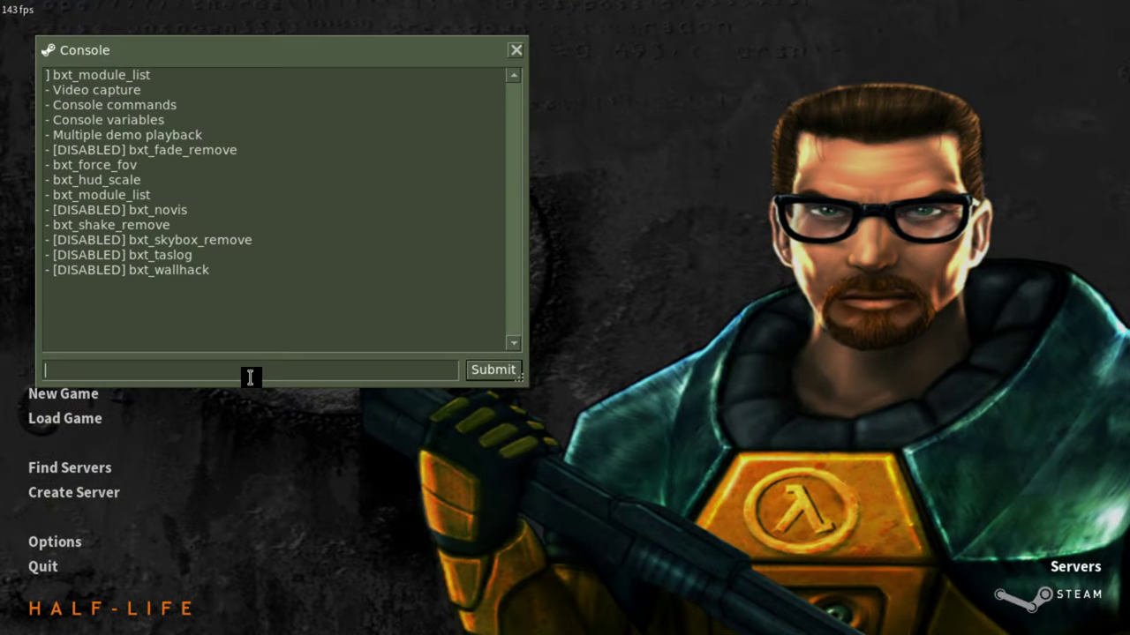
text(_restart)
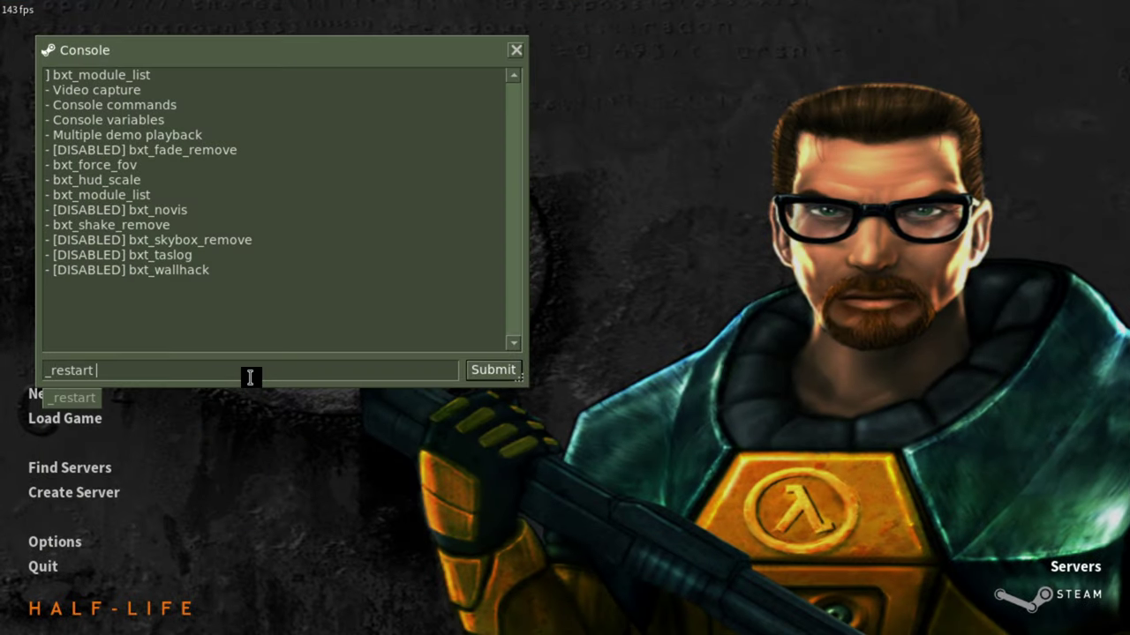
key(Return)
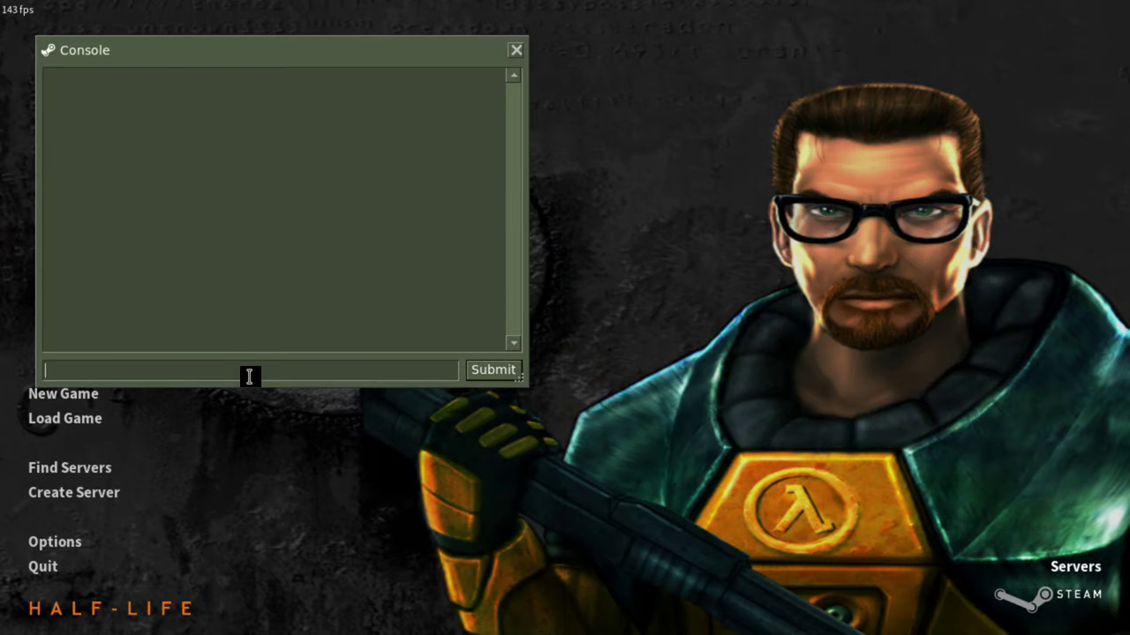
Load the Mam6ahop map and run bxt_tas_loadscript mam6ahop.hltas.
text(map kzru_Mam6ahop;bx)
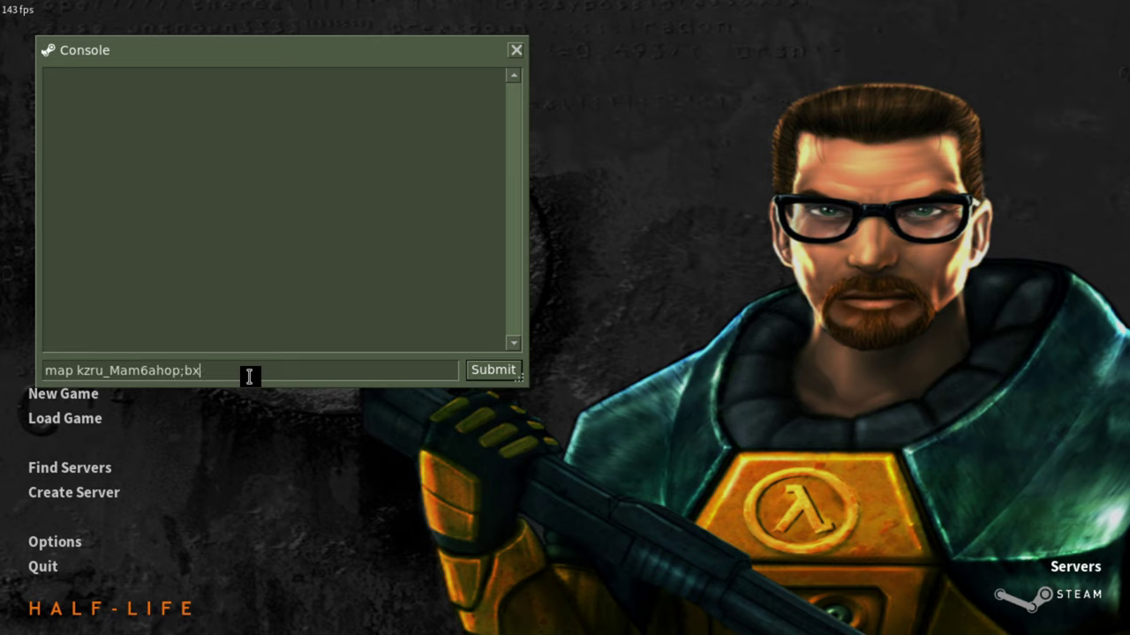
text(t_tas_loadscript mam6ahop.hltas)
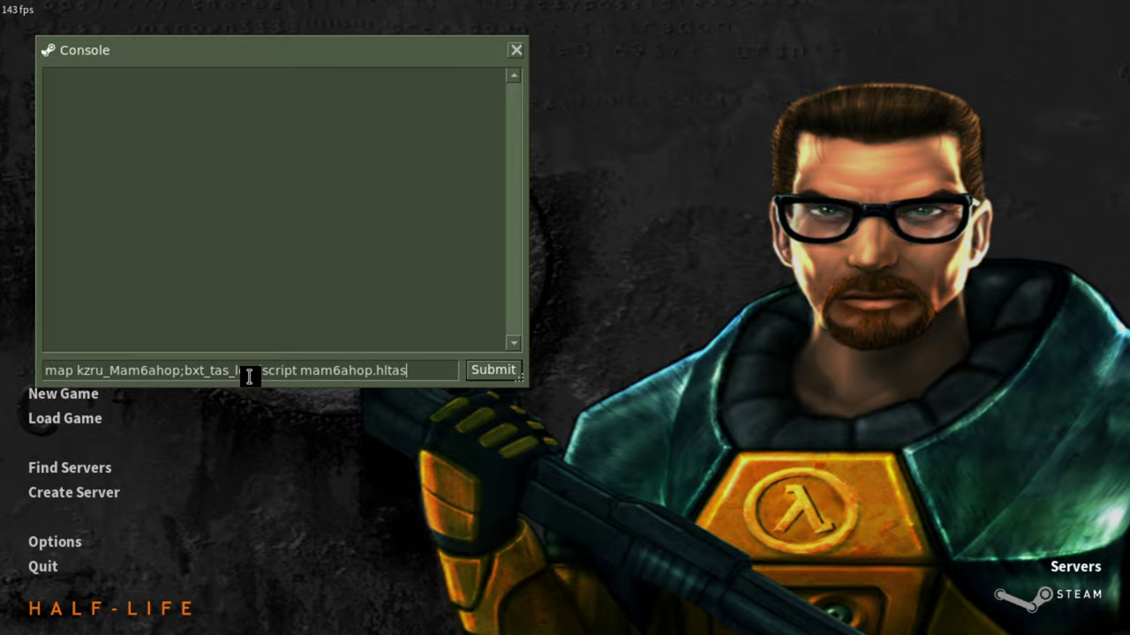
key(Return)
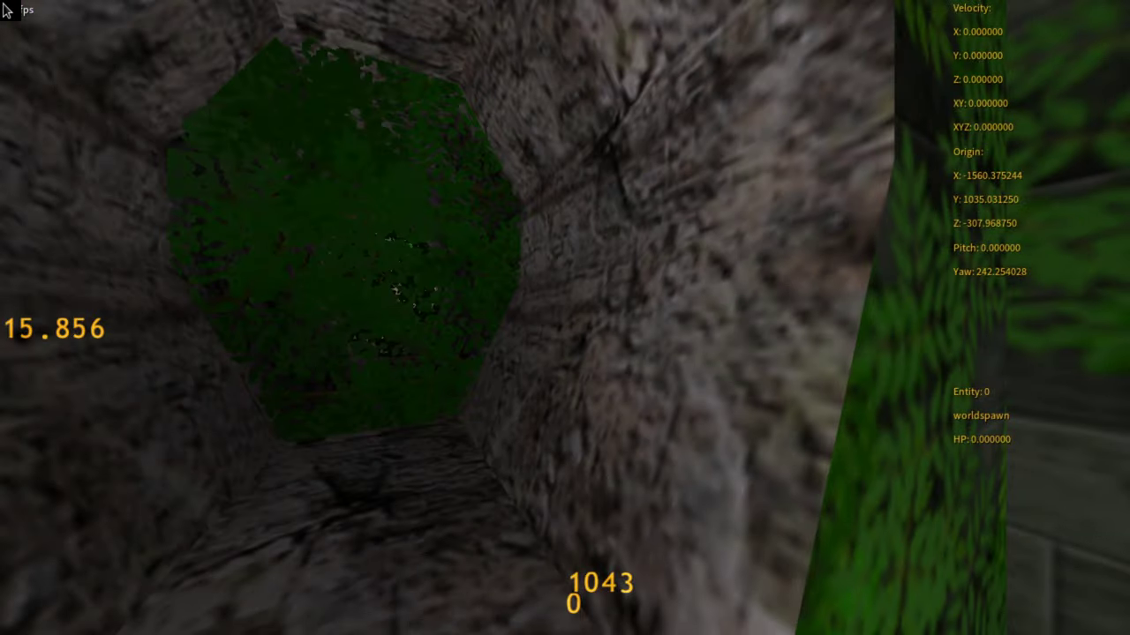
After recording stops, enter disconnect in the console to leave the map.
key(grave)
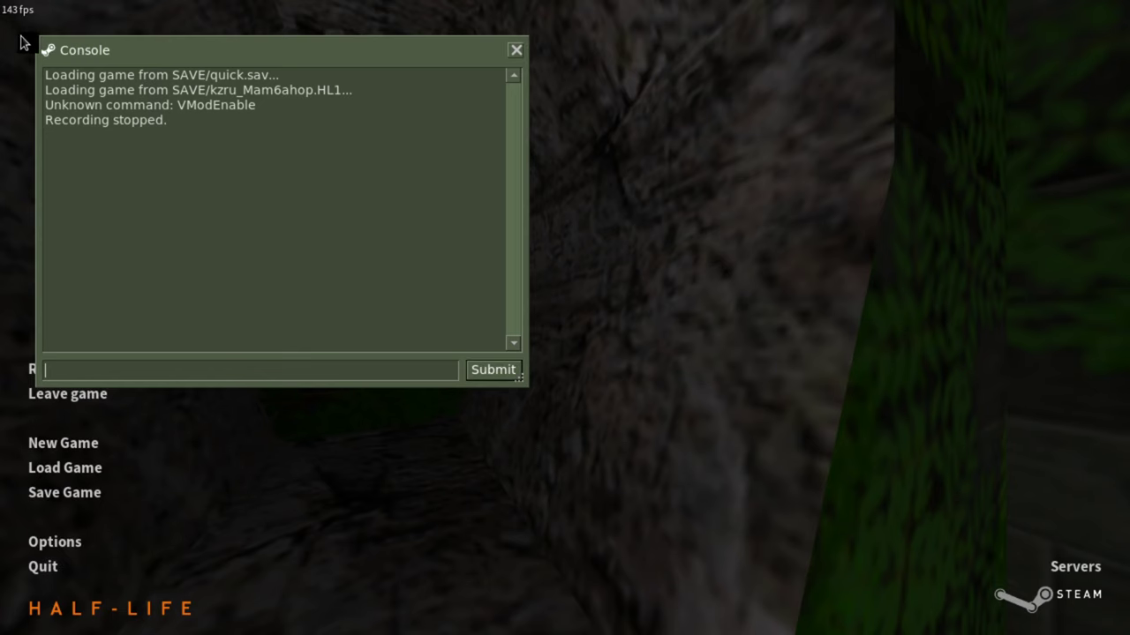
text(dis)
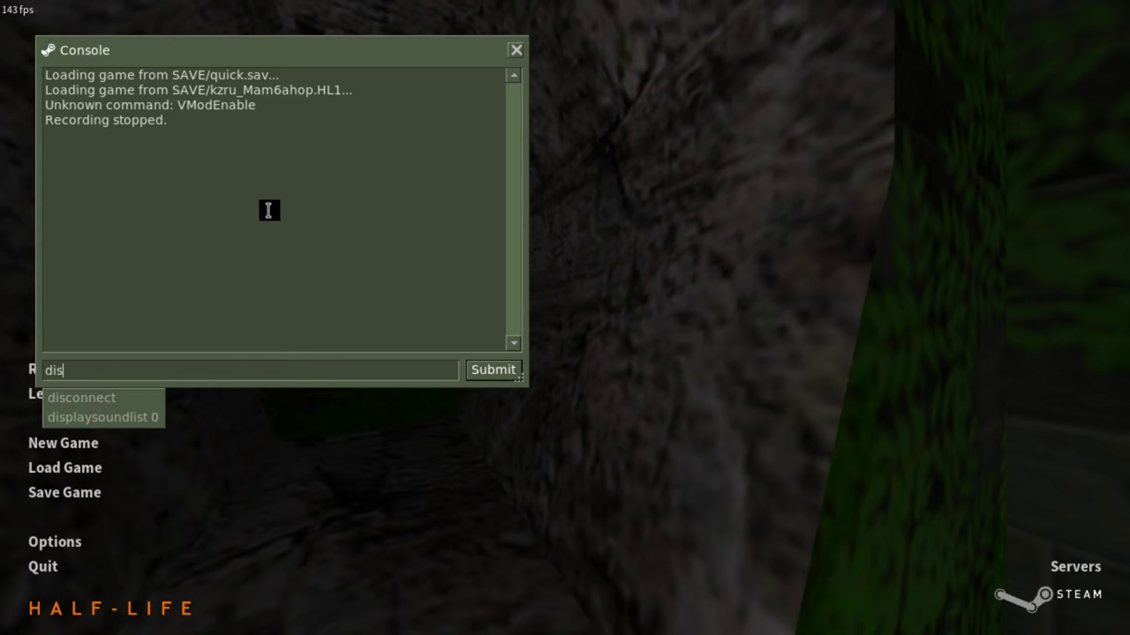
text(connect)
key(Return)
Play the recorded output.mp4 in Videos, skip ahead to check it, and close the player.
key(alt+Tab)
key(alt+Tab)
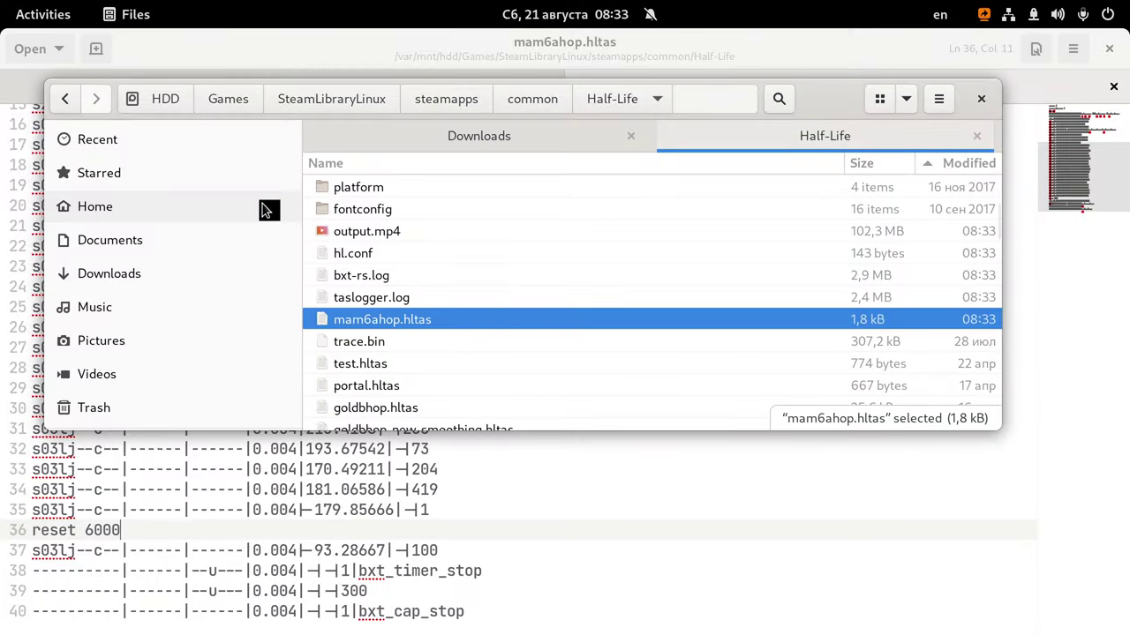
double_click(389, 231)
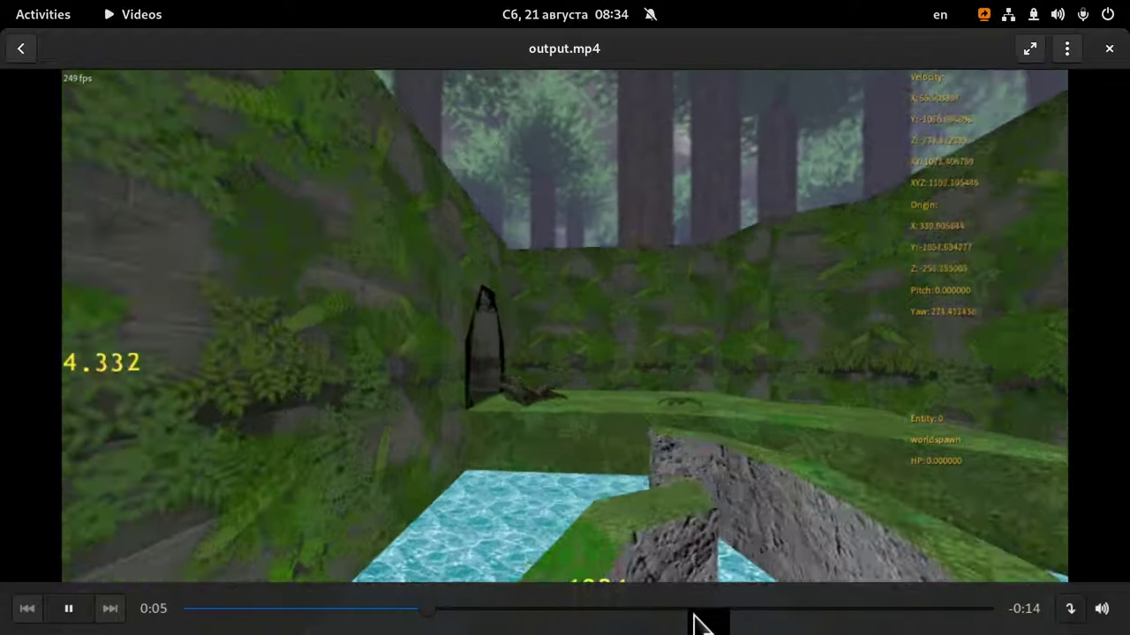
click(731, 613)
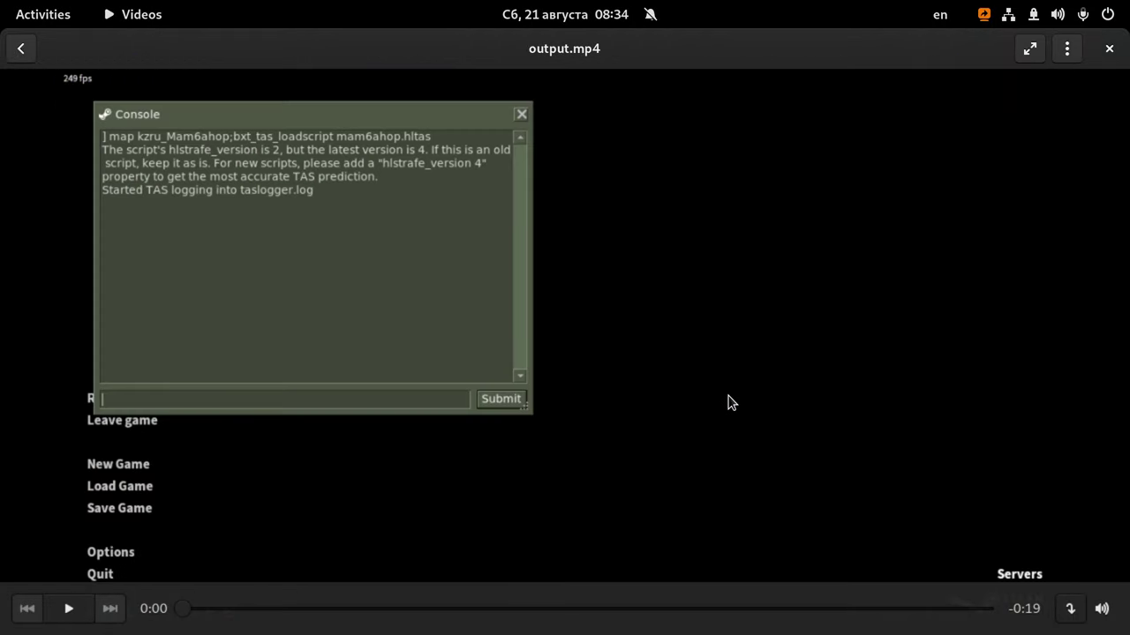
click(1108, 49)
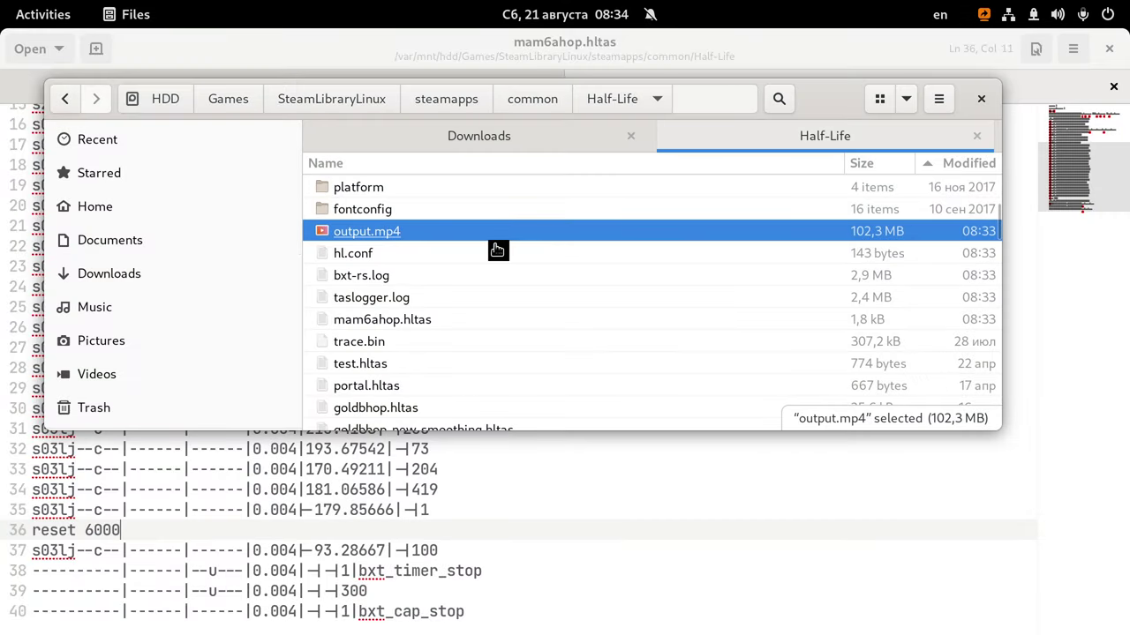
Quit Half-Life from its console.
key(alt+Tab)
key(alt+shift+Tab)
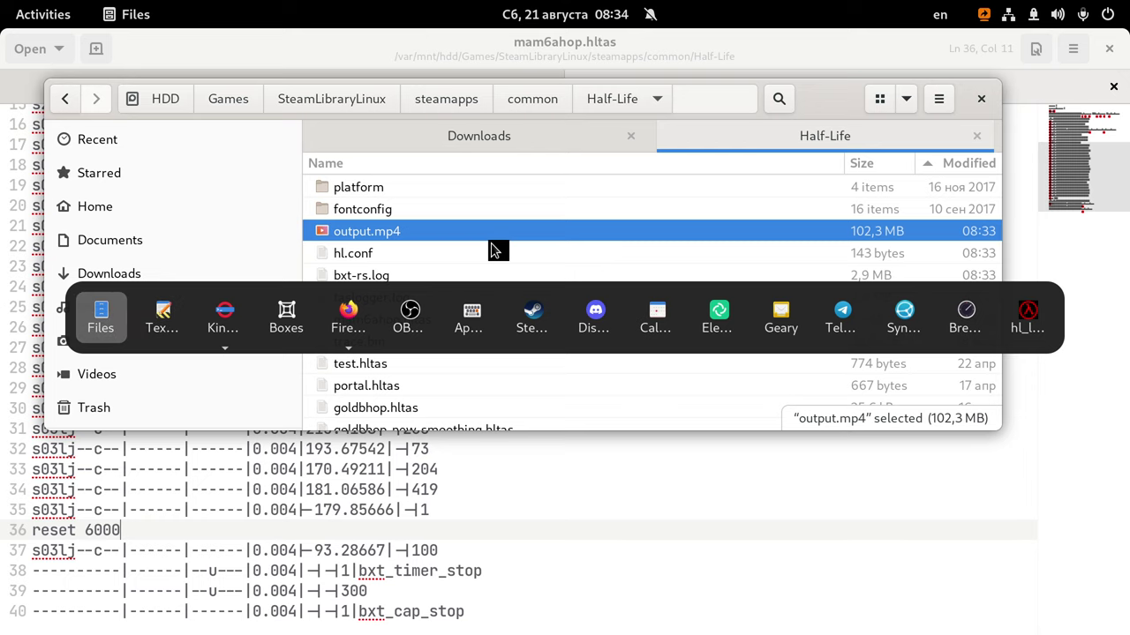
key(alt+shift+Tab)
text(quit)
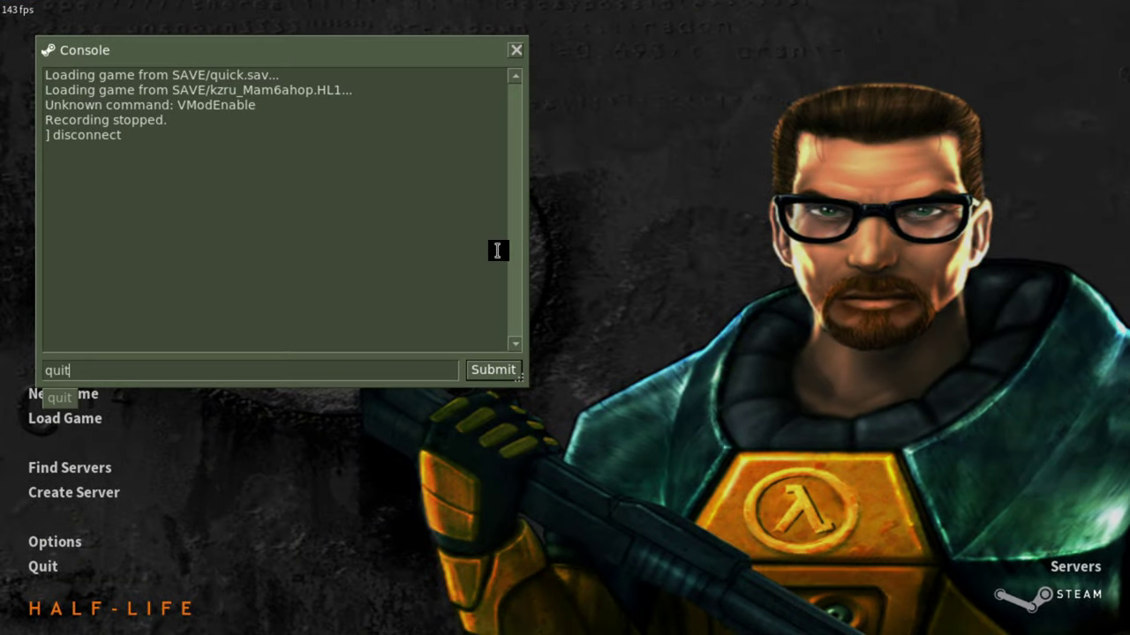
key(Return)
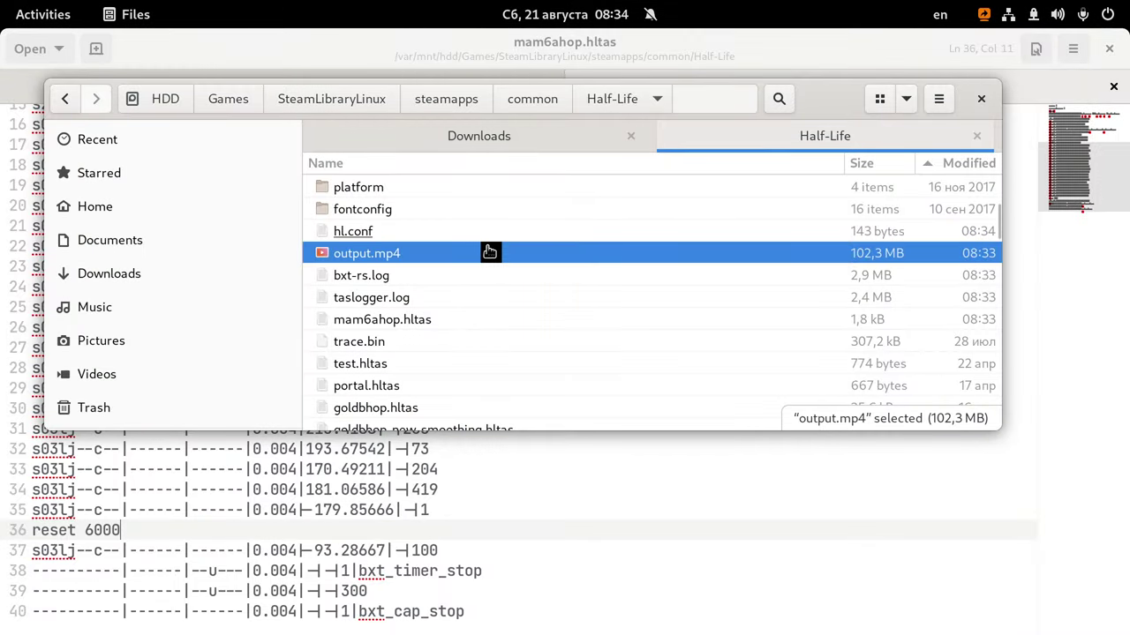
Relaunch ./runhl.sh with -game ag and run playdemo captest;bxt_cap_start in the console.
key(alt+Tab)
key(alt+Tab)
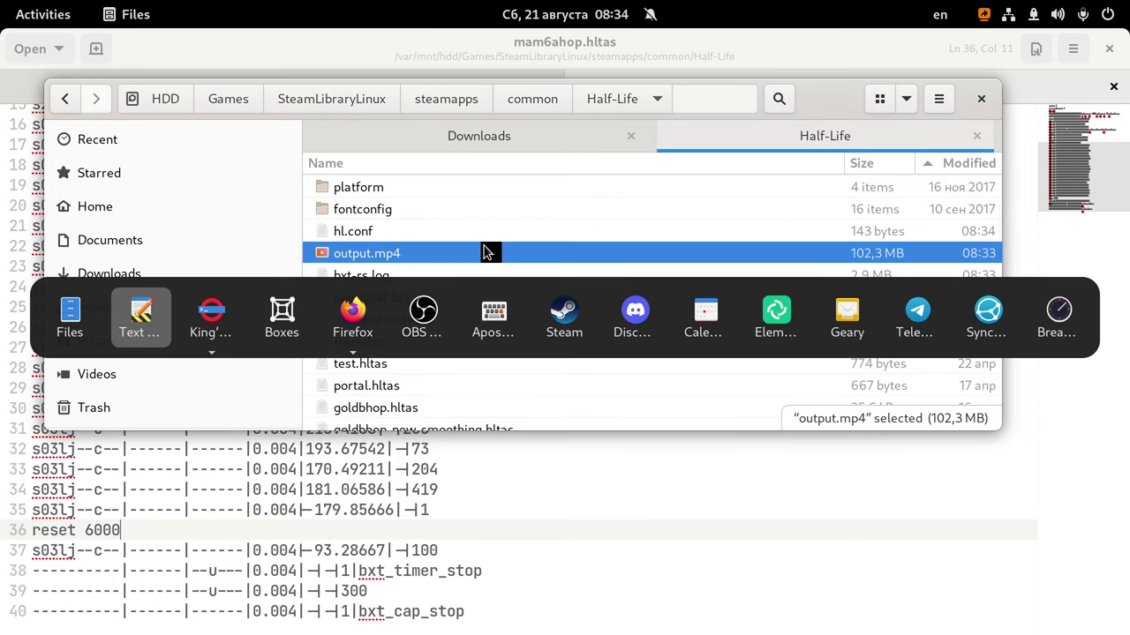
key(Up)
text(-game ag)
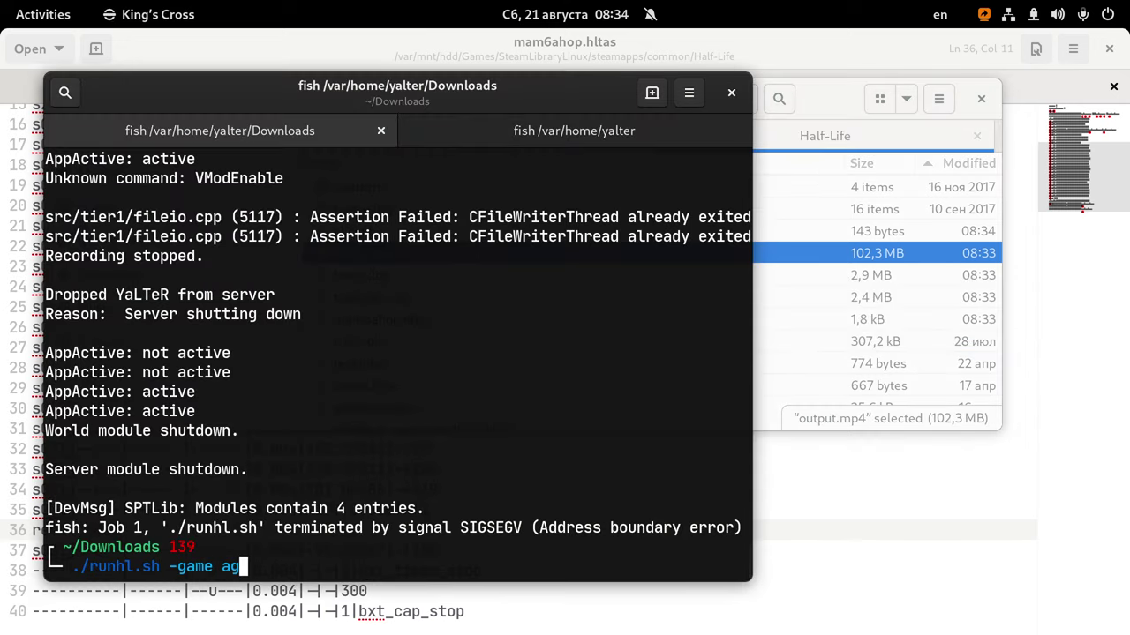
key(Return)
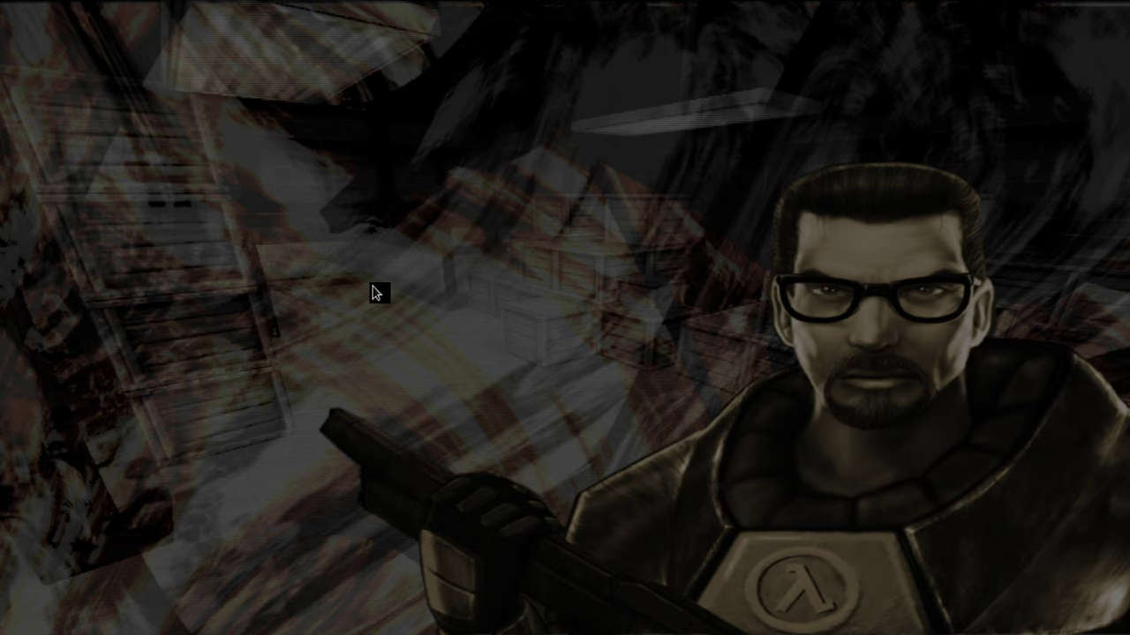
text(playdem)
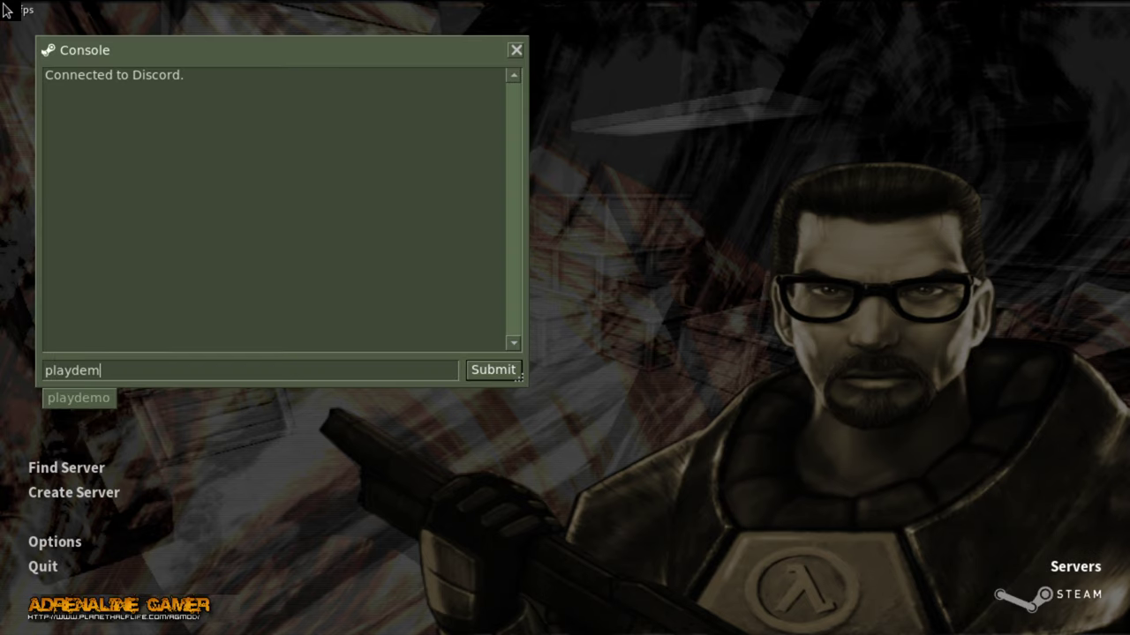
text(o captest;bxt)
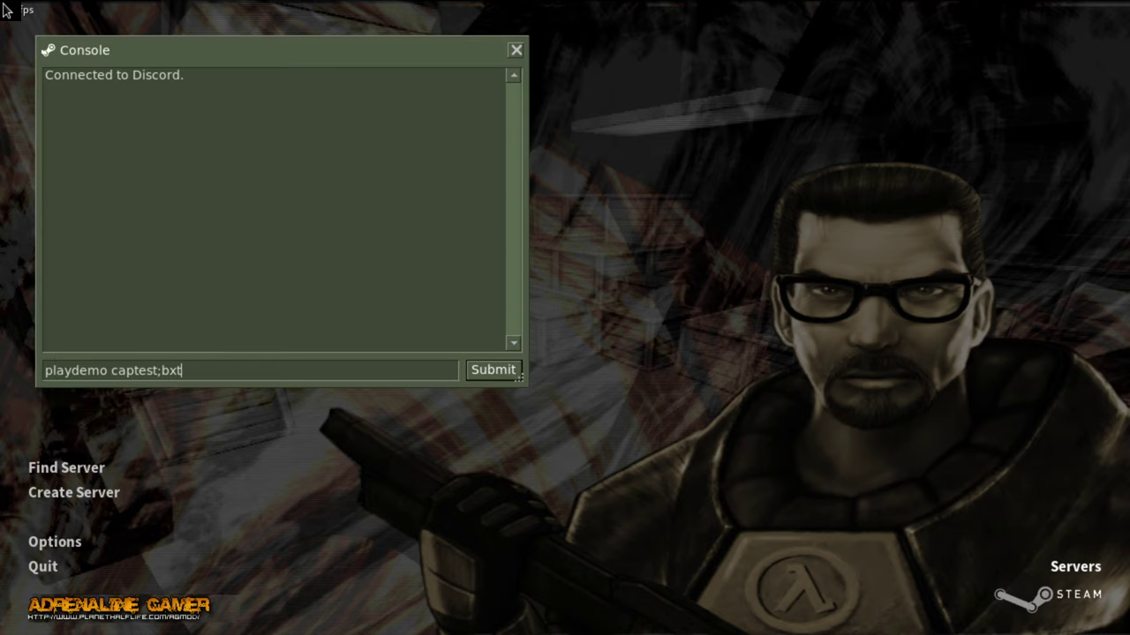
text(_cap_start)
key(Return)
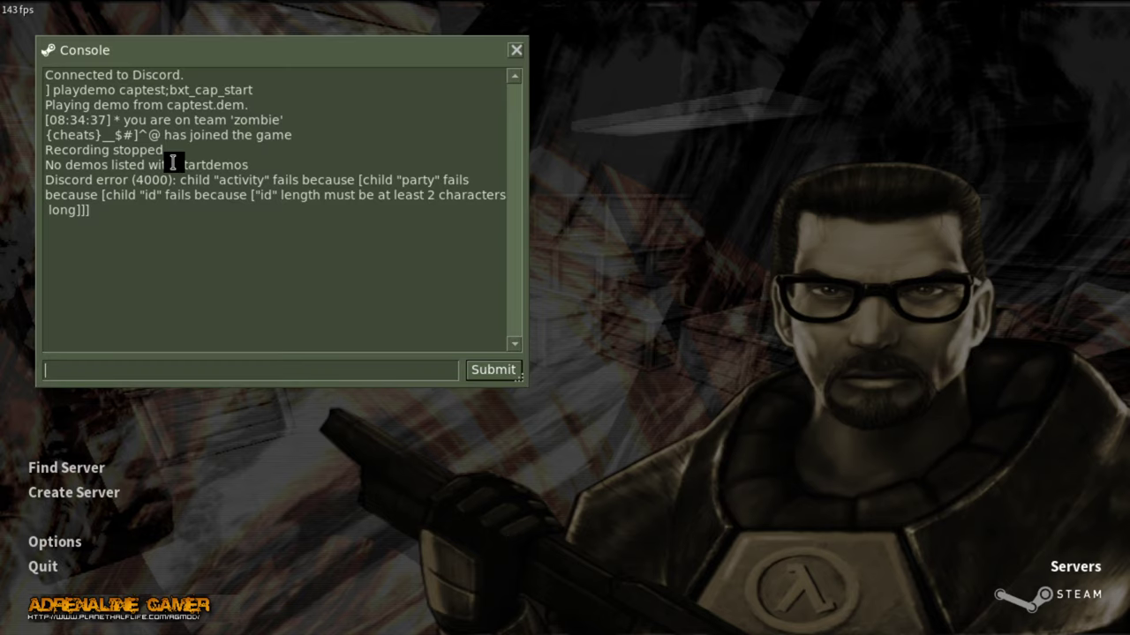
Quit the game, skim the new captest output.mp4 in Videos, then close the player.
text(quit)
key(Return)
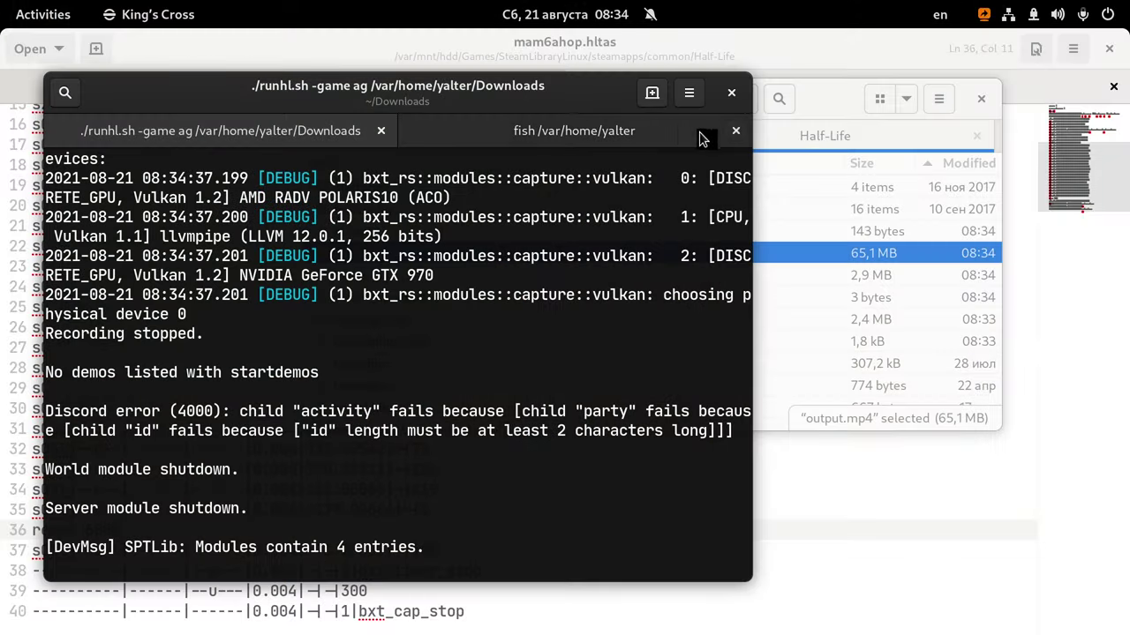
click(772, 161)
double_click(472, 256)
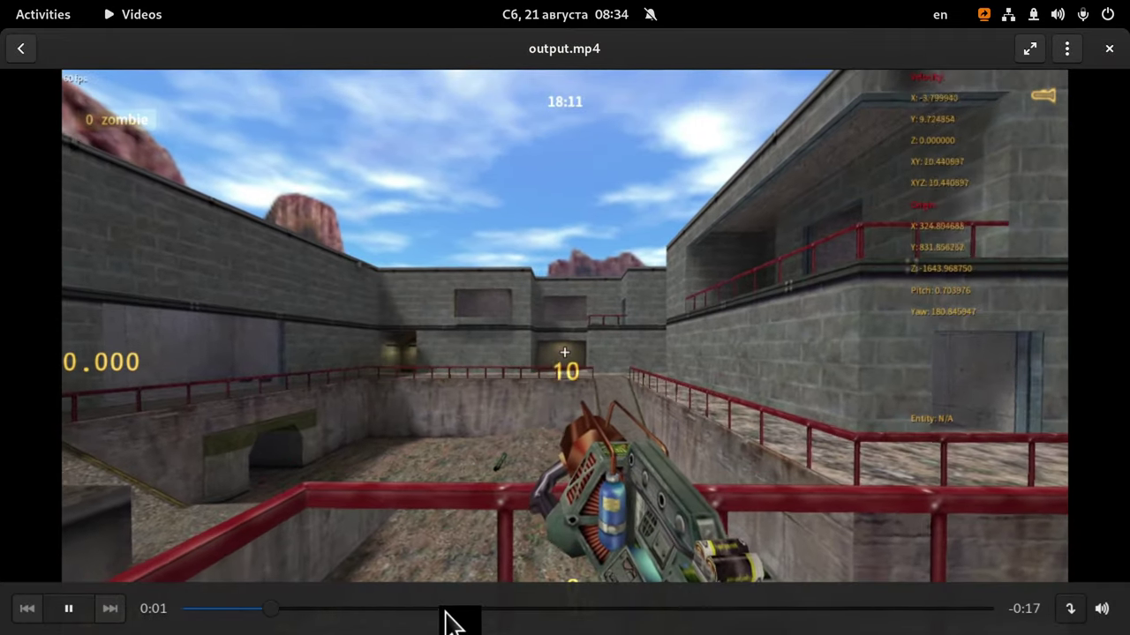
click(451, 608)
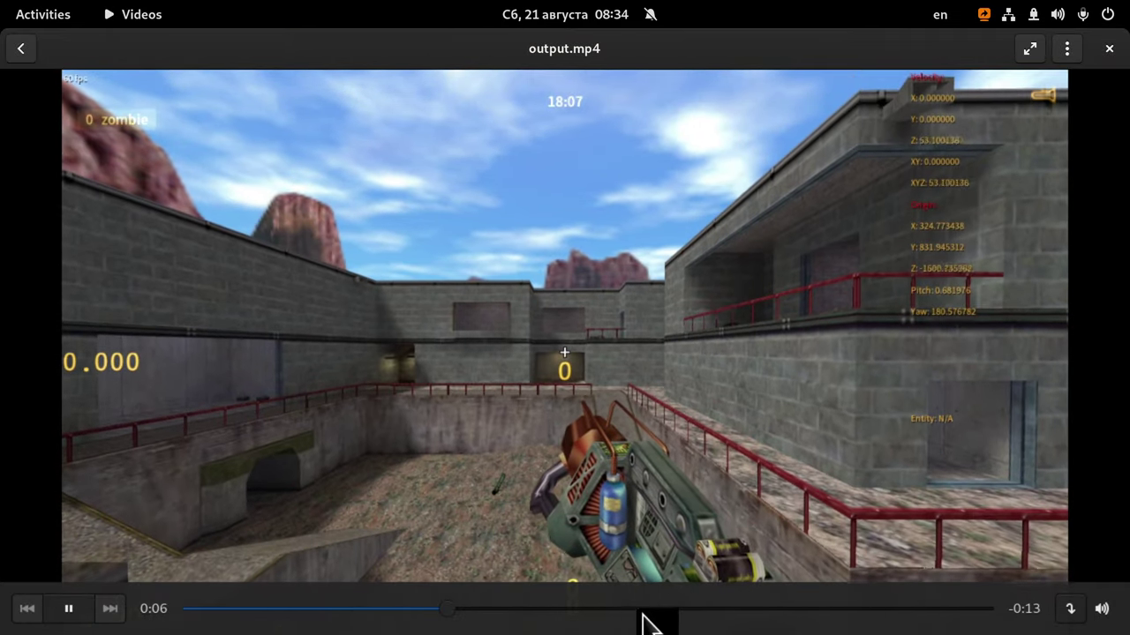
click(666, 608)
click(845, 608)
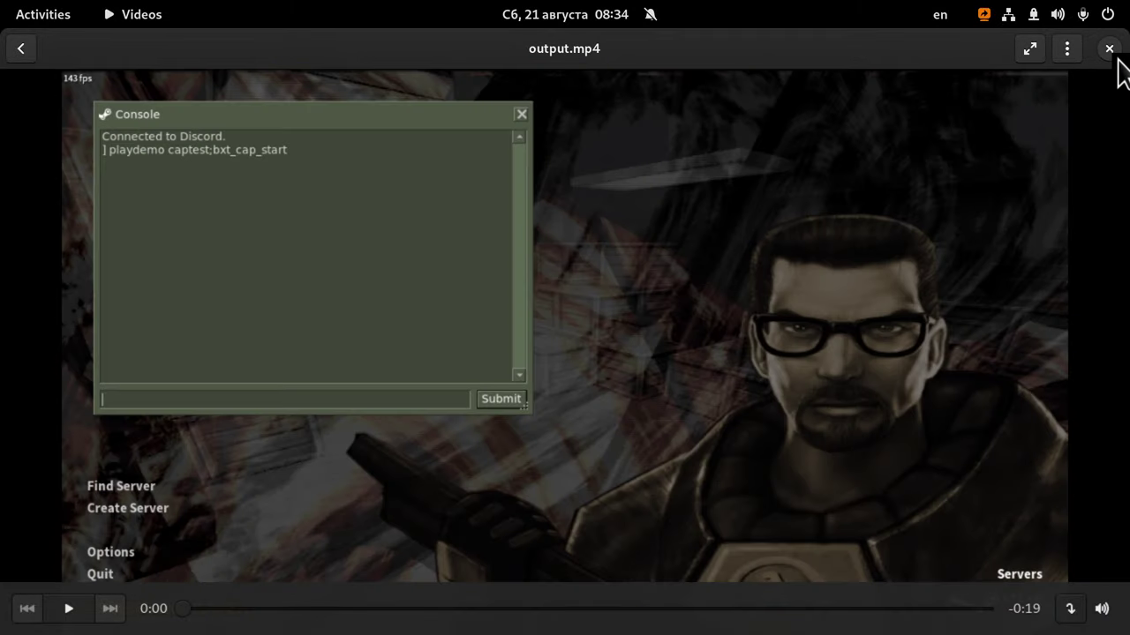
click(1109, 50)
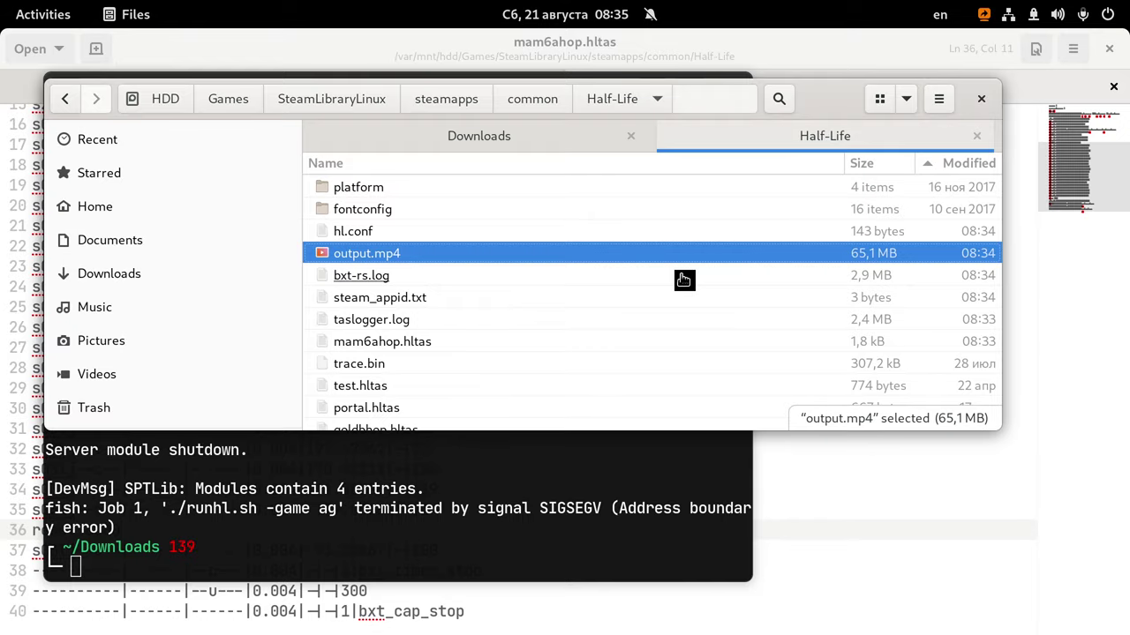
Show the Office Complex TAS YouTube video in Firefox and confirm 4320p60 quality is offered.
key(super)
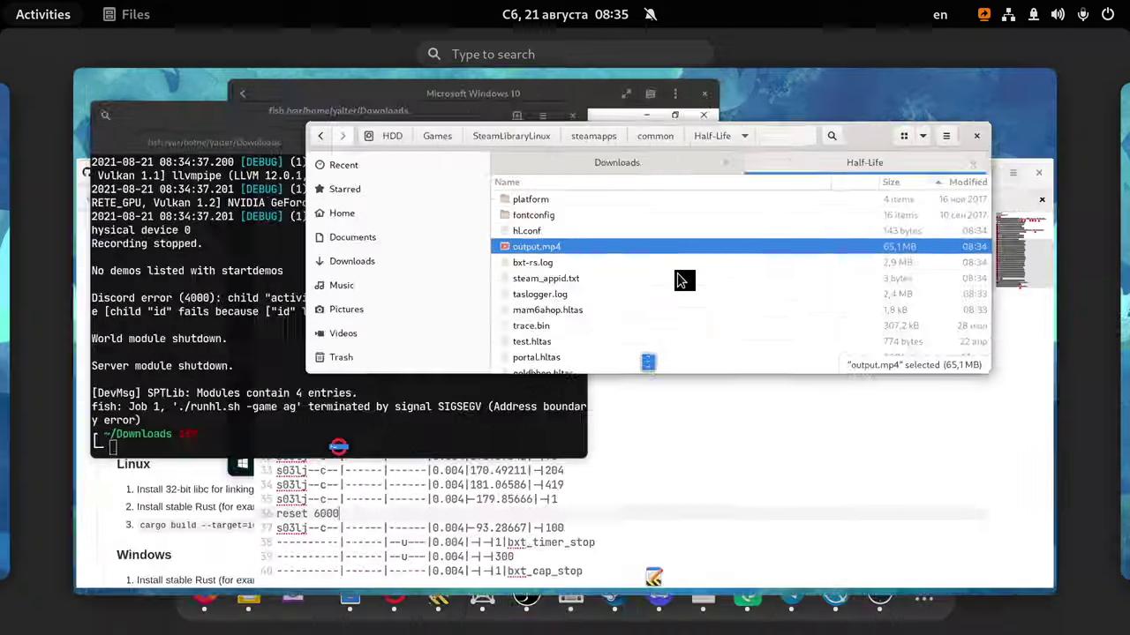
click(429, 397)
click(301, 60)
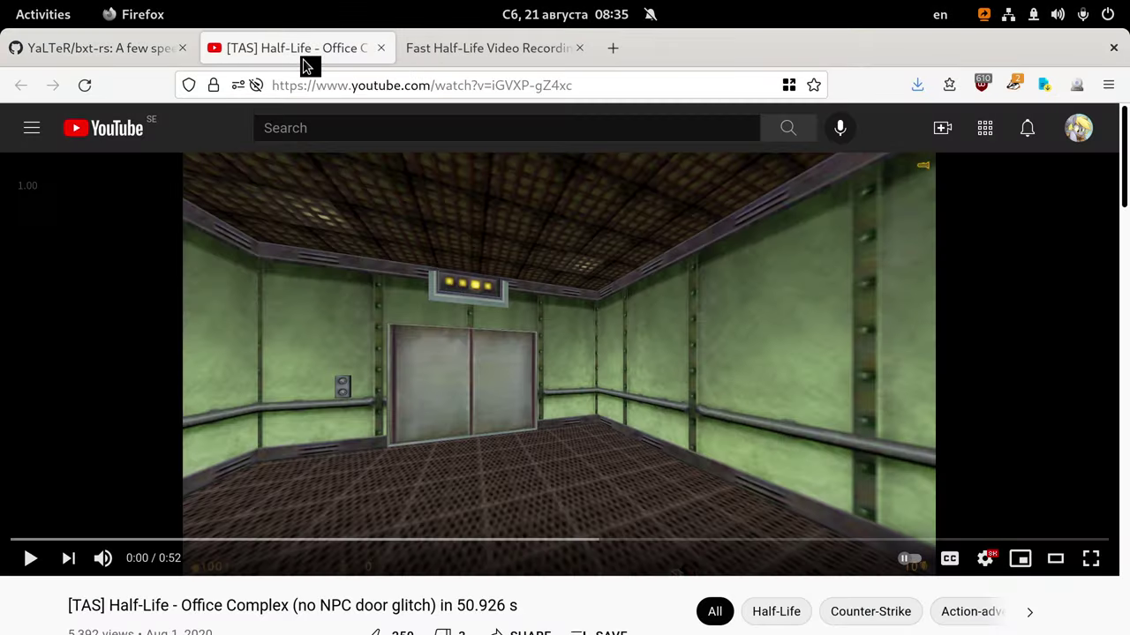
click(985, 559)
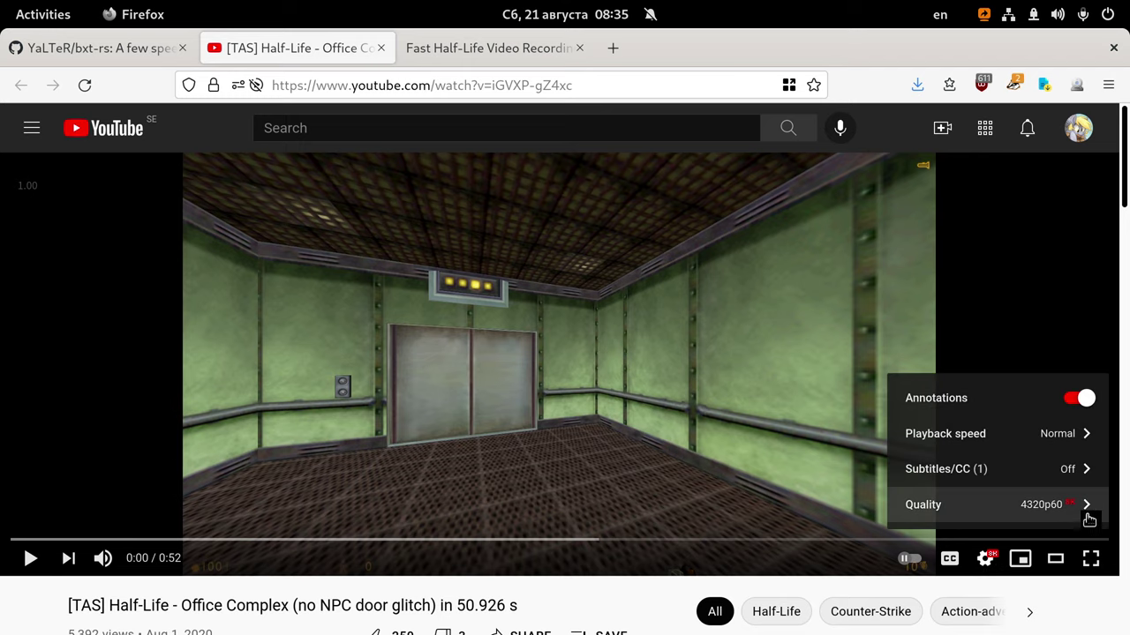
click(1101, 610)
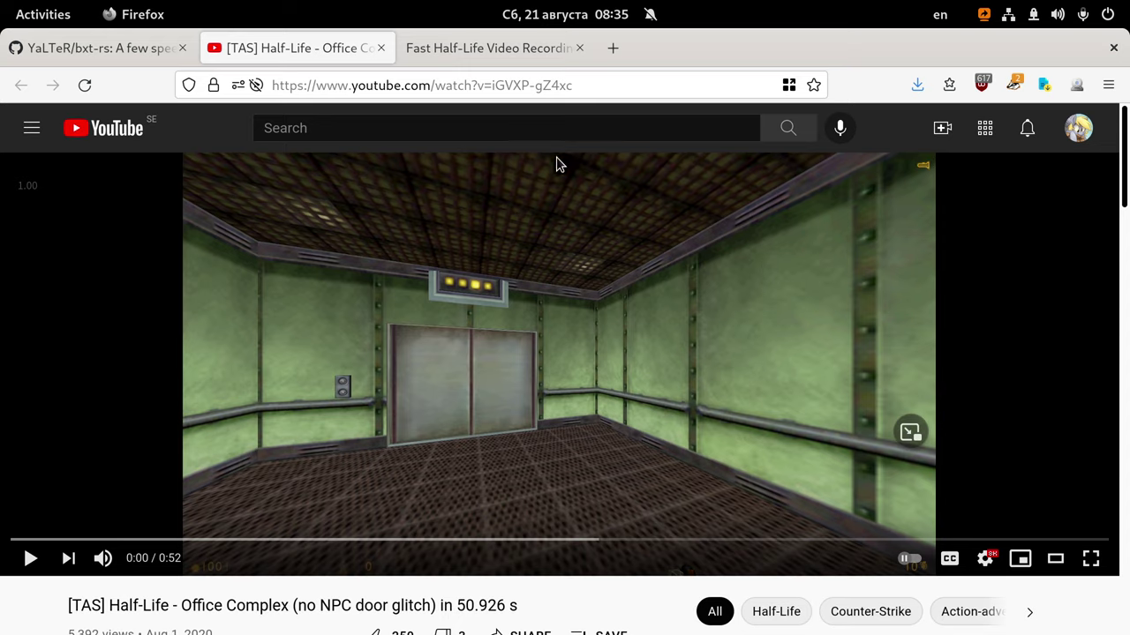
Show the 'Fast Half-Life Video Recording with Vulkan' post, scrolling down and back to the top.
click(527, 51)
scroll(892, 374, down, 15)
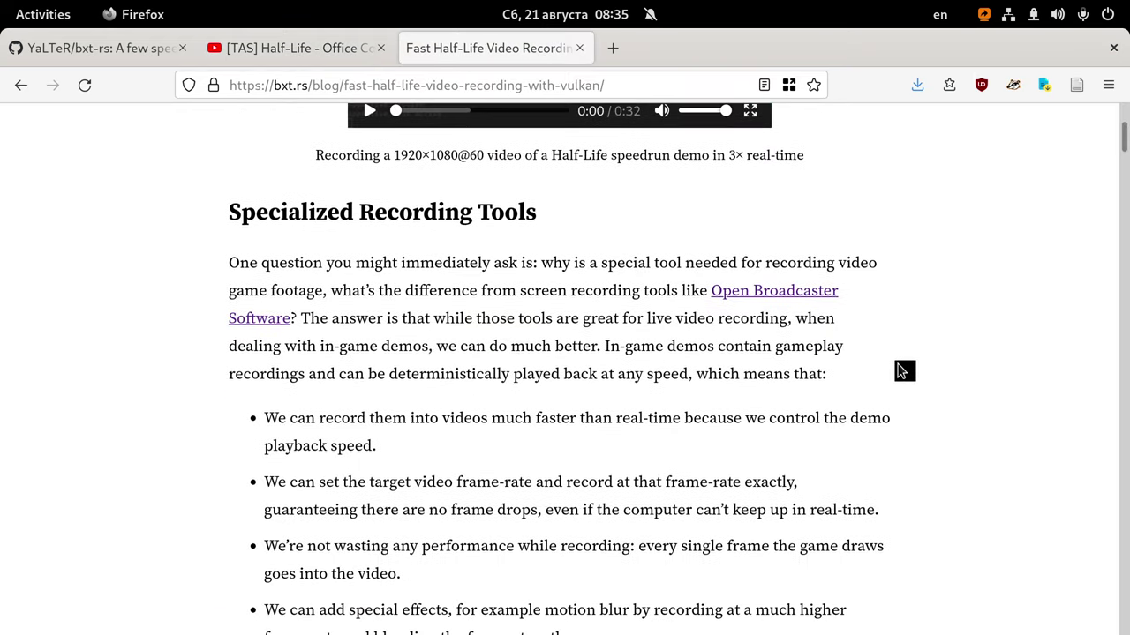
scroll(901, 370, up, 15)
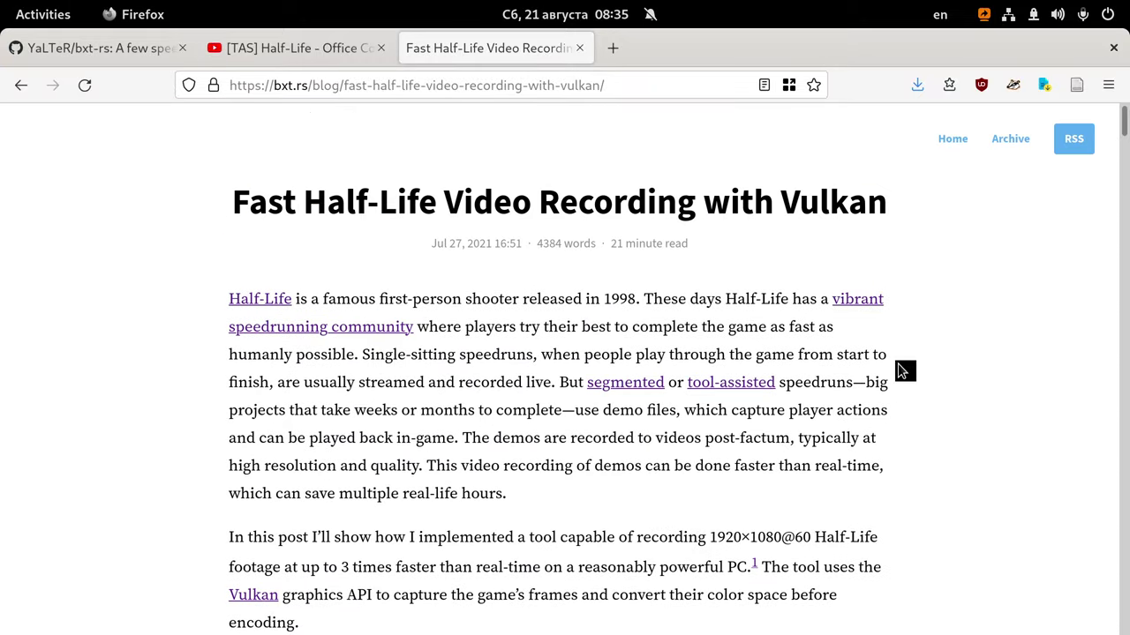